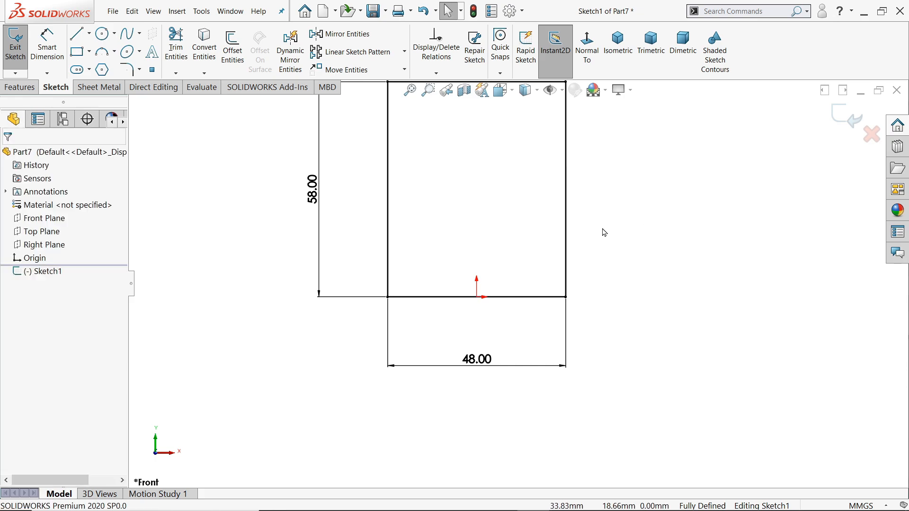
# Sketch a slanted line about 29 mm long upward from the rectangle's top edge, continued by a horizontal line about 10 mm long leftward
pyautogui.scroll(3, 603, 229)
pyautogui.scroll(-3, 492, 180)
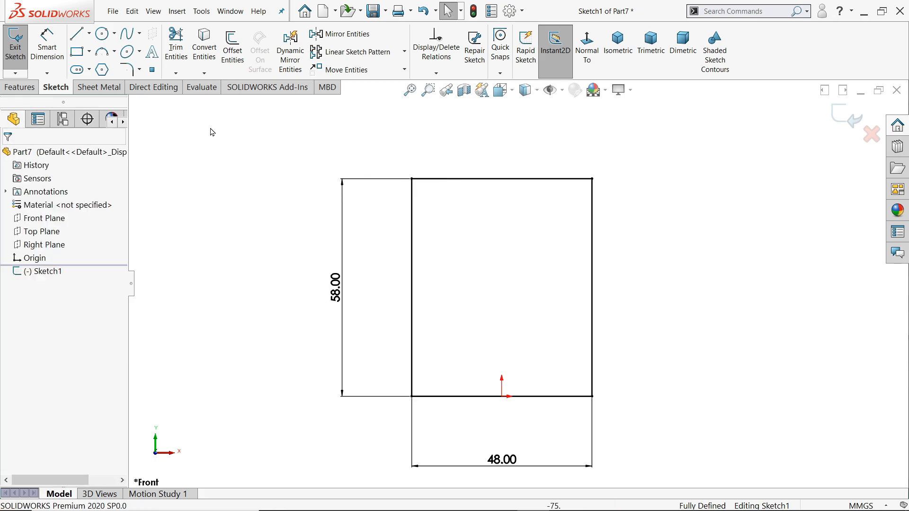
pyautogui.click(77, 37)
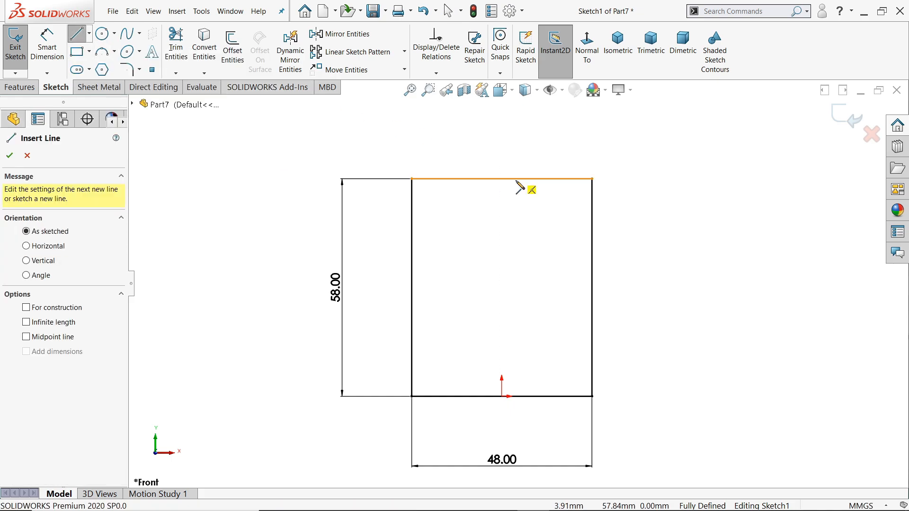
pyautogui.click(501, 178)
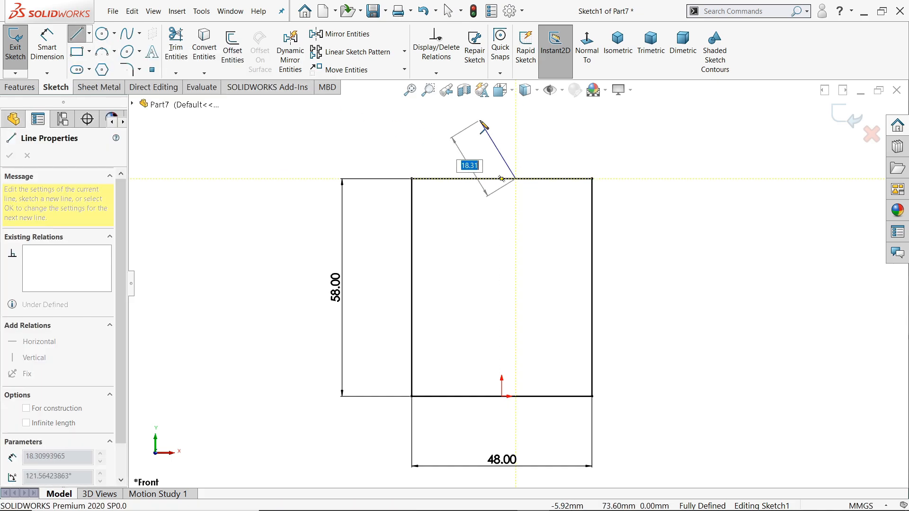
pyautogui.scroll(2, 470, 170)
pyautogui.scroll(-2, 491, 161)
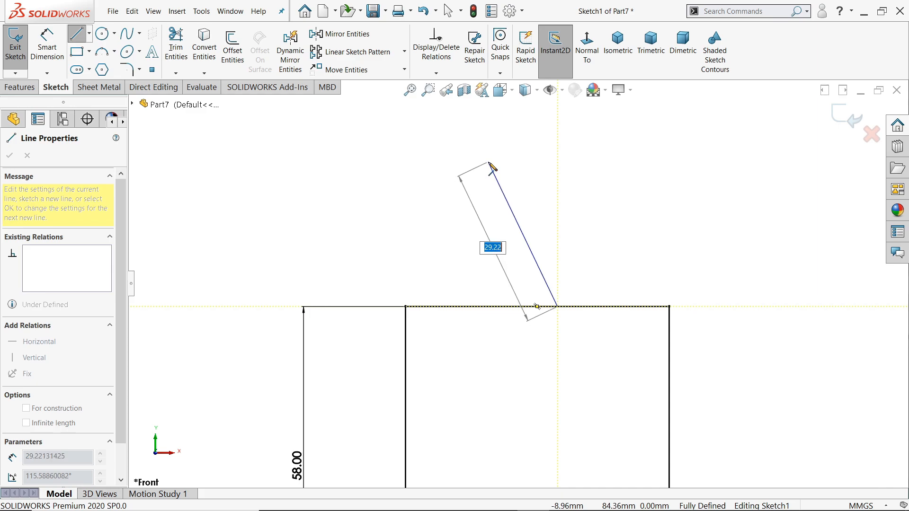
pyautogui.click(488, 162)
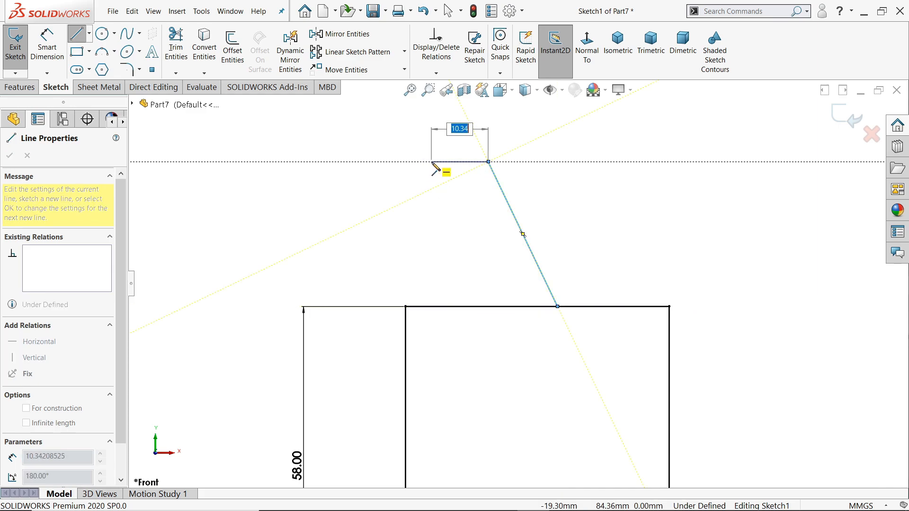
pyautogui.click(431, 162)
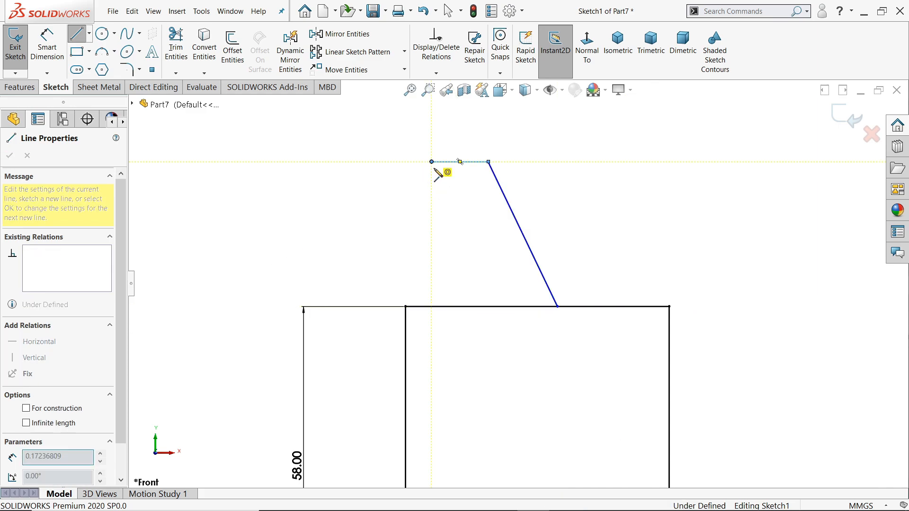
# Continue the line chain down through a small outward lip and back inward, ending with a slanted line about 27 mm long on the rectangle's left edge
pyautogui.click(425, 209)
pyautogui.click(424, 219)
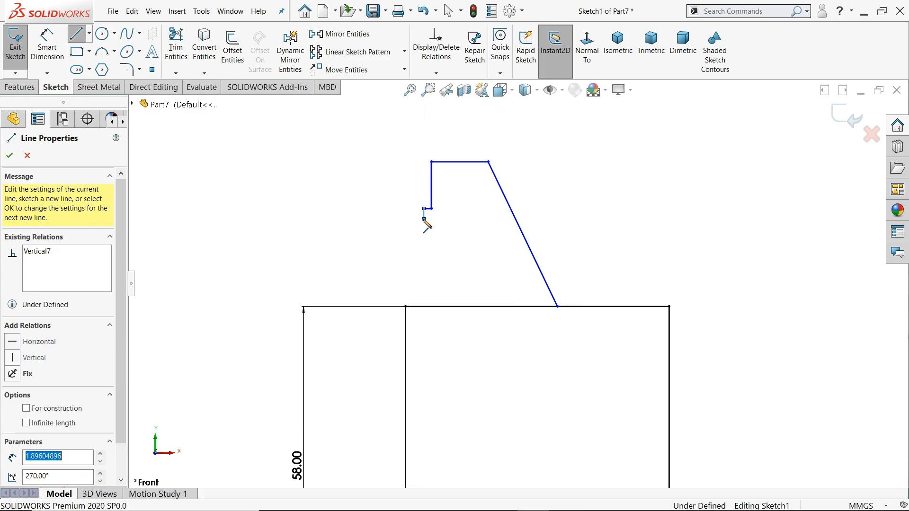
pyautogui.click(464, 219)
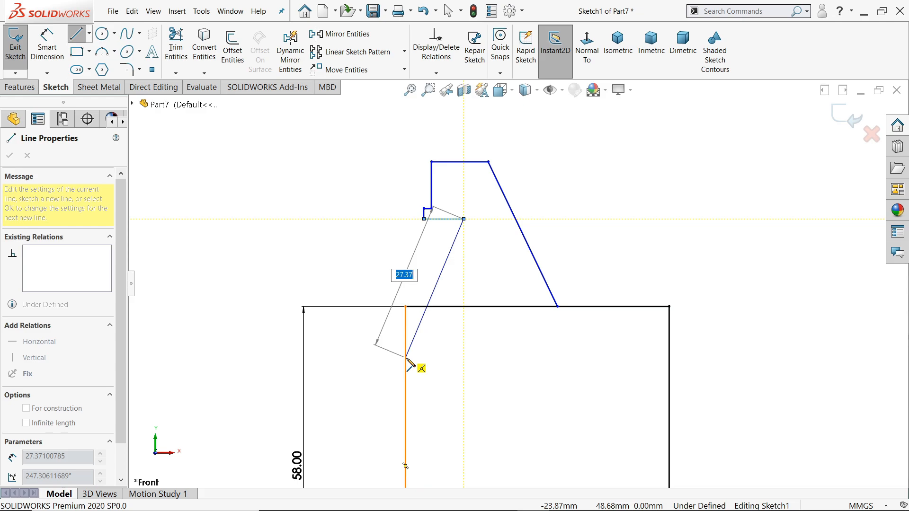
pyautogui.click(406, 359)
pyautogui.rightClick(466, 344)
pyautogui.click(494, 353)
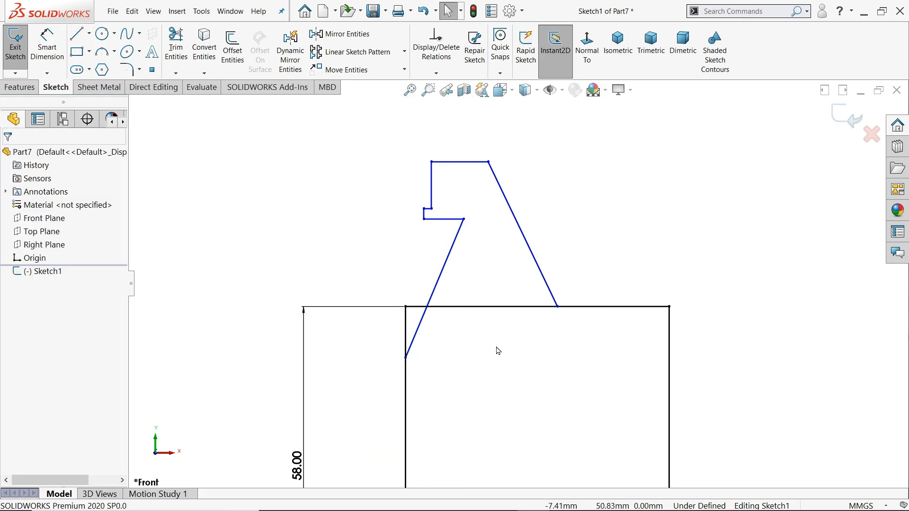
# Dimension the angle between the lower slanted line and the rectangle's left edge as 150 degrees
pyautogui.scroll(3, 497, 343)
pyautogui.scroll(-2, 502, 338)
pyautogui.click(45, 53)
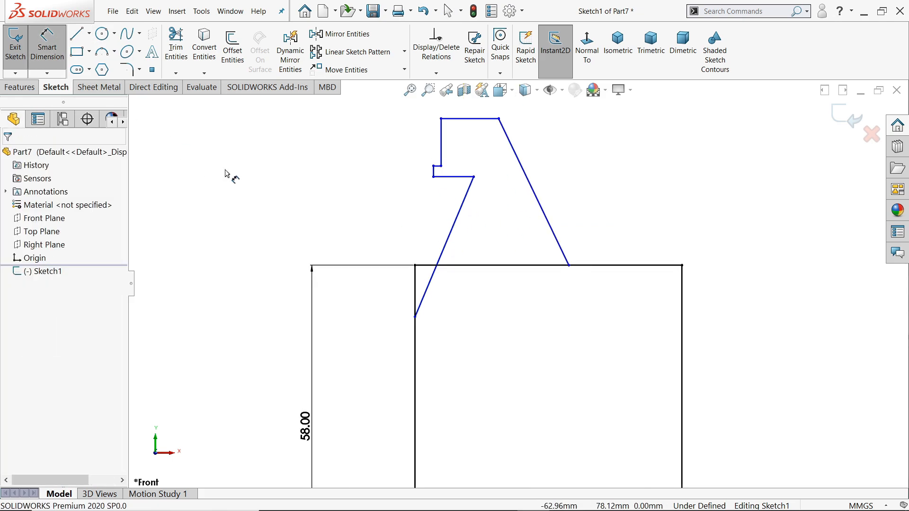
pyautogui.scroll(1, 453, 296)
pyautogui.click(452, 297)
pyautogui.click(456, 295)
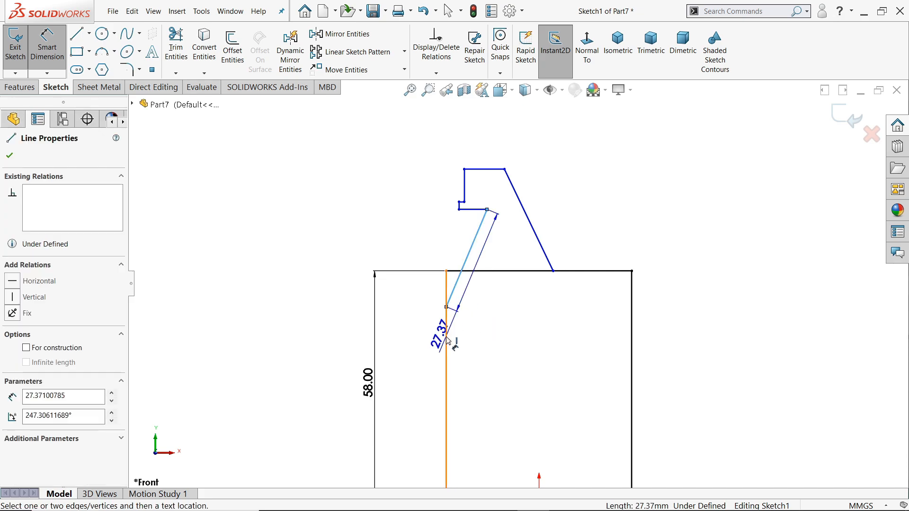
pyautogui.click(481, 332)
pyautogui.write('150')
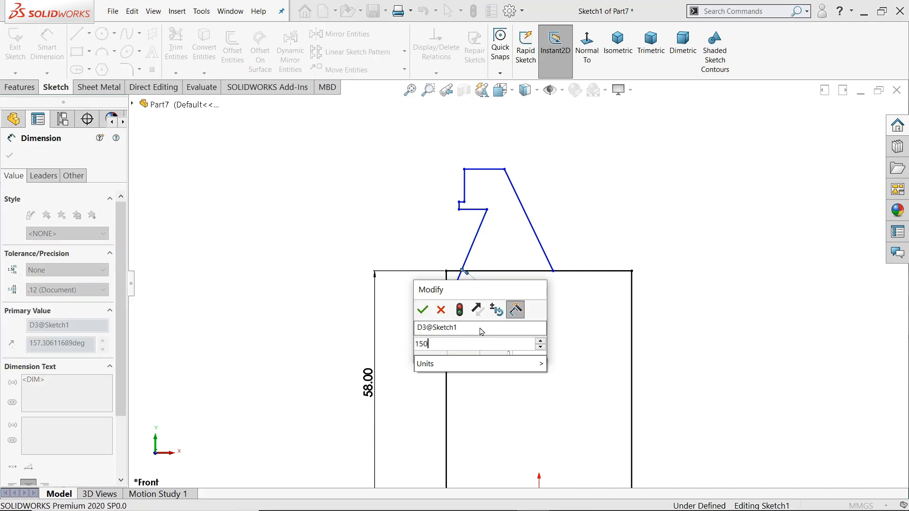
pyautogui.press('Return')
# Dimension the angle between the upper slanted line and the rectangle's top edge as 120 degrees
pyautogui.scroll(-2, 567, 264)
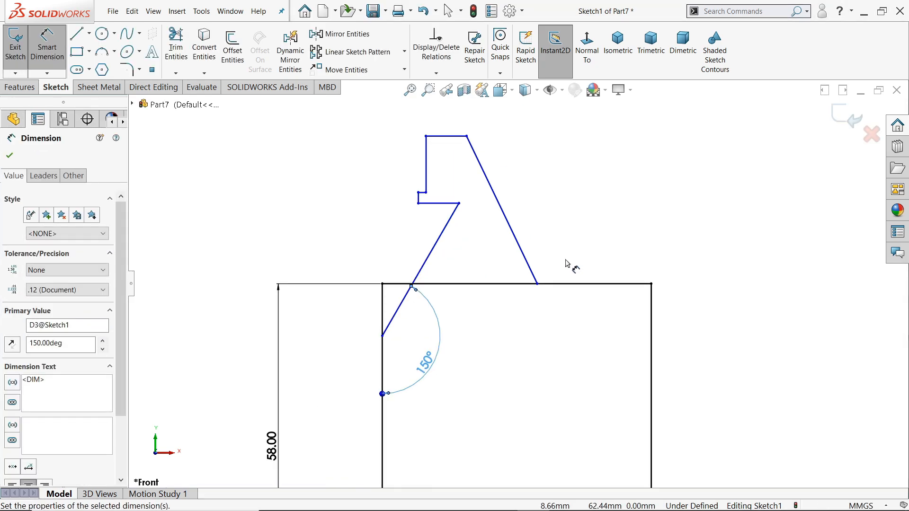
pyautogui.click(528, 258)
pyautogui.click(583, 284)
pyautogui.click(587, 239)
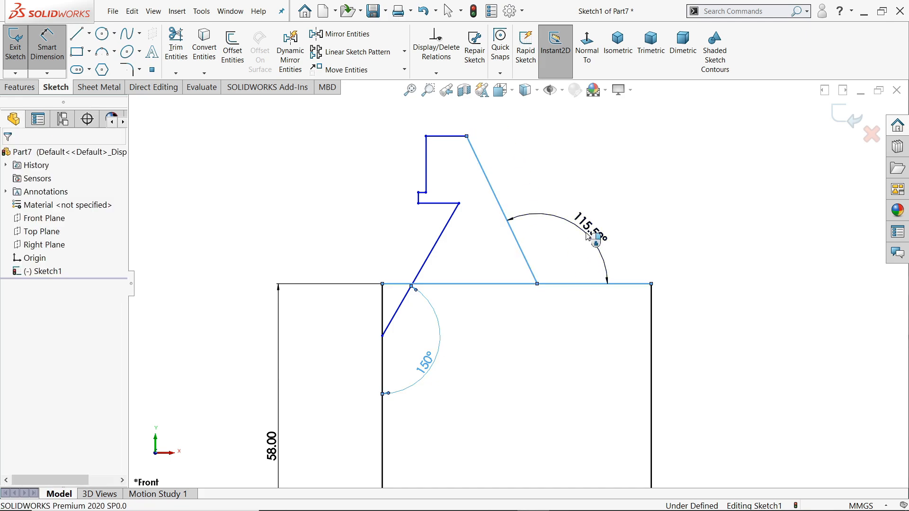
pyautogui.write('120')
pyautogui.press('Return')
pyautogui.click(627, 152)
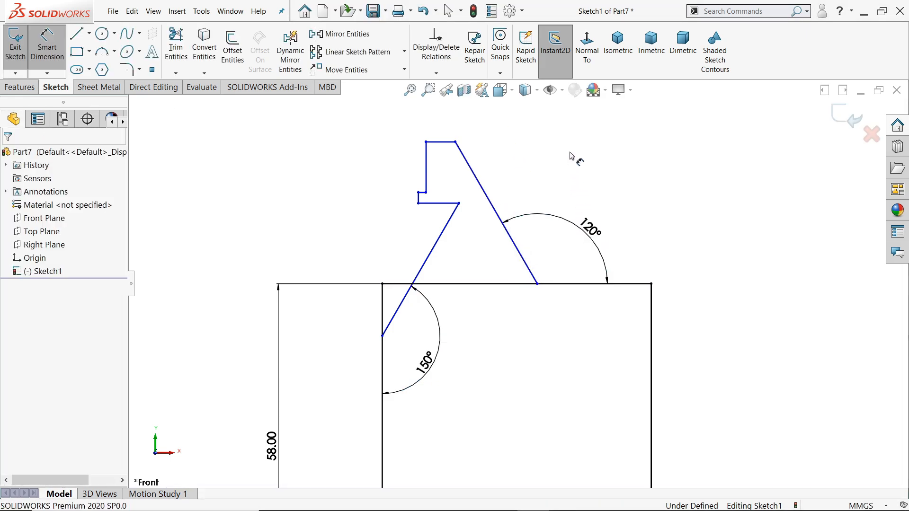
# Dimension the vertical distance from the rectangle's top edge to the profile's uppermost horizontal line as 28 mm
pyautogui.scroll(3, 572, 152)
pyautogui.scroll(-2, 490, 327)
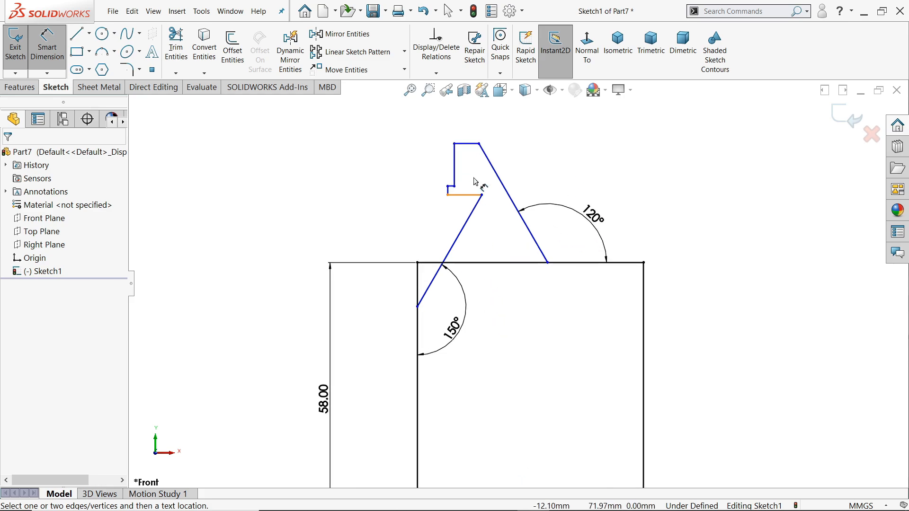
pyautogui.click(472, 147)
pyautogui.click(534, 263)
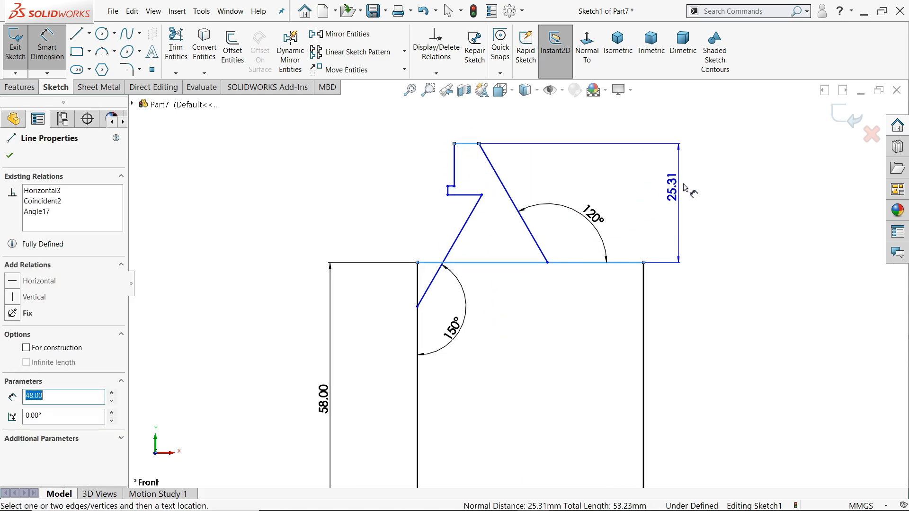
pyautogui.click(693, 200)
pyautogui.write('28')
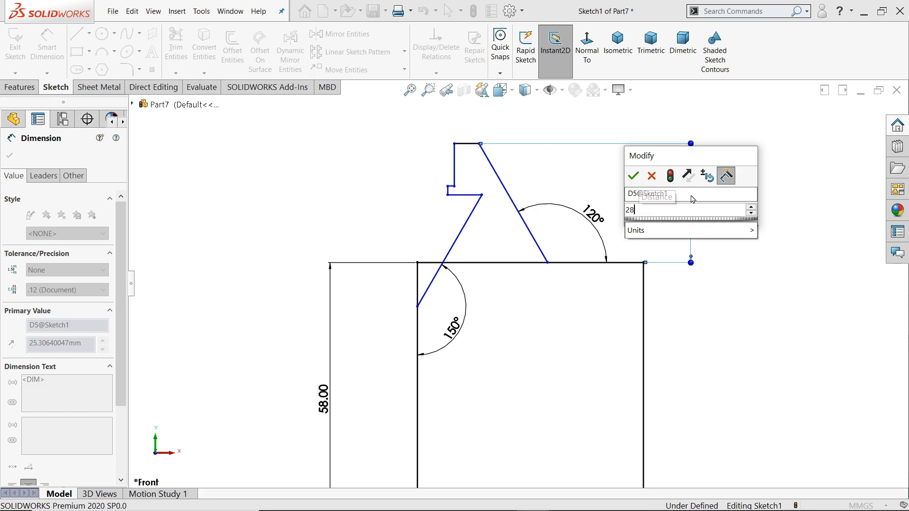
pyautogui.press('Return')
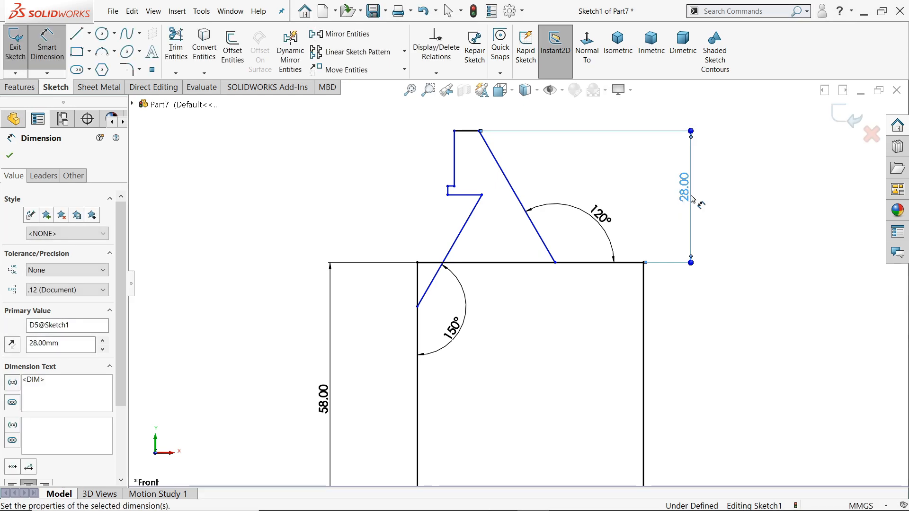
# Dimension the height from the slanted line's endpoint on the left edge to the profile's uppermost line as 40 mm
pyautogui.click(418, 307)
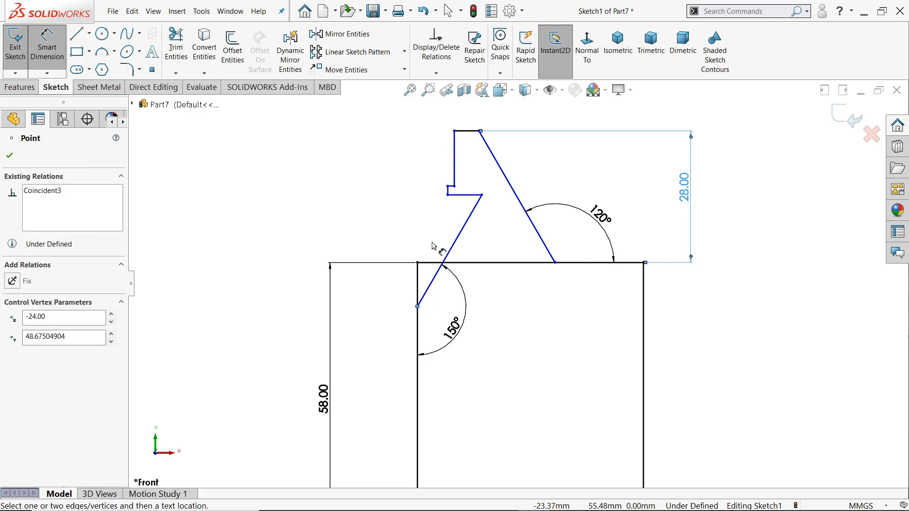
pyautogui.click(464, 131)
pyautogui.click(268, 201)
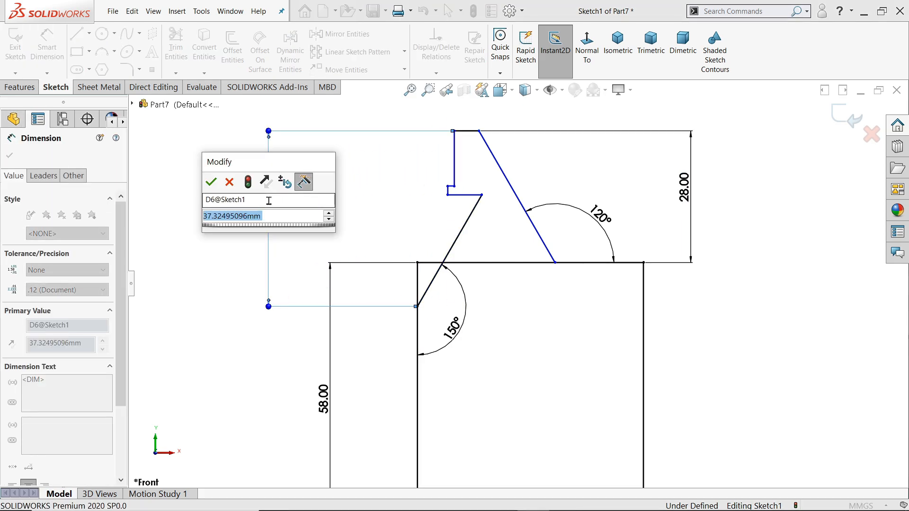
pyautogui.write('40')
pyautogui.press('Return')
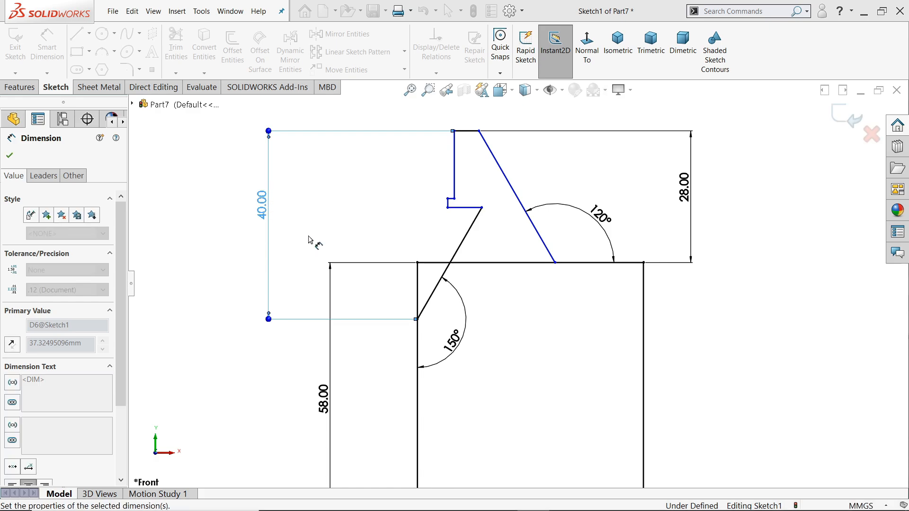
# Dimension the lip's short vertical line as 2 mm and finish dimensioning
pyautogui.scroll(-3, 485, 225)
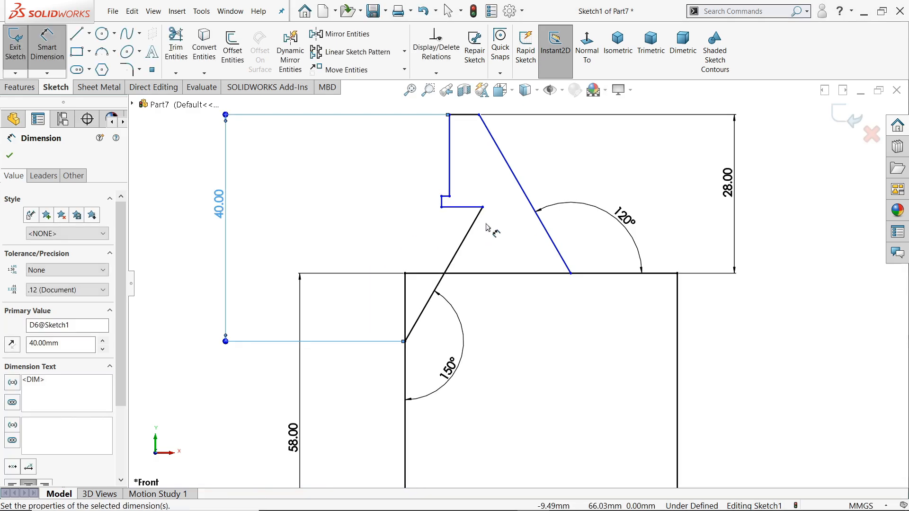
pyautogui.scroll(-2, 440, 210)
pyautogui.click(445, 213)
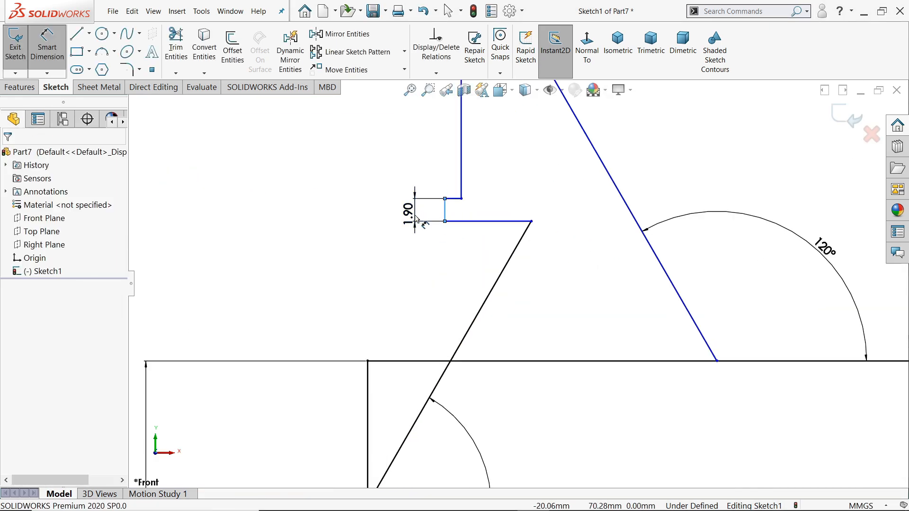
pyautogui.click(417, 219)
pyautogui.write('2')
pyautogui.press('Return')
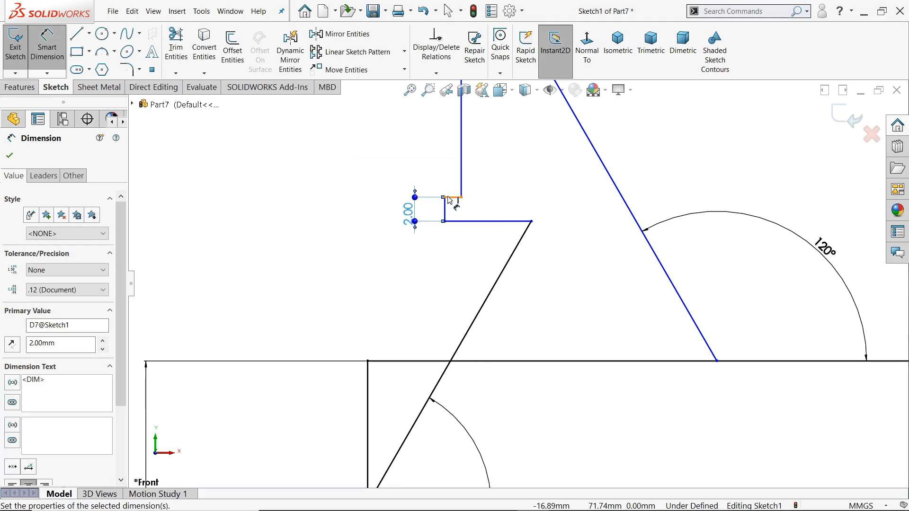
pyautogui.click(10, 155)
# Make the profile's long vertical line collinear with the rectangle's left edge
pyautogui.press('z')
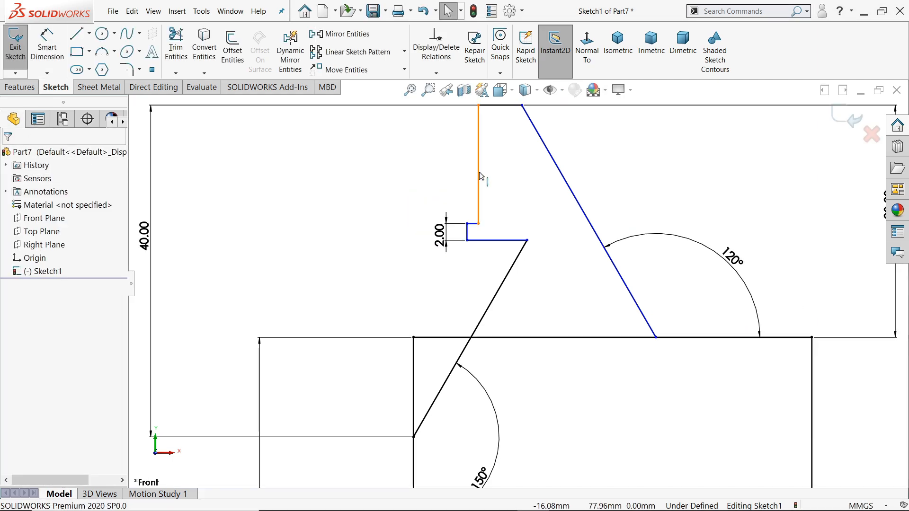
pyautogui.moveTo(481, 176)
pyautogui.mouseDown()
pyautogui.moveTo(447, 176)
pyautogui.moveTo(481, 176)
pyautogui.mouseUp()
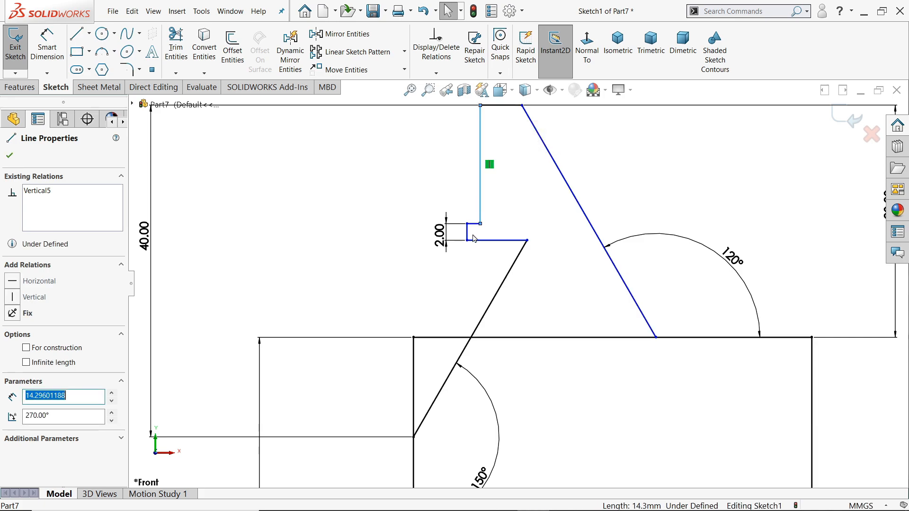
pyautogui.click(413, 362)
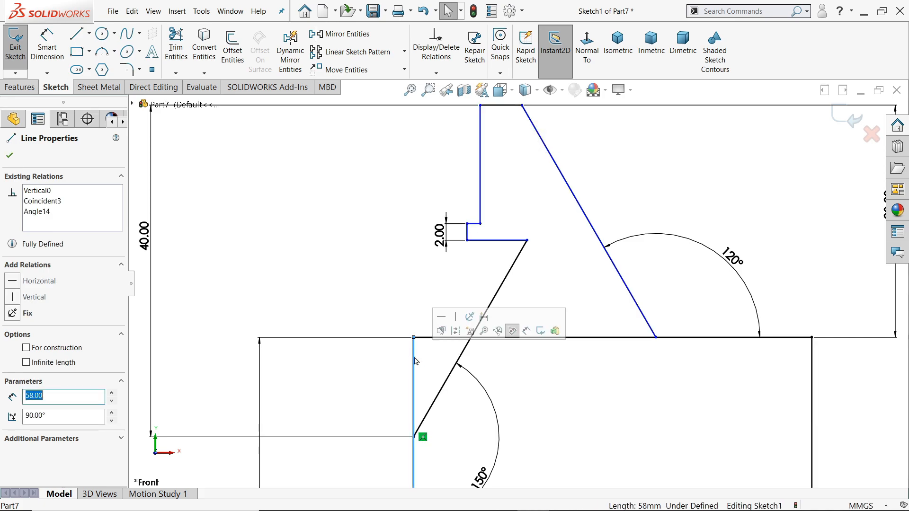
pyautogui.keyDown('ctrl'); pyautogui.click(481, 184); pyautogui.keyUp('ctrl')
pyautogui.click(531, 143)
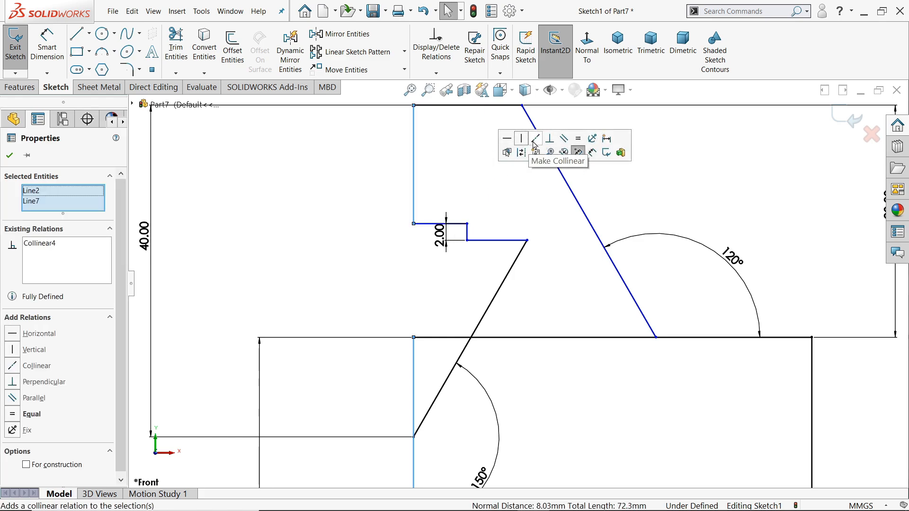
pyautogui.press('Escape')
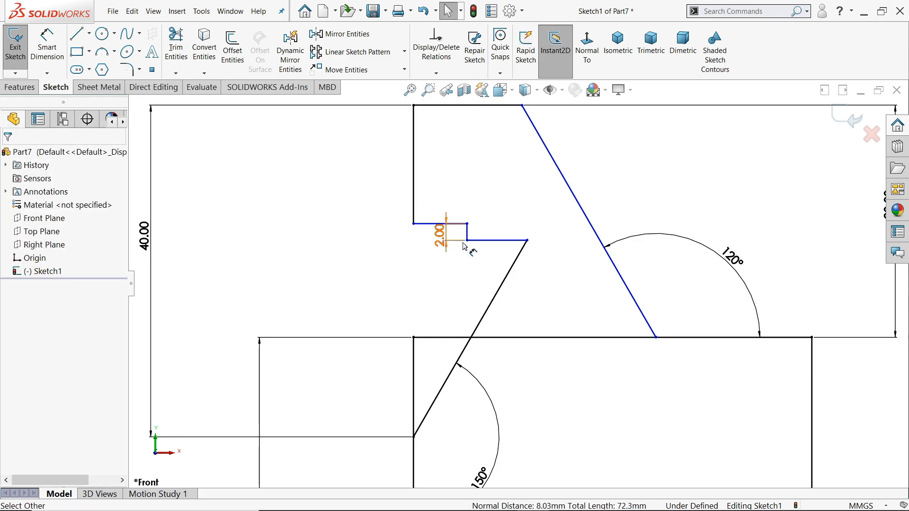
# Move the lip's short vertical line outward past the long vertical line and dimension the lip's horizontal width as 1 mm
pyautogui.moveTo(466, 237); pyautogui.dragTo(391, 237)
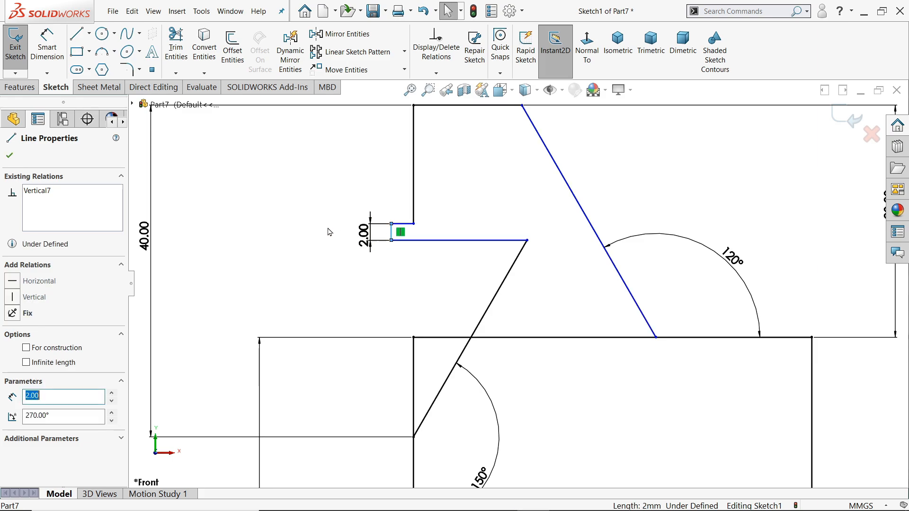
pyautogui.click(233, 196)
pyautogui.click(47, 44)
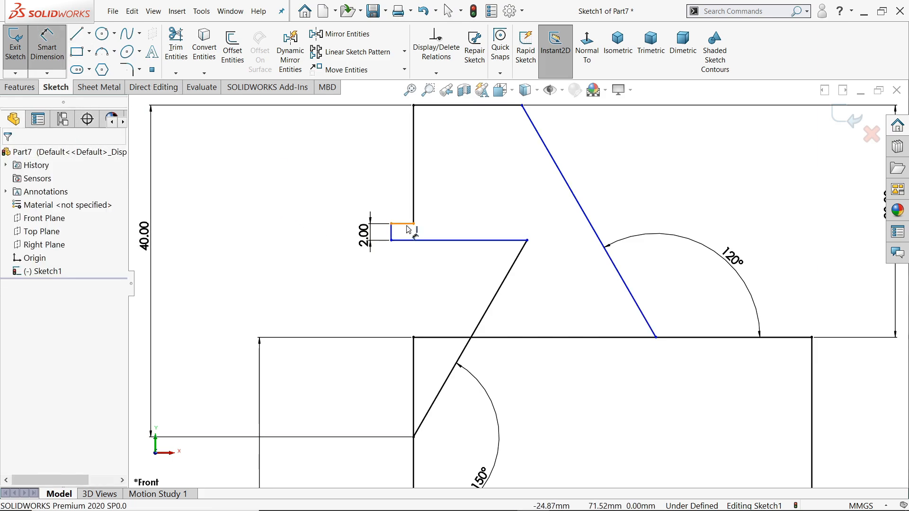
pyautogui.click(402, 223)
pyautogui.click(367, 193)
pyautogui.write('1')
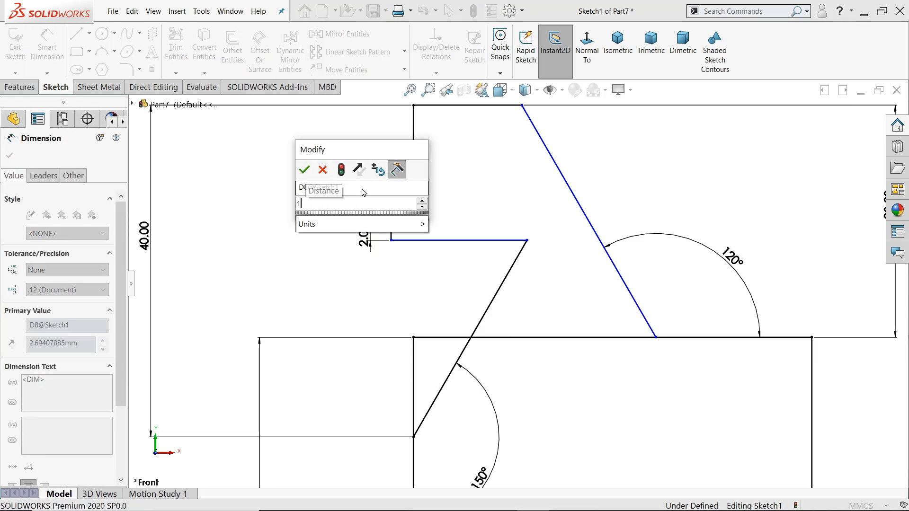
pyautogui.press('Return')
# Dimension the vertical distance from the profile's uppermost line to the lip's lower horizontal line as 15 mm
pyautogui.scroll(3, 379, 208)
pyautogui.scroll(-3, 405, 242)
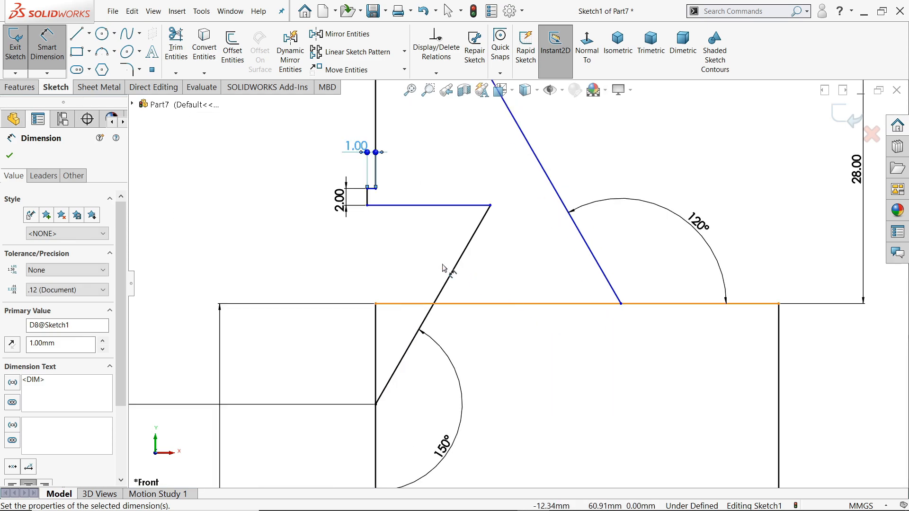
pyautogui.click(418, 106)
pyautogui.click(426, 219)
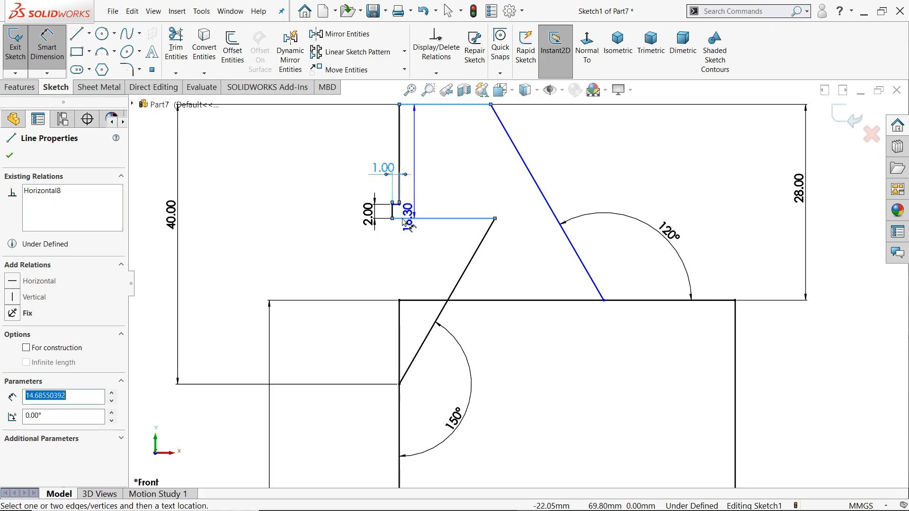
pyautogui.click(302, 179)
pyautogui.write('15')
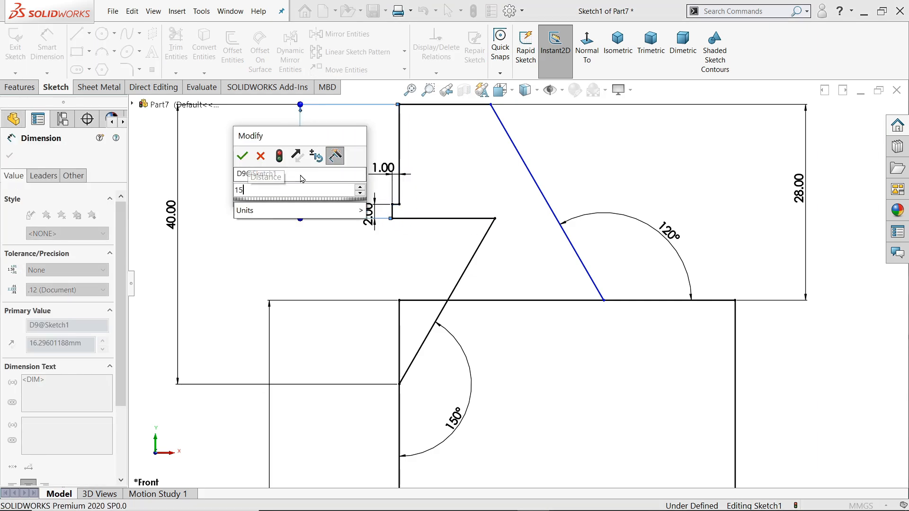
pyautogui.press('Return')
# Add 10 mm sketch fillets at both ends of the 120° slanted line
pyautogui.scroll(2, 483, 236)
pyautogui.scroll(-1, 615, 290)
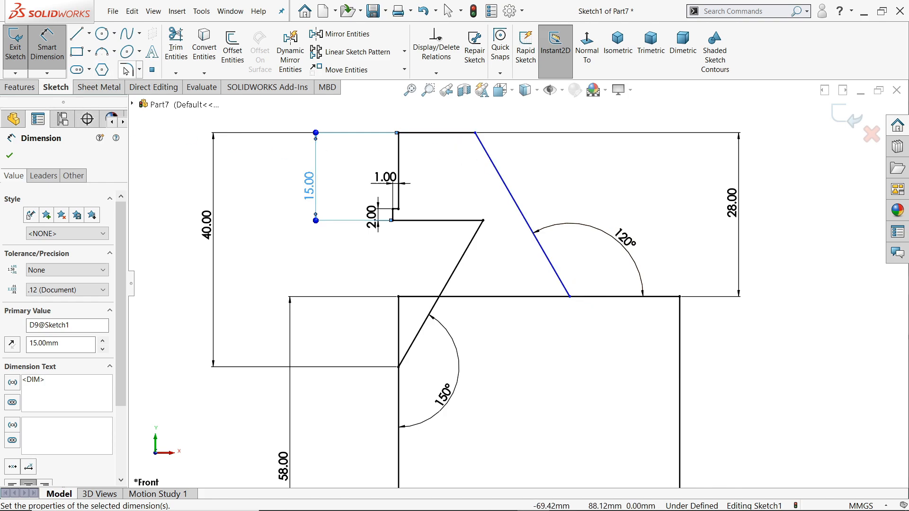
pyautogui.click(128, 71)
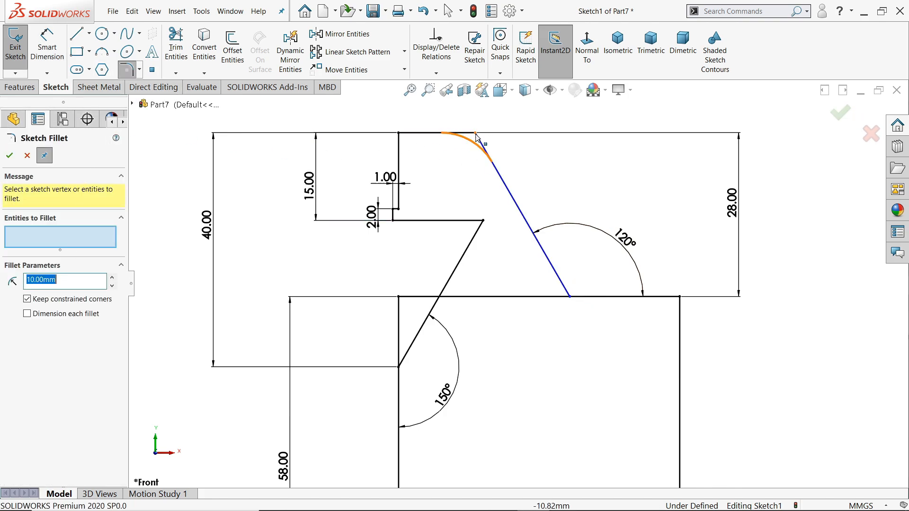
pyautogui.click(496, 179)
pyautogui.click(569, 299)
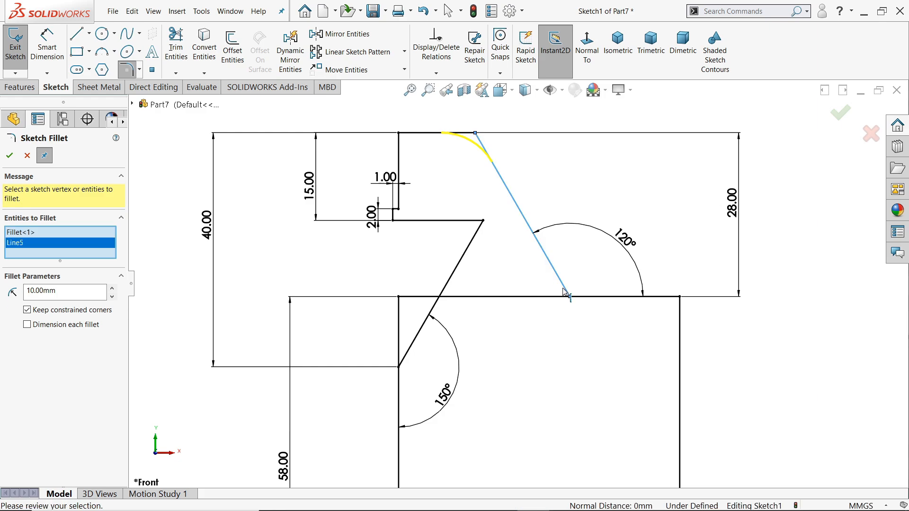
pyautogui.click(488, 270)
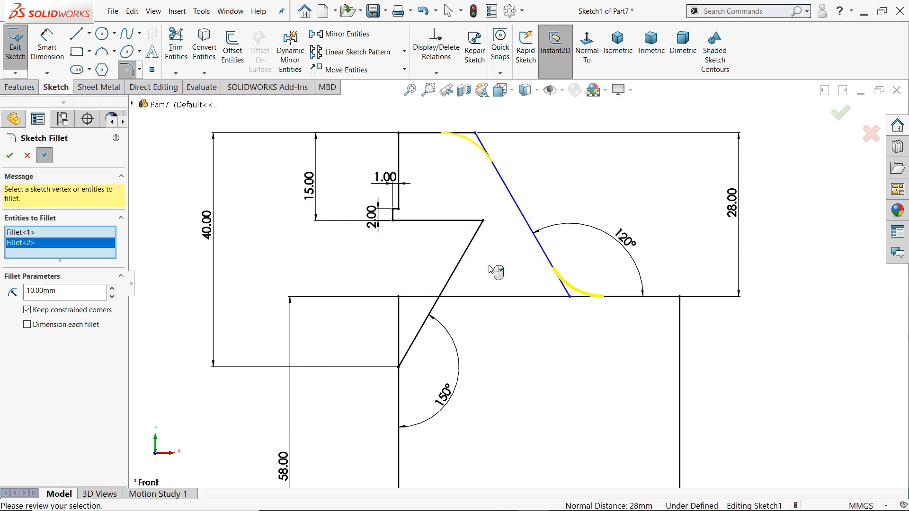
pyautogui.click(10, 155)
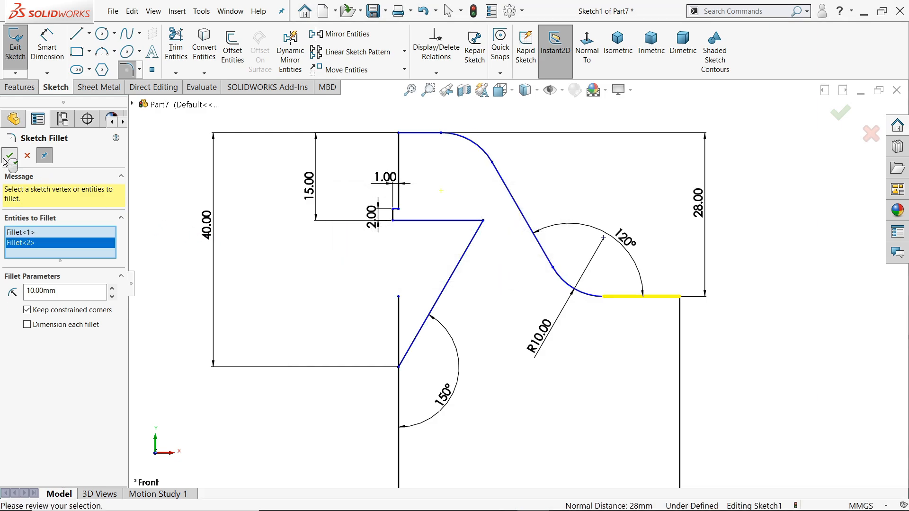
# Dimension the short uppermost horizontal line of the neck as 3 mm
pyautogui.click(47, 47)
pyautogui.click(420, 133)
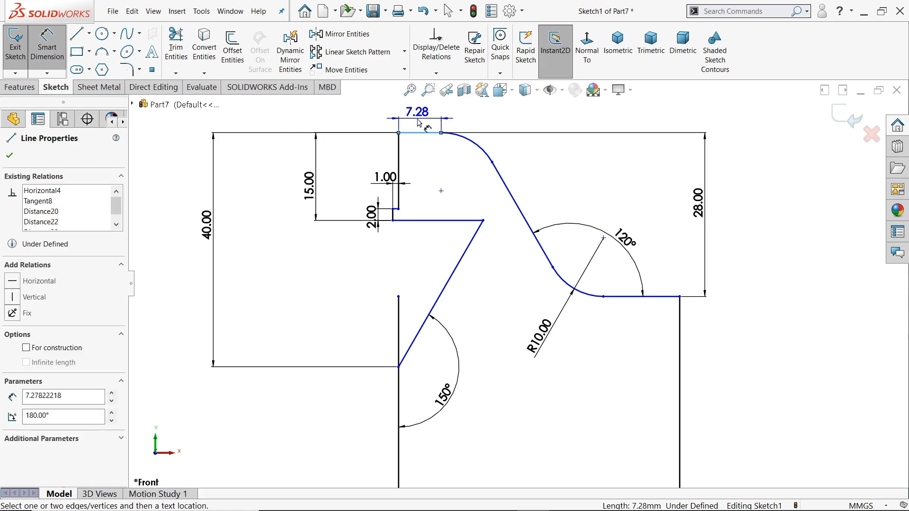
pyautogui.click(418, 119)
pyautogui.write('3')
pyautogui.press('Return')
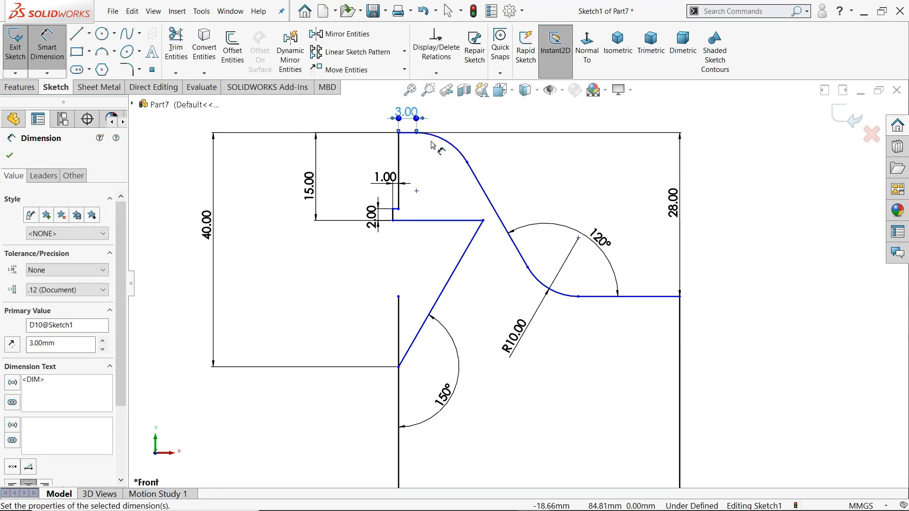
# Trim away the leftover part of the rectangle's left edge above the 150° slanted line's lower endpoint
pyautogui.scroll(3, 514, 291)
pyautogui.scroll(-2, 513, 291)
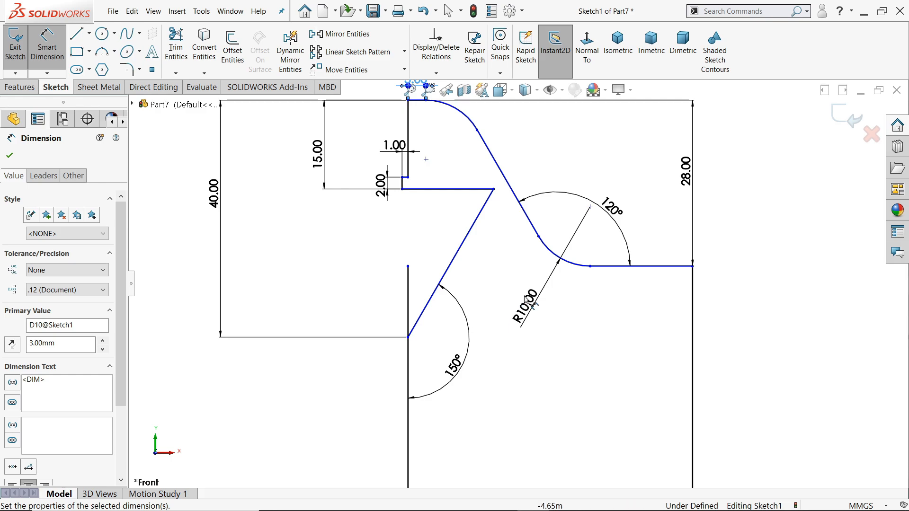
pyautogui.scroll(1, 568, 290)
pyautogui.scroll(-1, 572, 289)
pyautogui.scroll(-1, 571, 289)
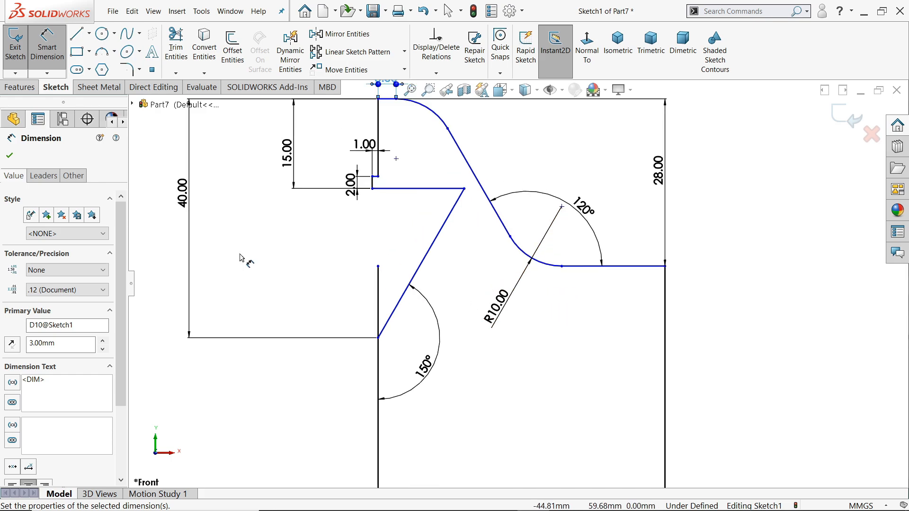
pyautogui.click(183, 63)
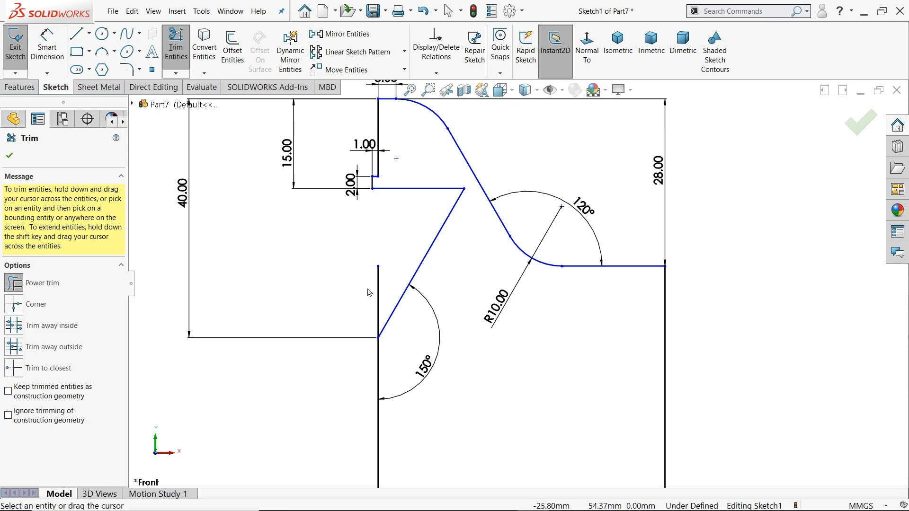
pyautogui.moveTo(380, 292); pyautogui.dragTo(386, 292)
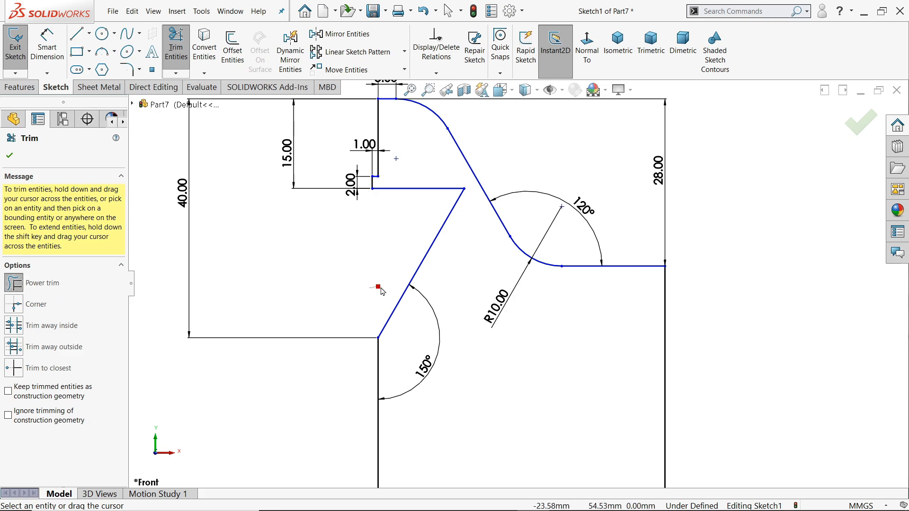
pyautogui.click(17, 162)
# Add a 5 mm sketch fillet at the sharp corner between the lip's lower horizontal line and the 150° slanted line
pyautogui.scroll(3, 426, 234)
pyautogui.scroll(-3, 325, 132)
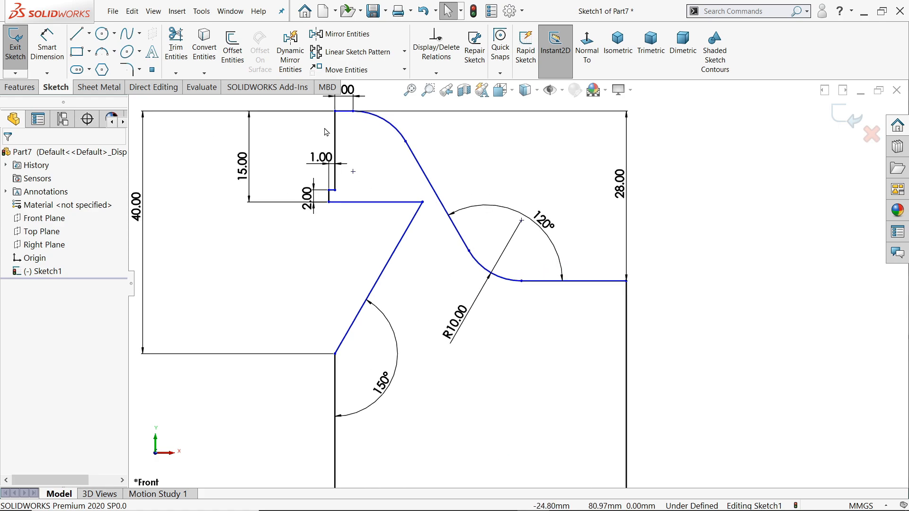
pyautogui.click(126, 70)
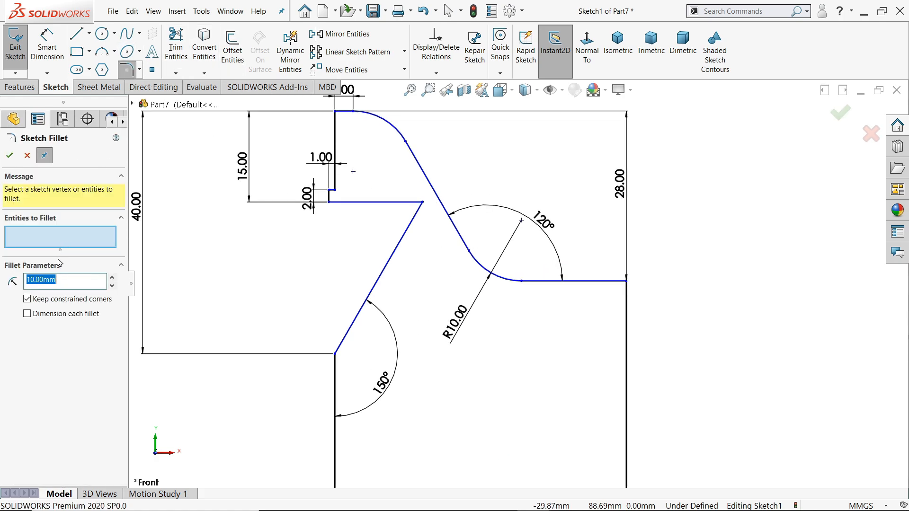
pyautogui.write('5')
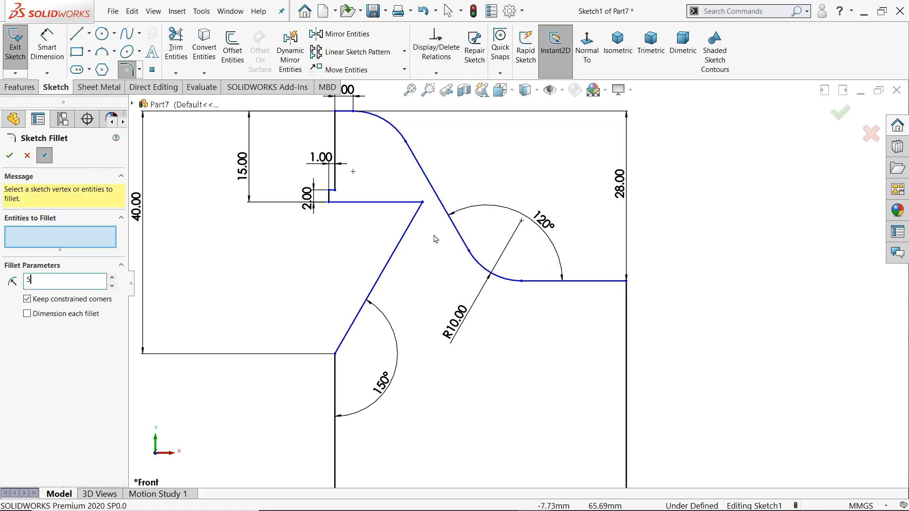
pyautogui.click(417, 208)
pyautogui.click(417, 214)
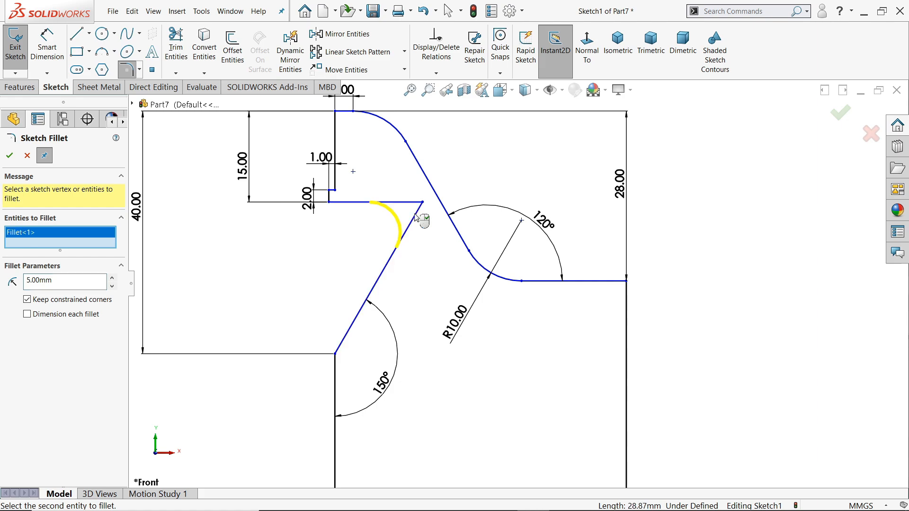
pyautogui.click(9, 157)
pyautogui.click(27, 156)
# Dimension the length of the left vertical edge below the 150° slanted line, accepting its current value
pyautogui.scroll(5, 497, 358)
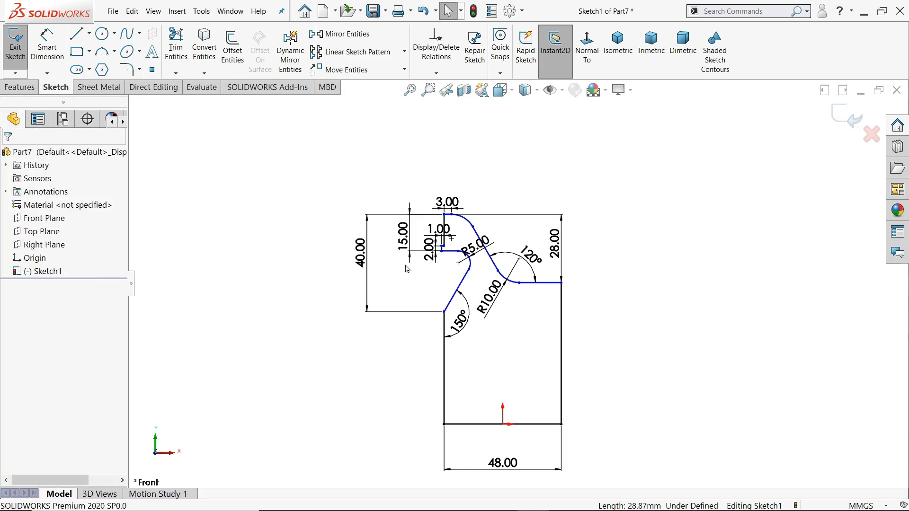
pyautogui.scroll(-2, 522, 310)
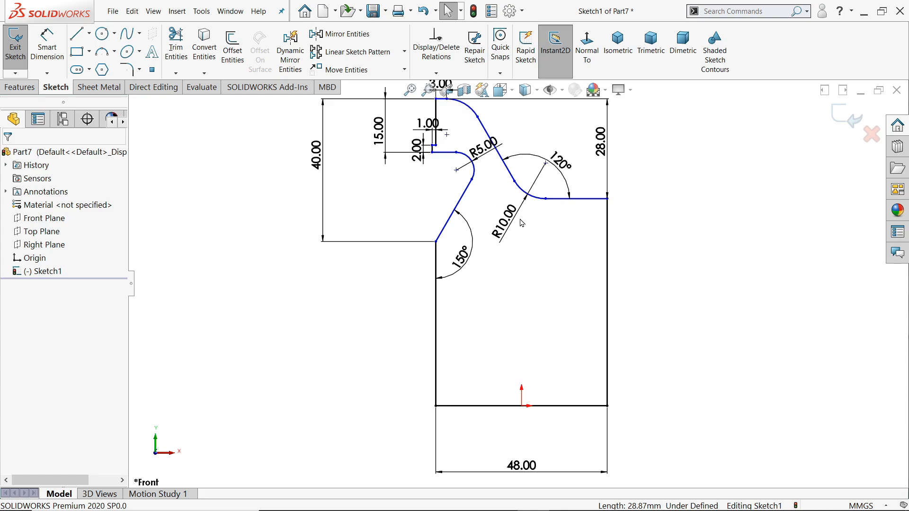
pyautogui.scroll(1, 531, 229)
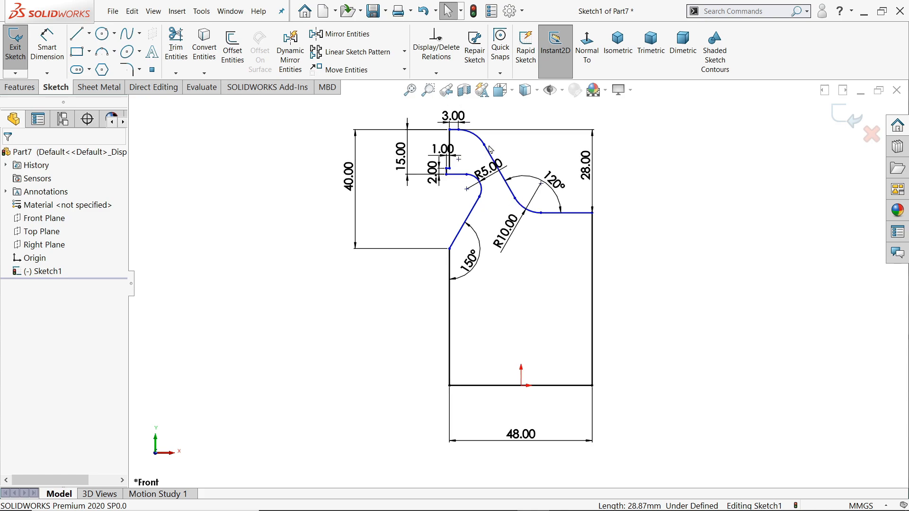
pyautogui.scroll(-3, 490, 149)
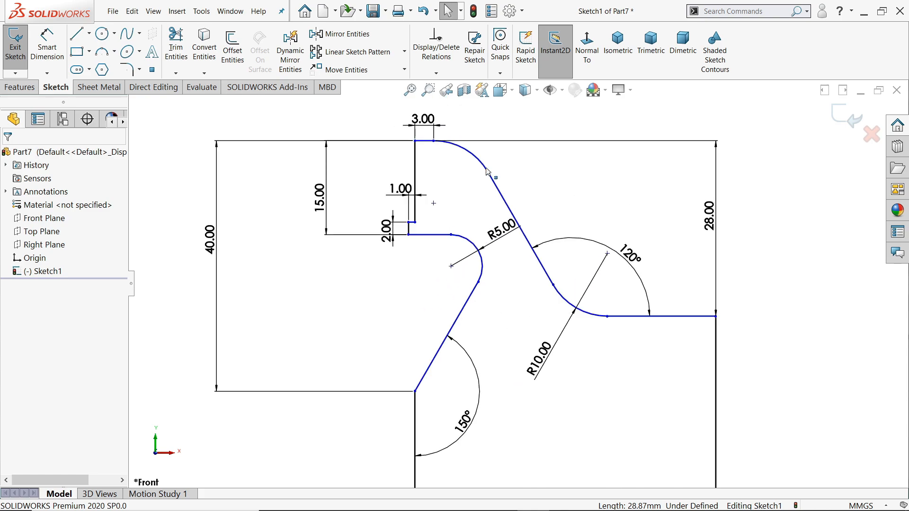
pyautogui.scroll(-1, 488, 172)
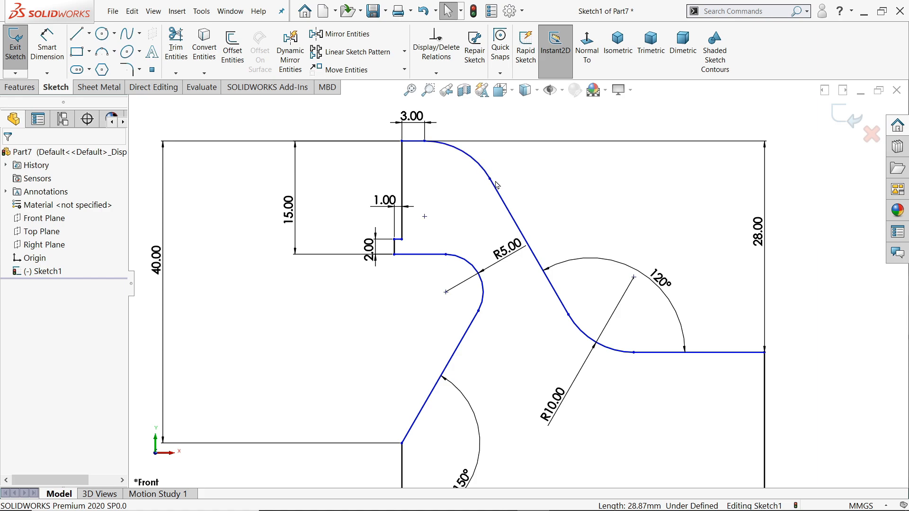
pyautogui.scroll(2, 496, 181)
pyautogui.click(48, 51)
pyautogui.scroll(5, 381, 237)
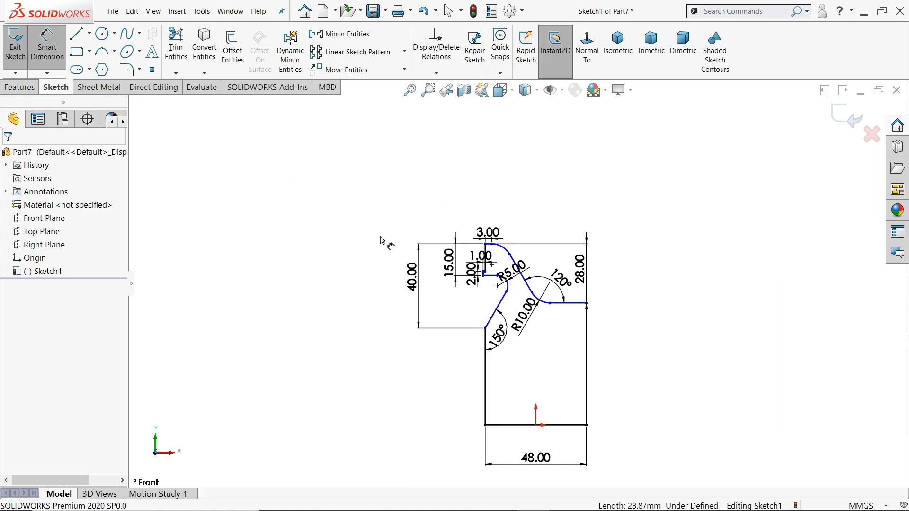
pyautogui.scroll(-3, 525, 360)
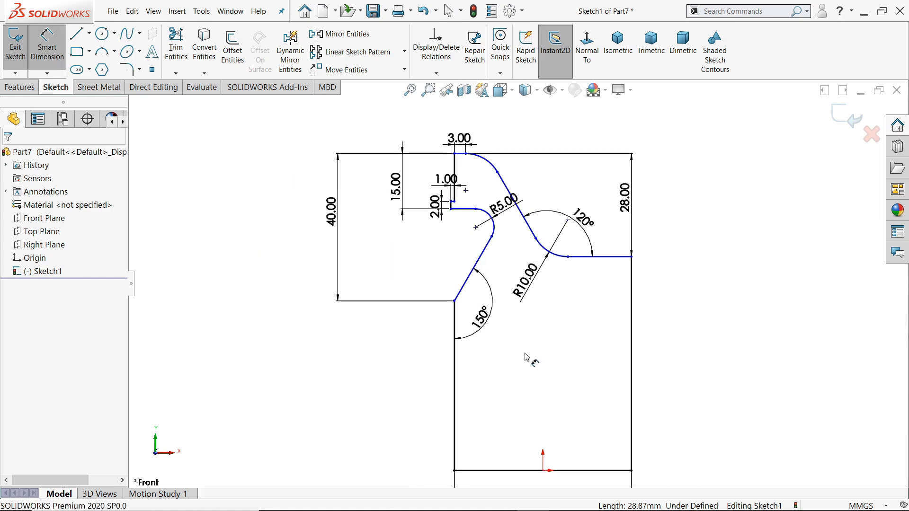
pyautogui.click(454, 388)
pyautogui.click(339, 377)
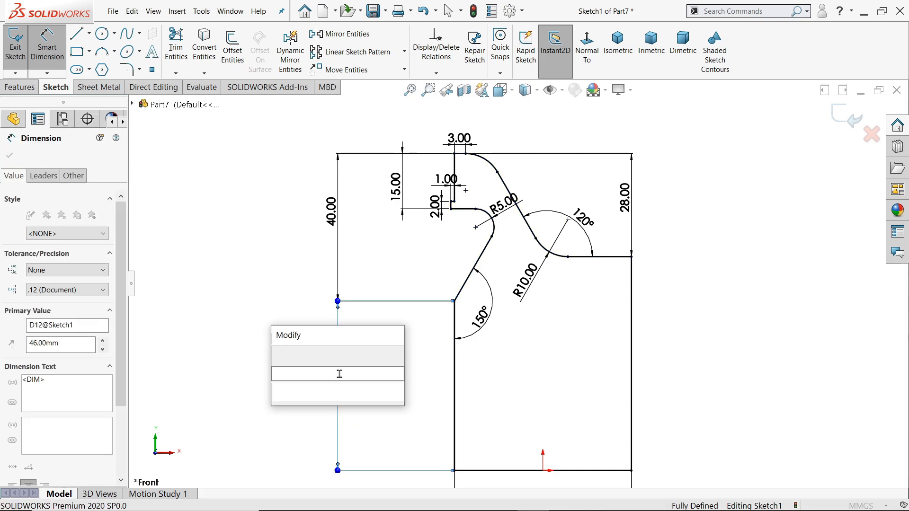
pyautogui.click(283, 356)
# Extrude the profile 50 mm with the Mid Plane end condition and clear the selection
pyautogui.scroll(-1, 505, 209)
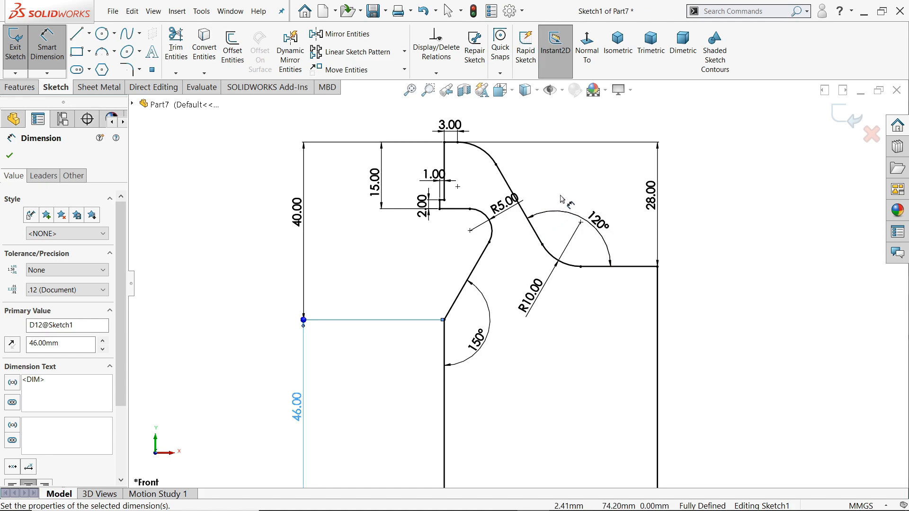
pyautogui.click(19, 87)
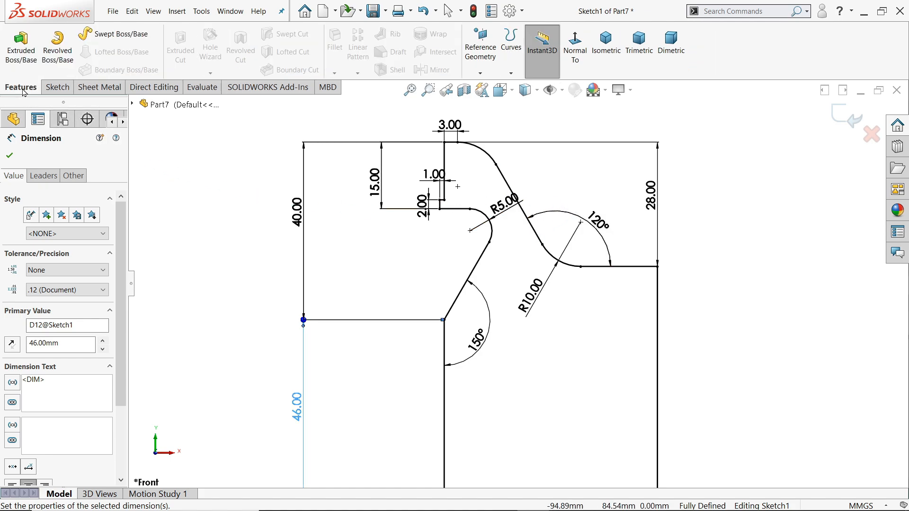
pyautogui.click(20, 55)
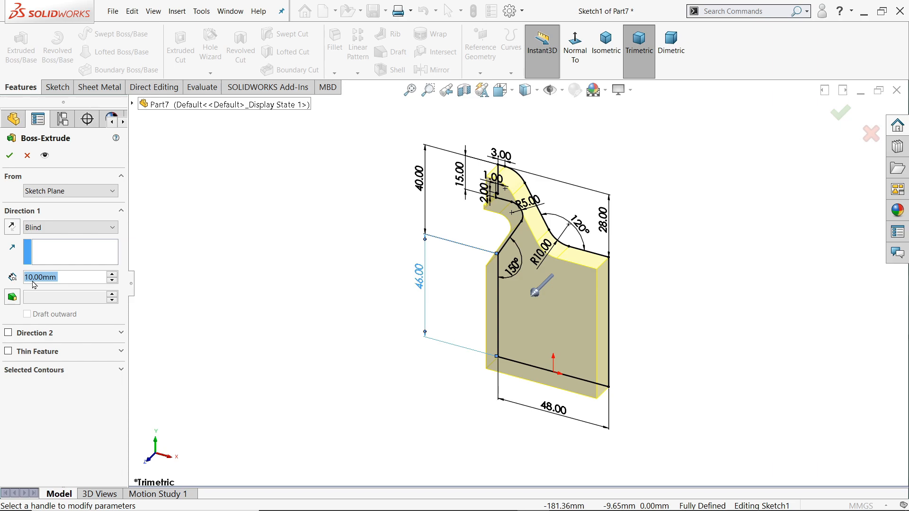
pyautogui.write('50')
pyautogui.press('Return')
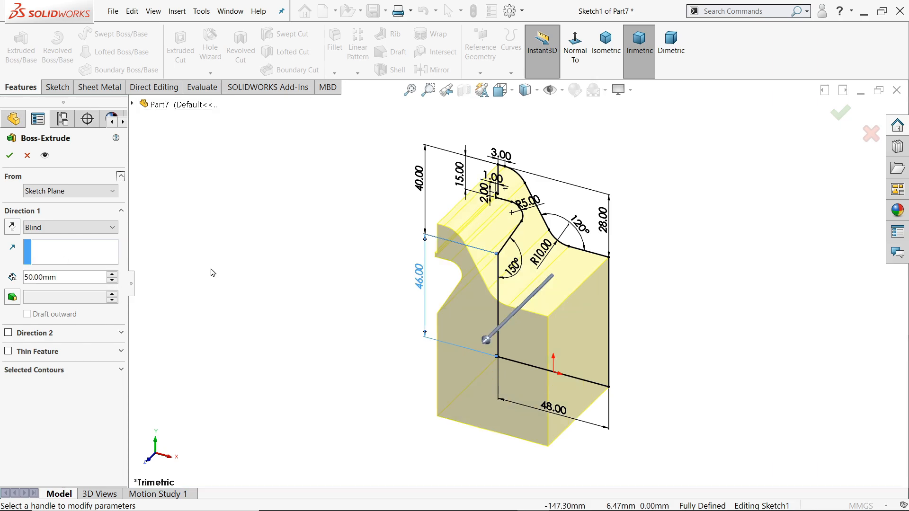
pyautogui.scroll(-2, 483, 392)
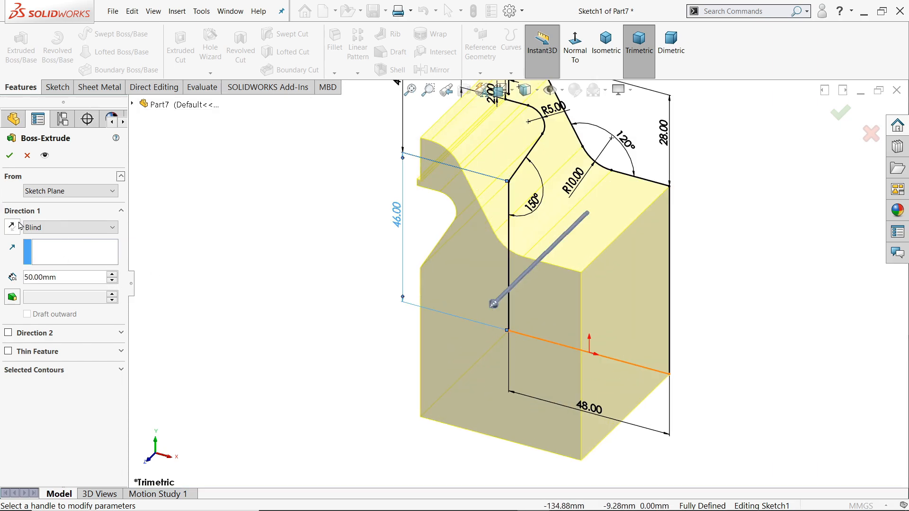
pyautogui.click(46, 232)
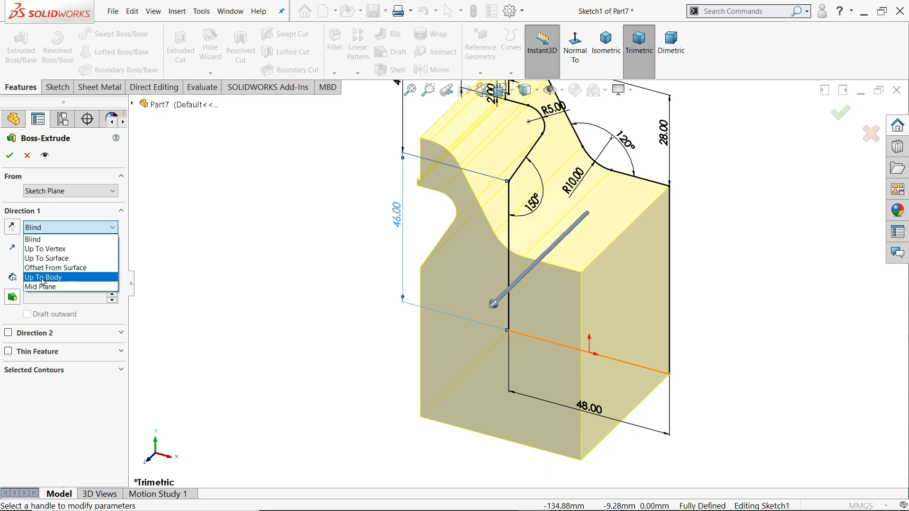
pyautogui.click(42, 292)
pyautogui.moveTo(283, 286)
pyautogui.mouseDown(button='middle')
pyautogui.moveTo(218, 270)
pyautogui.moveTo(275, 275)
pyautogui.mouseUp(button='middle')
pyautogui.click(10, 156)
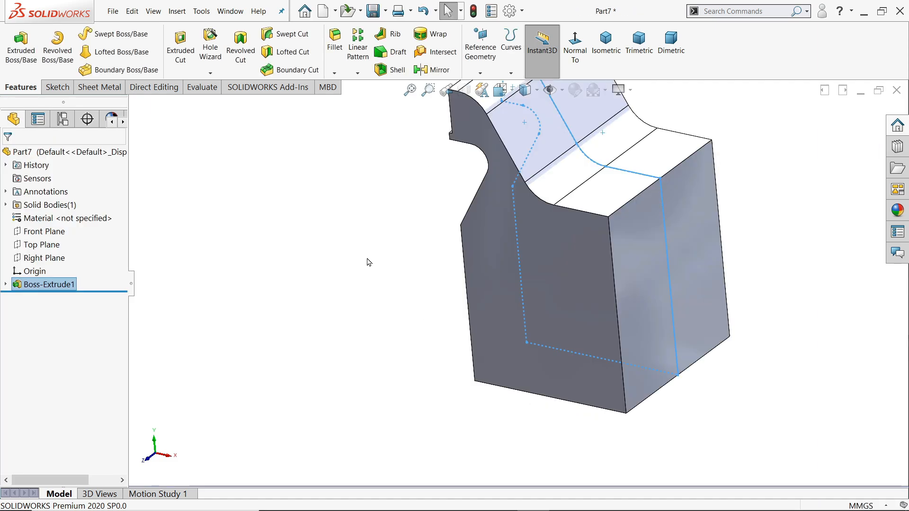
pyautogui.click(361, 281)
# Switch to the Photos app to consult the Sliding Jaw reference drawing
pyautogui.scroll(3, 361, 280)
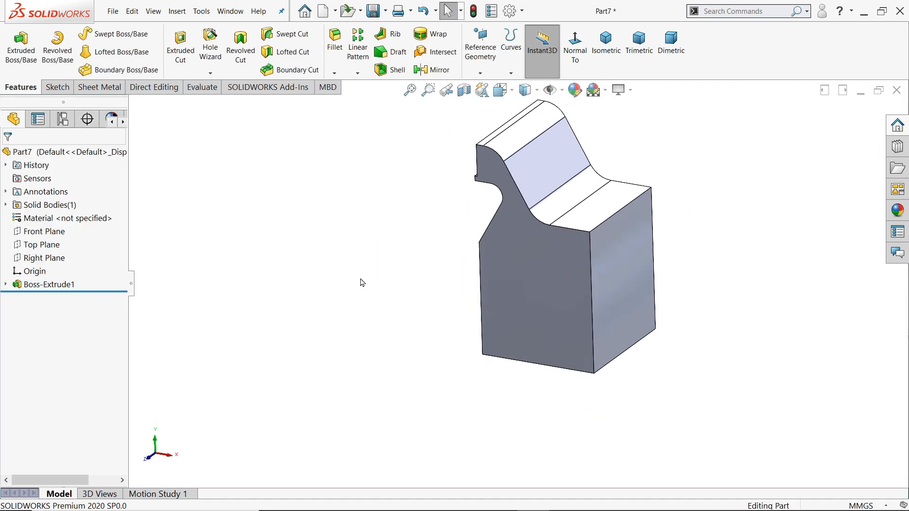
pyautogui.scroll(-2, 633, 207)
pyautogui.hotkey('alt', 'Tab')
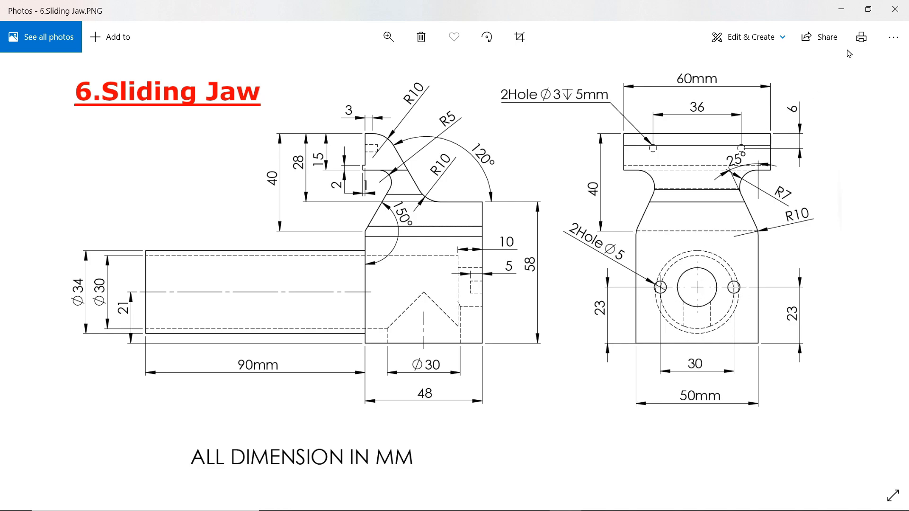
# Switch back to SOLIDWORKS and start a sketch on the block's flat vertical face opposite the jaw lip
pyautogui.click(842, 10)
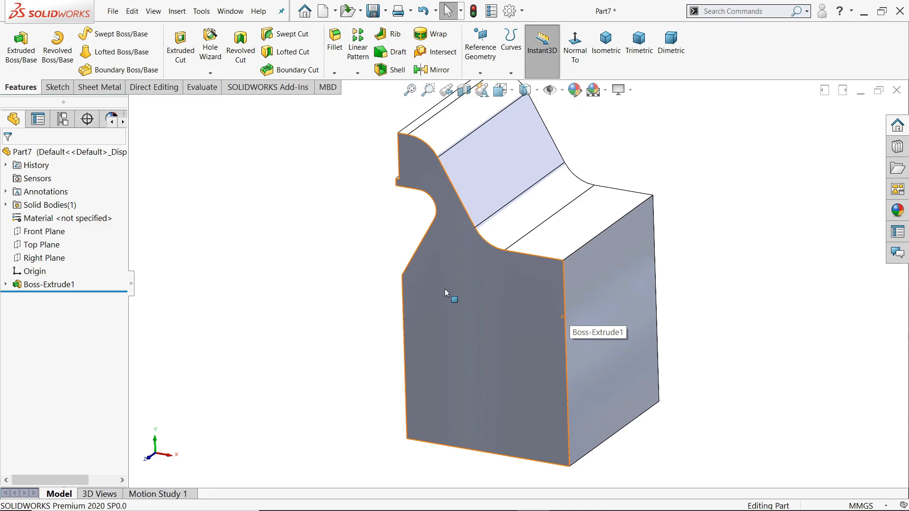
pyautogui.moveTo(445, 289); pyautogui.dragTo(472, 312, button='middle')
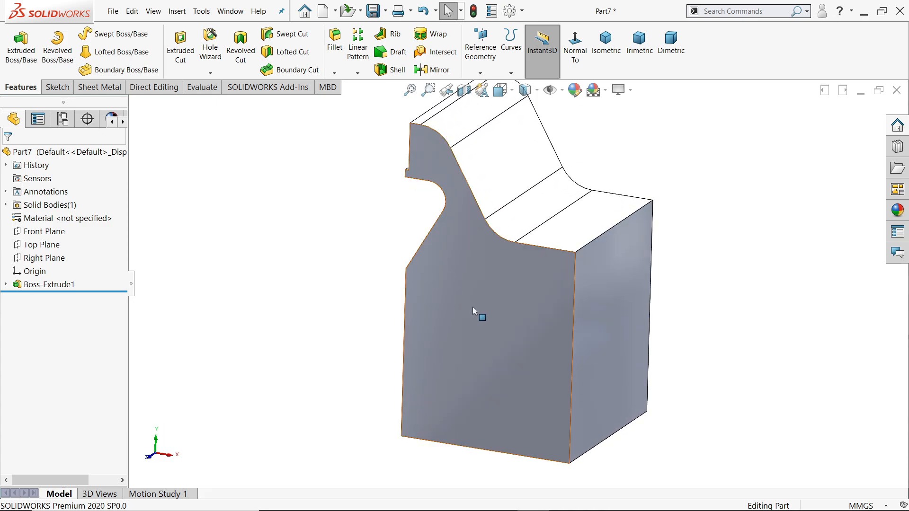
pyautogui.click(613, 337)
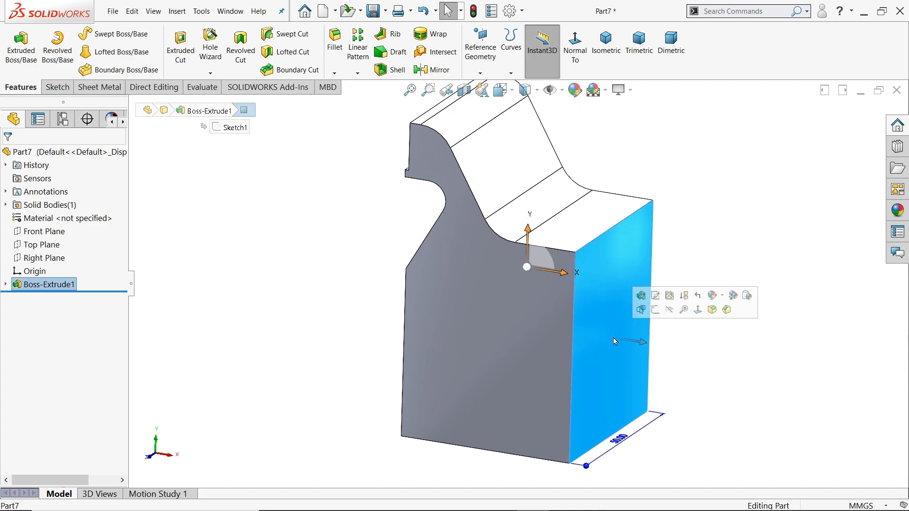
pyautogui.click(659, 314)
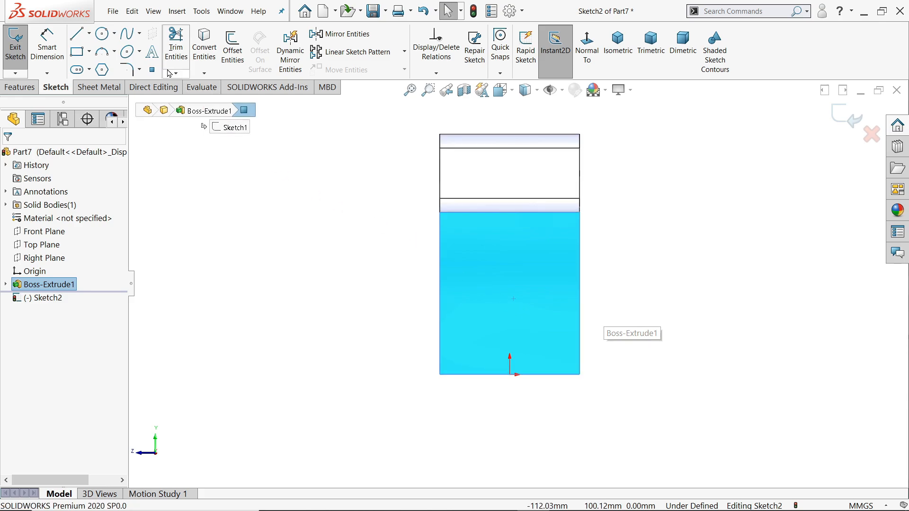
# Draw a 16 mm diameter circle near the centre of the lower half of the face
pyautogui.click(102, 33)
pyautogui.scroll(-3, 498, 351)
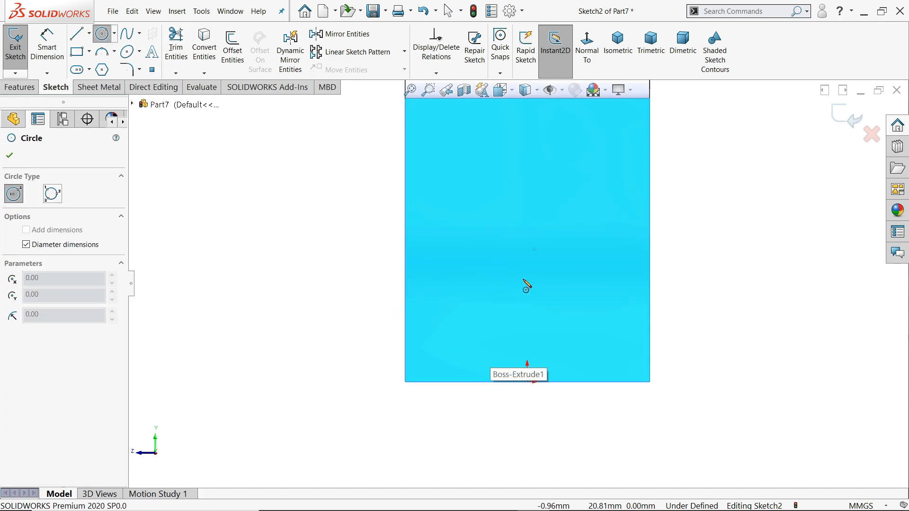
pyautogui.click(521, 274)
pyautogui.write('1')
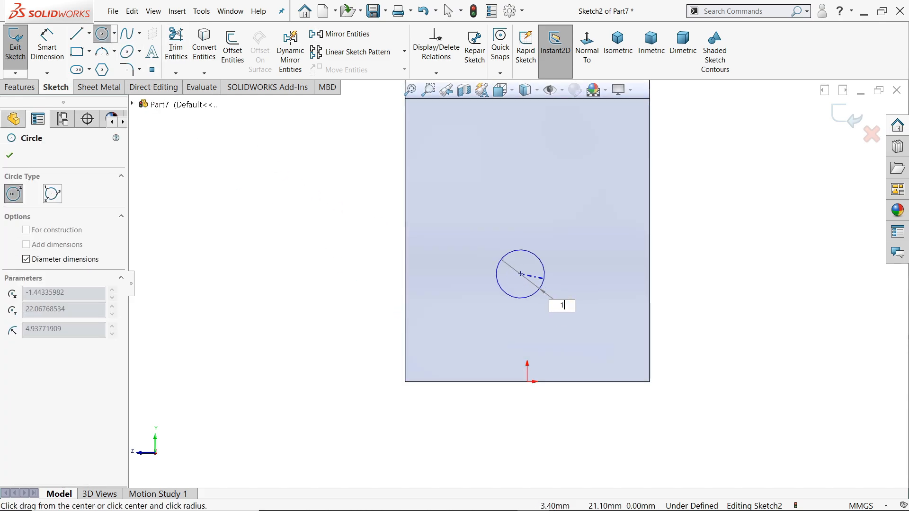
pyautogui.write('6')
pyautogui.press('Return')
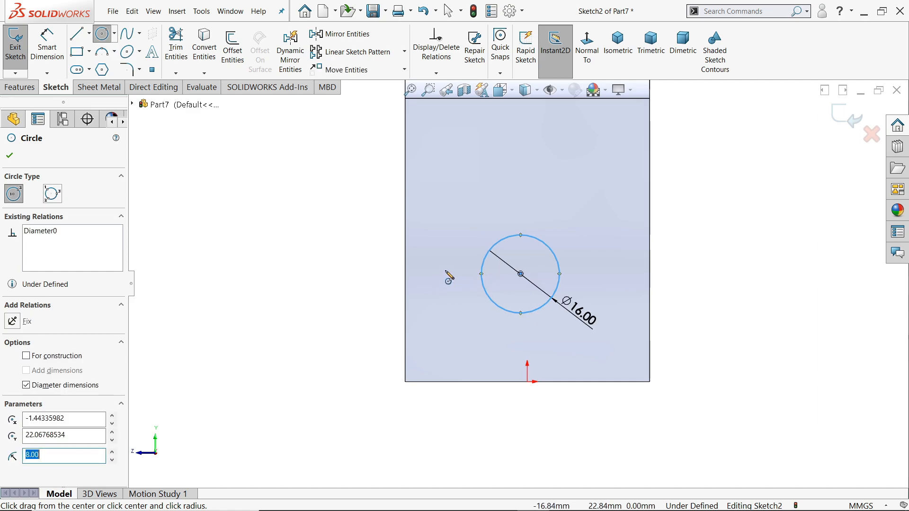
# Draw two 5 mm diameter circles, one on each side of the 16 mm circle
pyautogui.click(445, 270)
pyautogui.write('5')
pyautogui.press('Return')
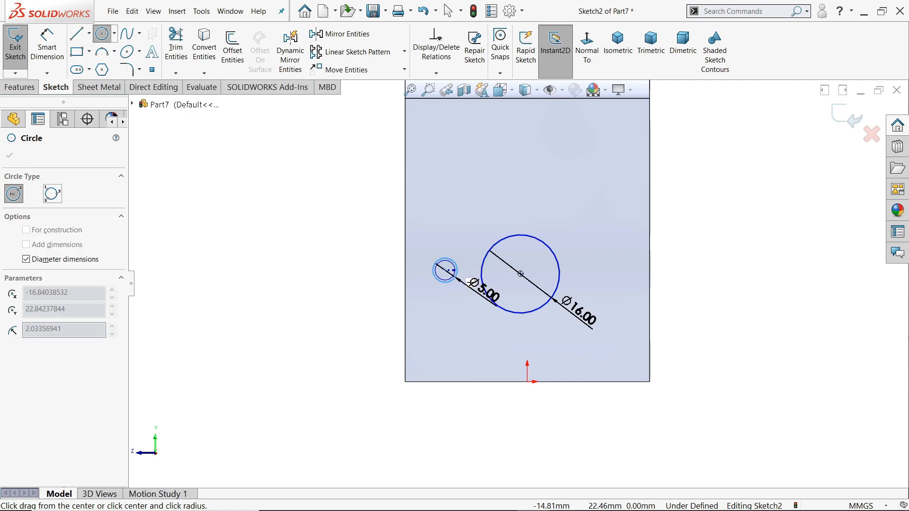
pyautogui.click(599, 282)
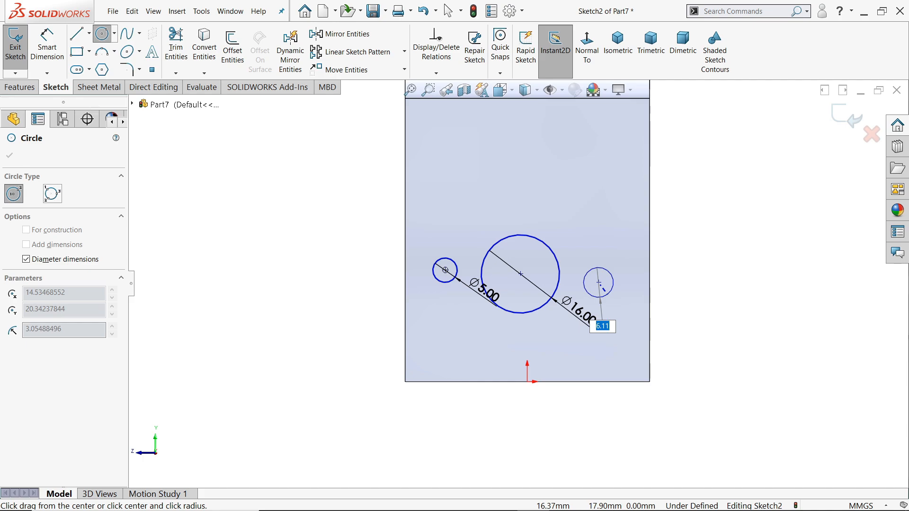
pyautogui.write('5')
pyautogui.press('Return')
pyautogui.press('Escape')
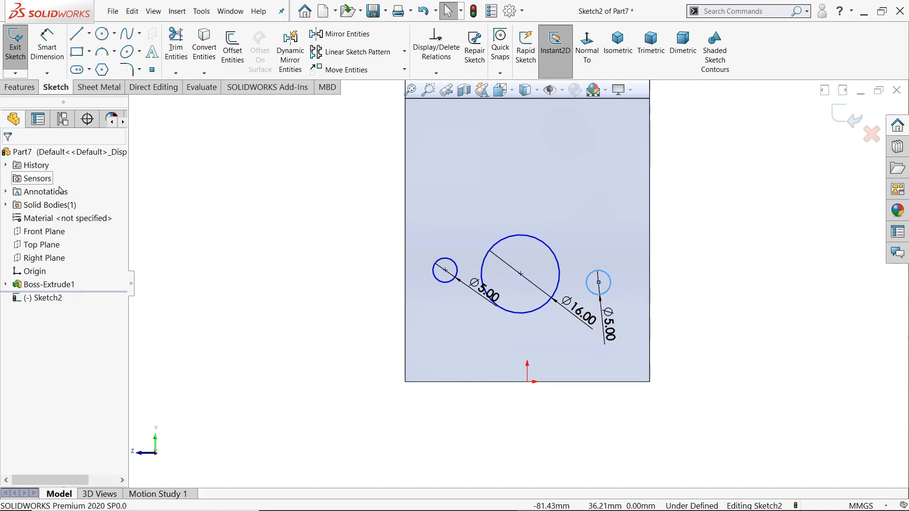
# Align the centres of all three circles with a Horizontal relation
pyautogui.scroll(-2, 507, 279)
pyautogui.click(527, 268)
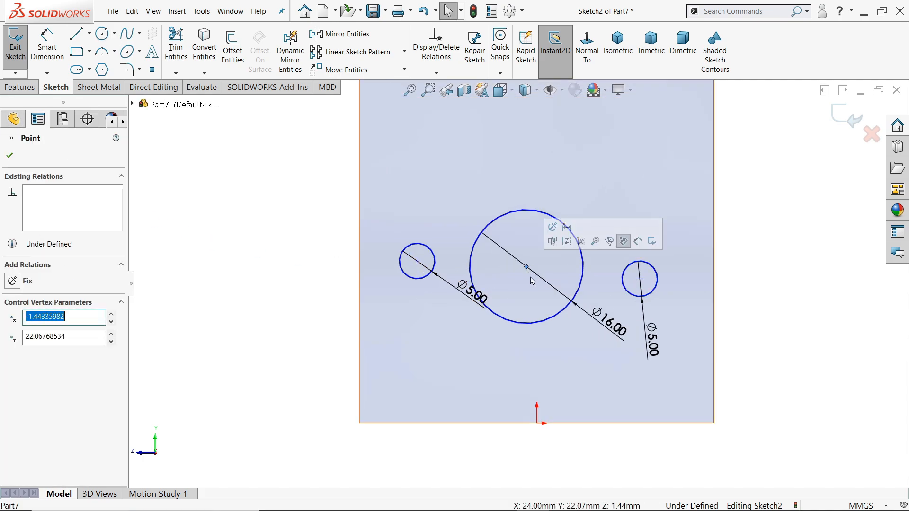
pyautogui.keyDown('ctrl'); pyautogui.click(417, 261); pyautogui.keyUp('ctrl')
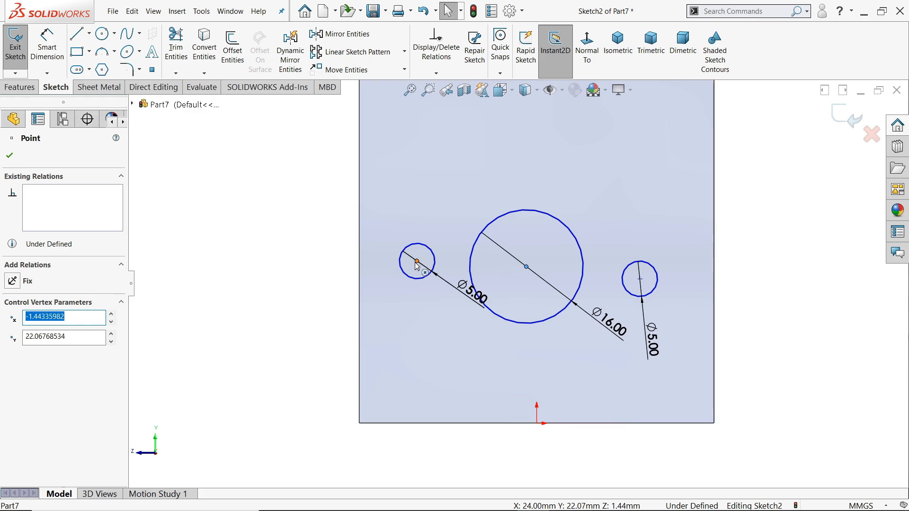
pyautogui.keyDown('ctrl'); pyautogui.click(639, 280); pyautogui.keyUp('ctrl')
pyautogui.click(667, 238)
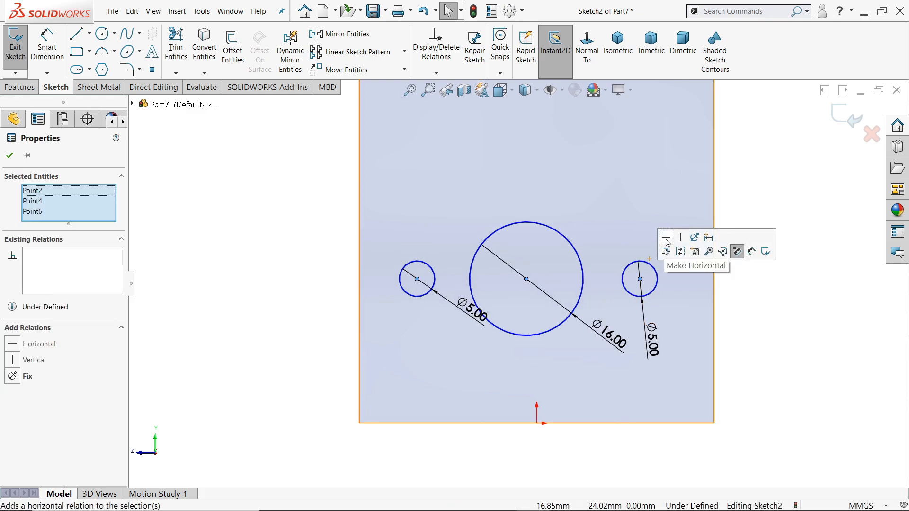
# Align the 16 mm circle's centre with the origin using a Vertical relation
pyautogui.click(538, 424)
pyautogui.keyDown('ctrl'); pyautogui.click(527, 279); pyautogui.keyUp('ctrl')
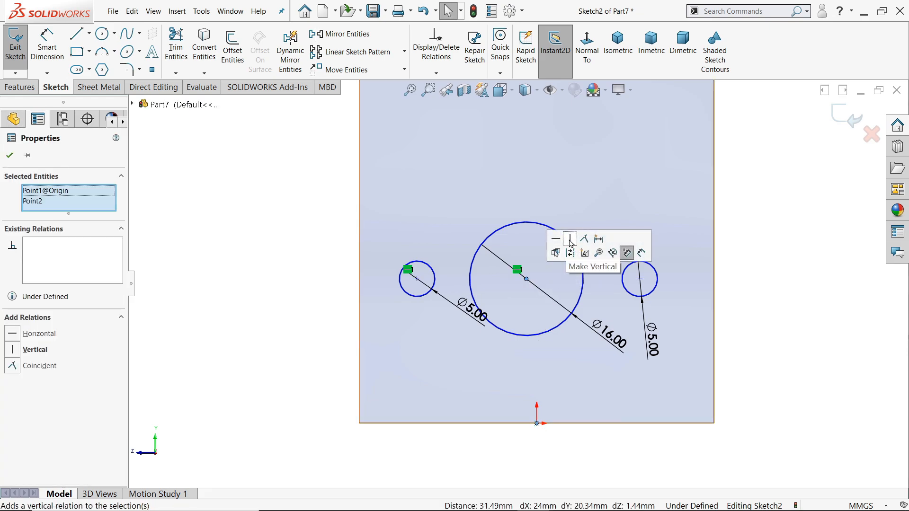
pyautogui.click(571, 243)
pyautogui.press('Escape')
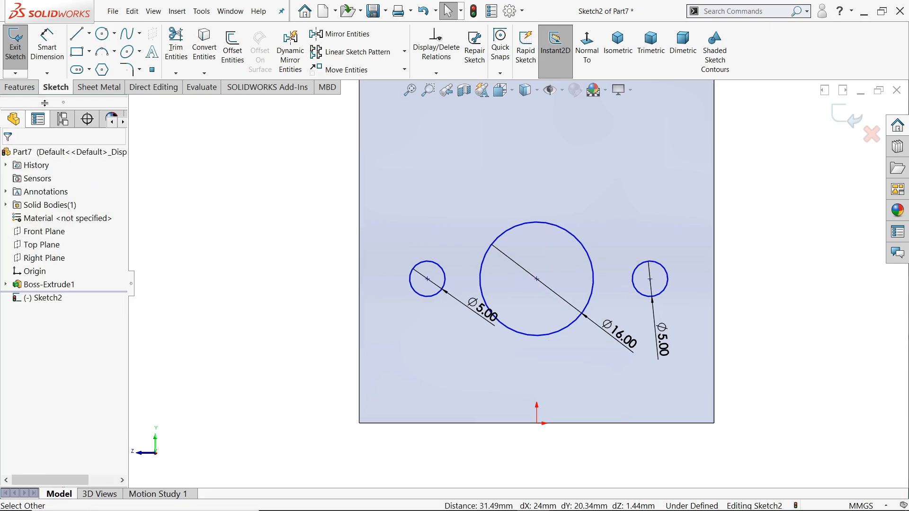
# Dimension the height of the 16 mm circle's centre above the block's bottom edge as 23 mm
pyautogui.click(46, 48)
pyautogui.click(560, 330)
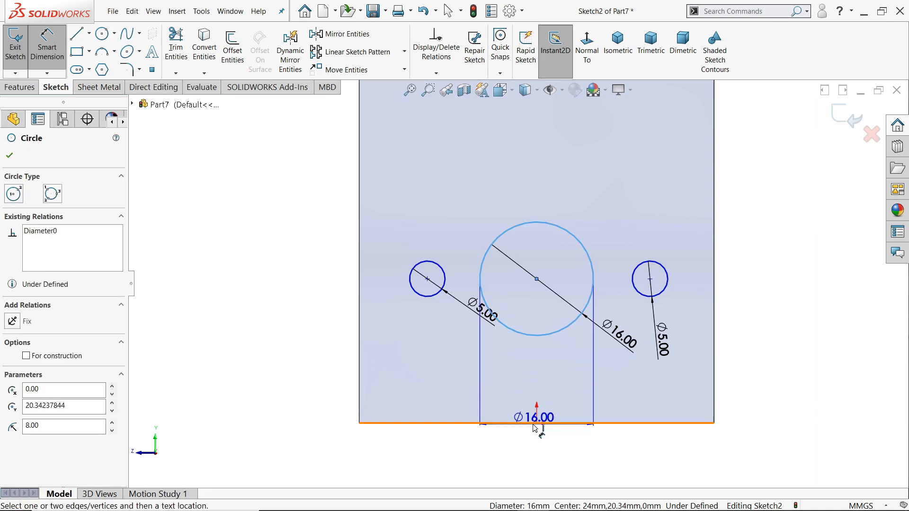
pyautogui.click(537, 425)
pyautogui.click(322, 362)
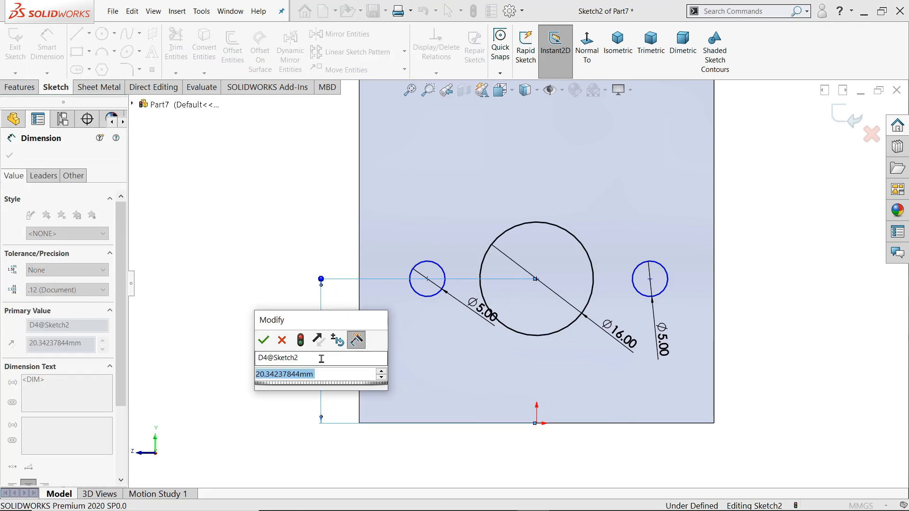
pyautogui.write('23')
pyautogui.press('Return')
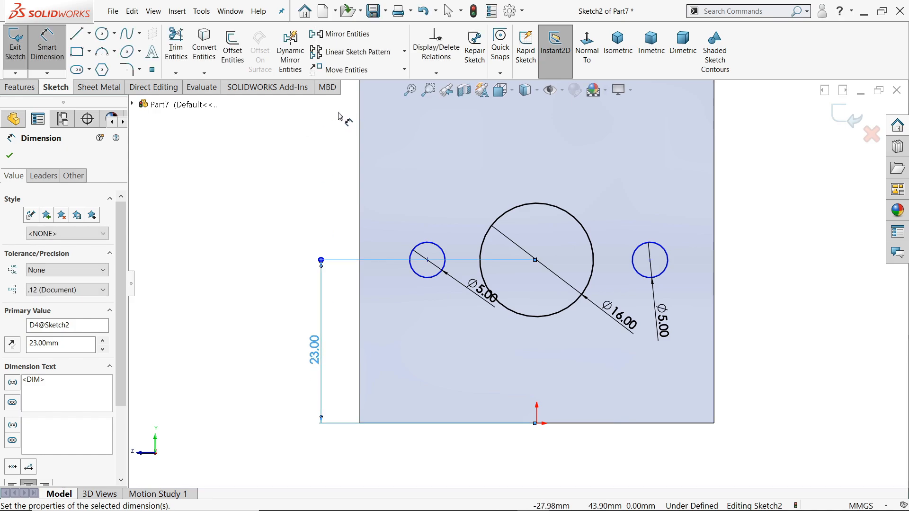
# Dimension the centre distance between the two 5 mm circles as 30 mm
pyautogui.scroll(-2, 431, 275)
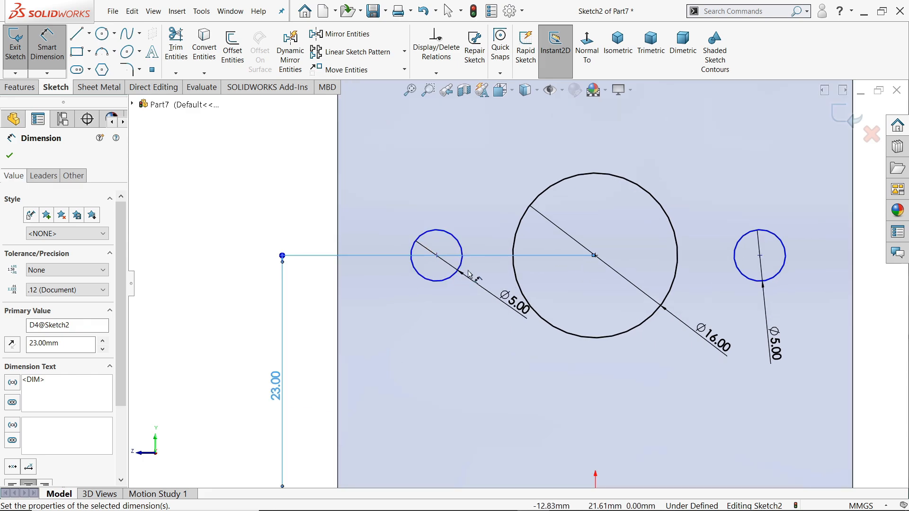
pyautogui.scroll(2, 515, 282)
pyautogui.click(684, 284)
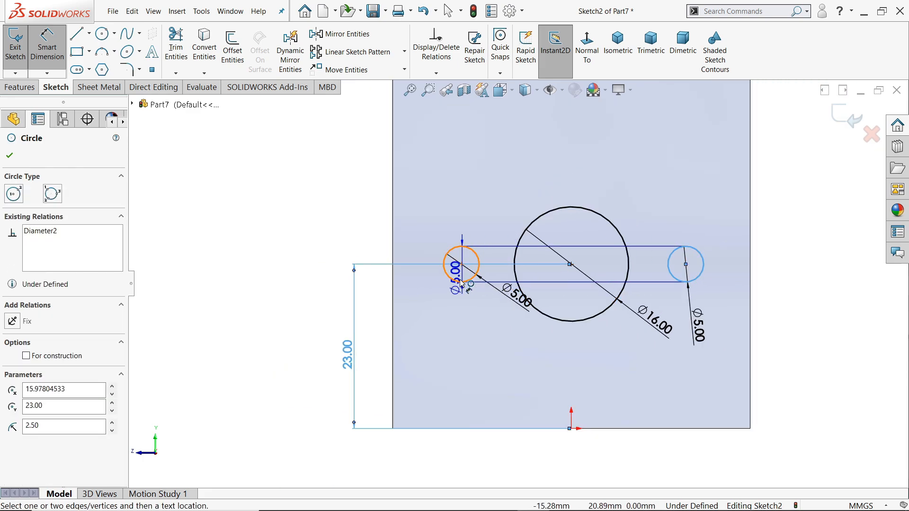
pyautogui.click(445, 265)
pyautogui.click(571, 376)
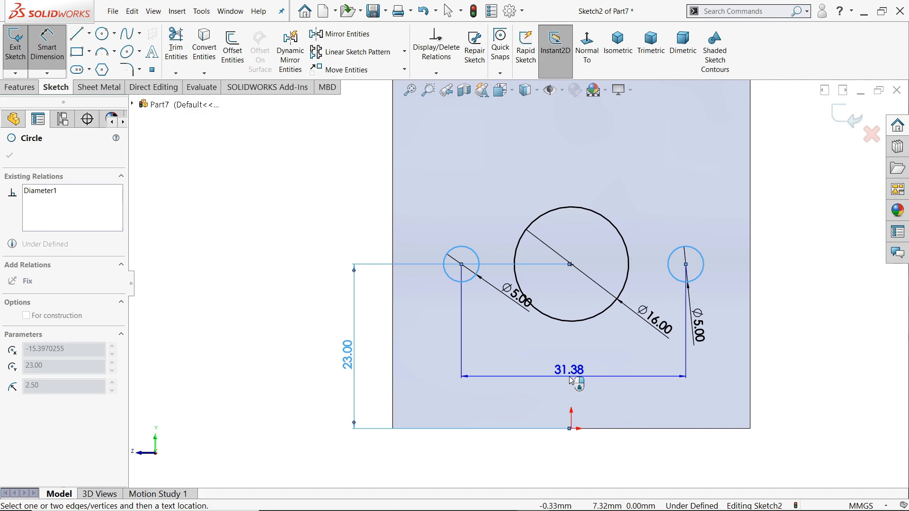
pyautogui.write('30')
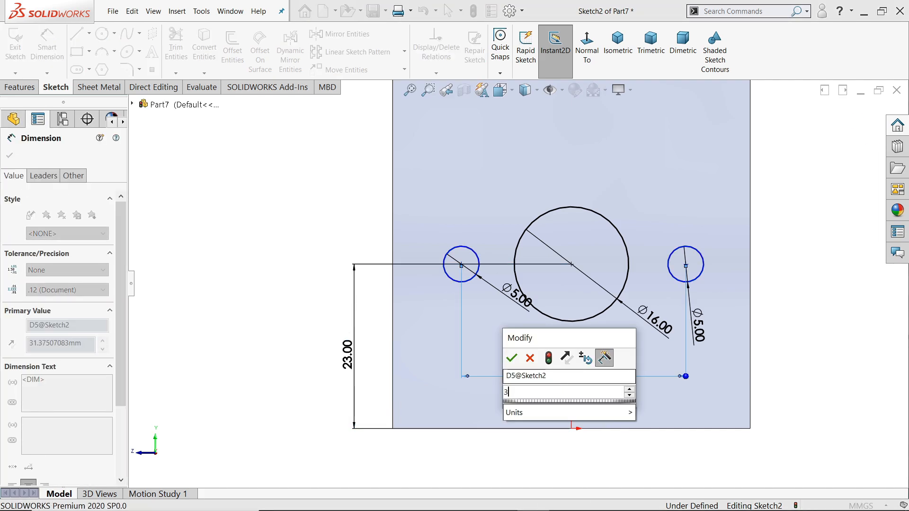
pyautogui.press('Return')
pyautogui.click(9, 155)
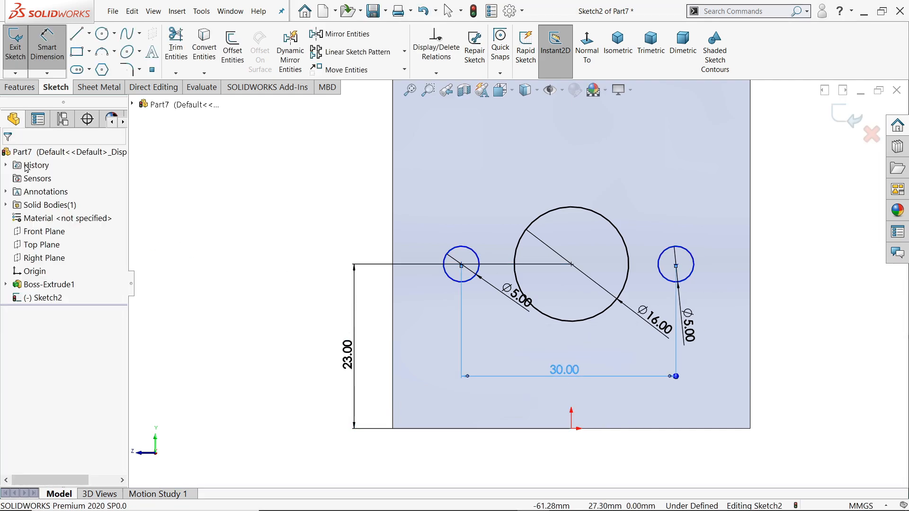
# Dimension the distance from the 16 mm circle's centre to the left 5 mm circle's centre as 15 mm
pyautogui.scroll(-2, 534, 289)
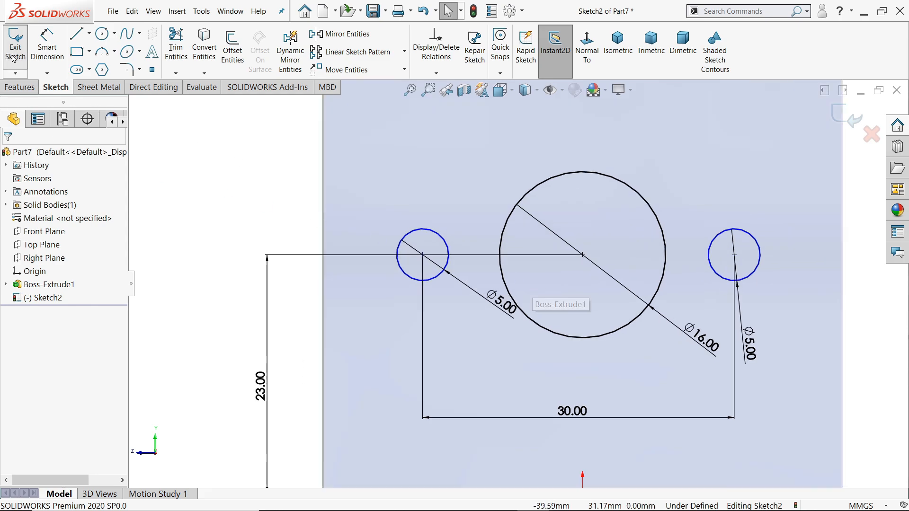
pyautogui.click(44, 48)
pyautogui.click(583, 255)
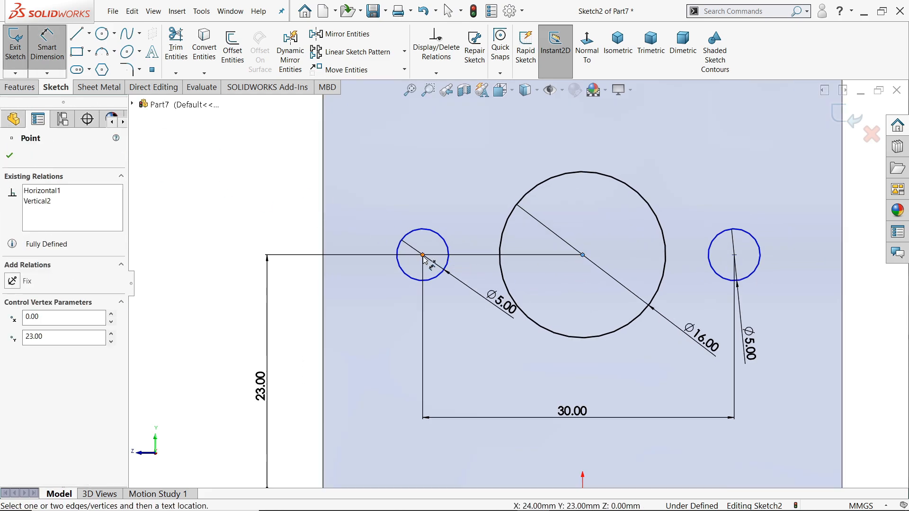
pyautogui.click(423, 254)
pyautogui.click(467, 203)
pyautogui.write('15')
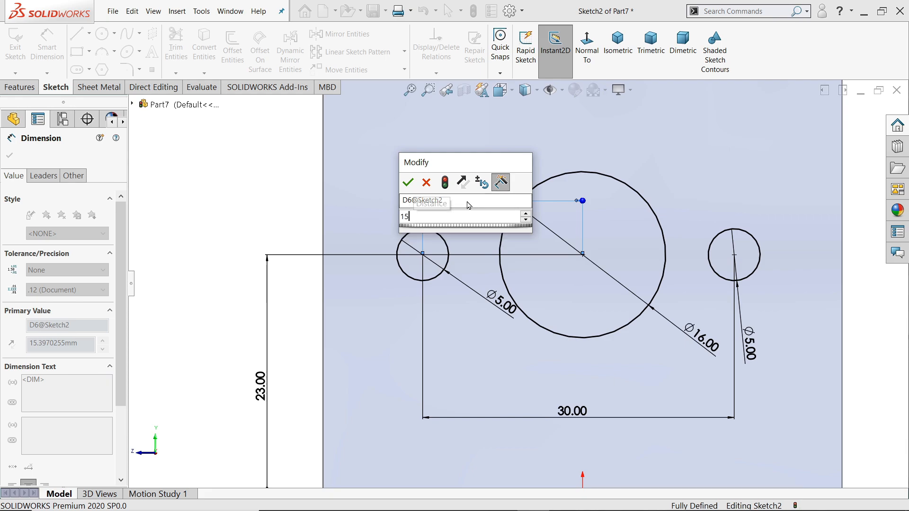
pyautogui.press('Return')
pyautogui.scroll(3, 592, 284)
pyautogui.scroll(3, 593, 287)
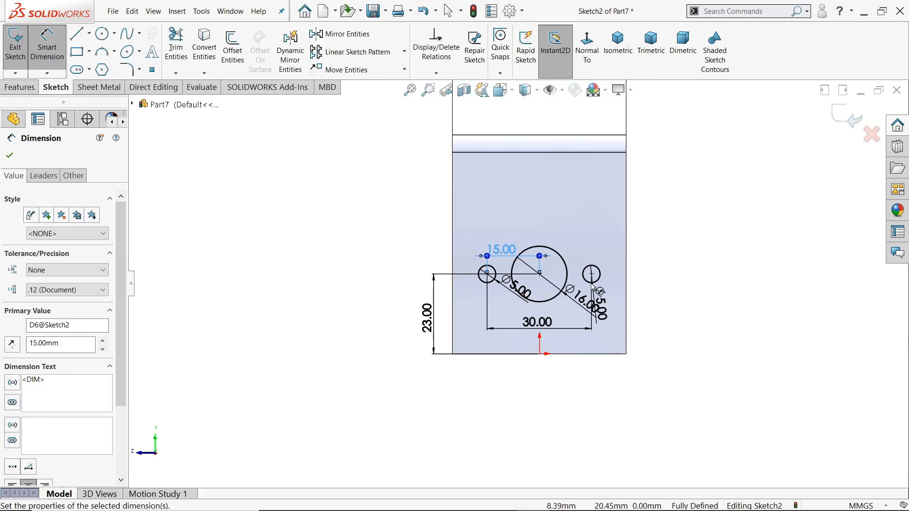
pyautogui.scroll(-2, 557, 164)
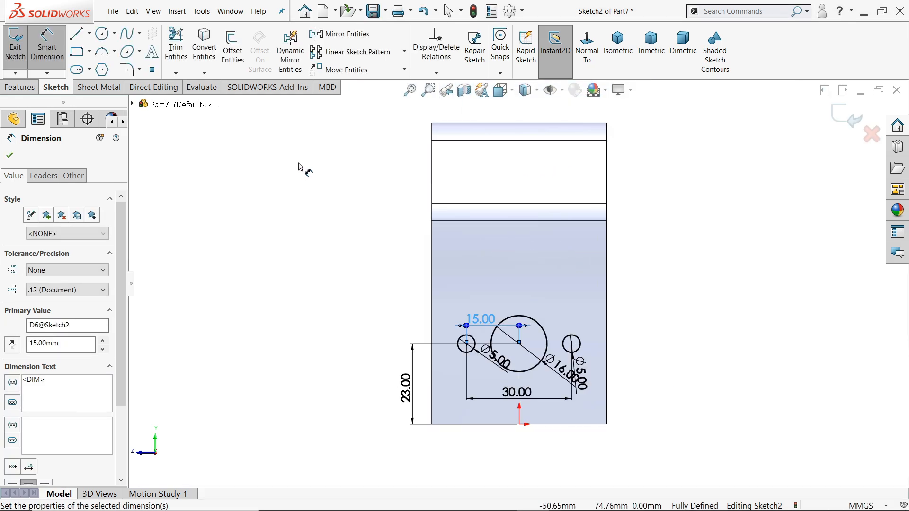
pyautogui.click(10, 156)
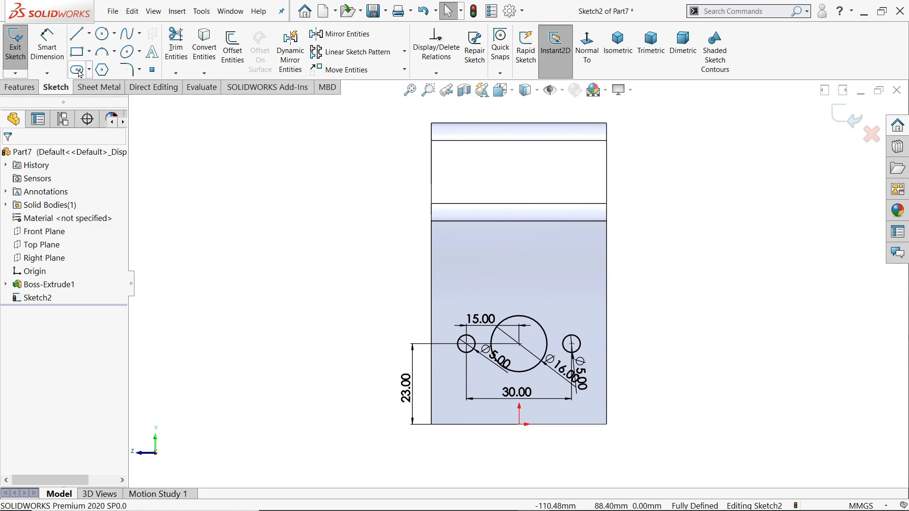
# Set the display style to Hidden Lines Visible and face the sketch plane squarely with the Line tool active
pyautogui.click(77, 39)
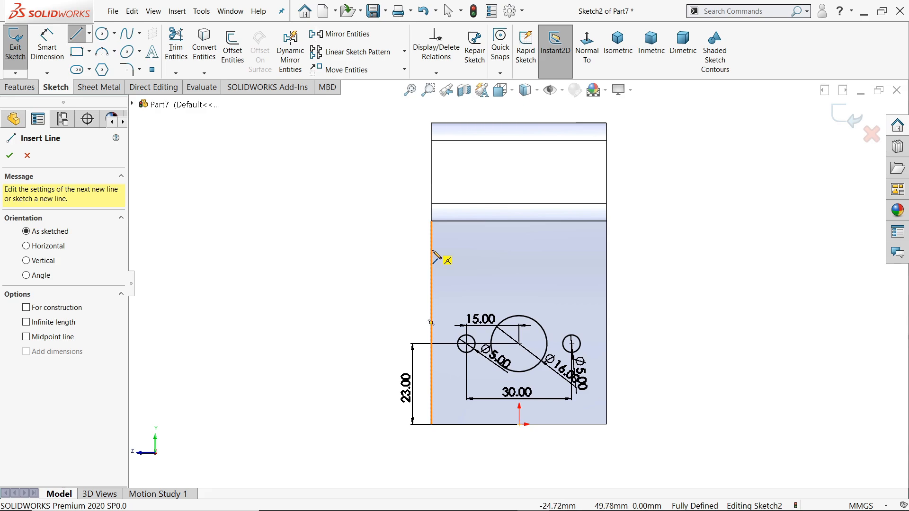
pyautogui.click(537, 90)
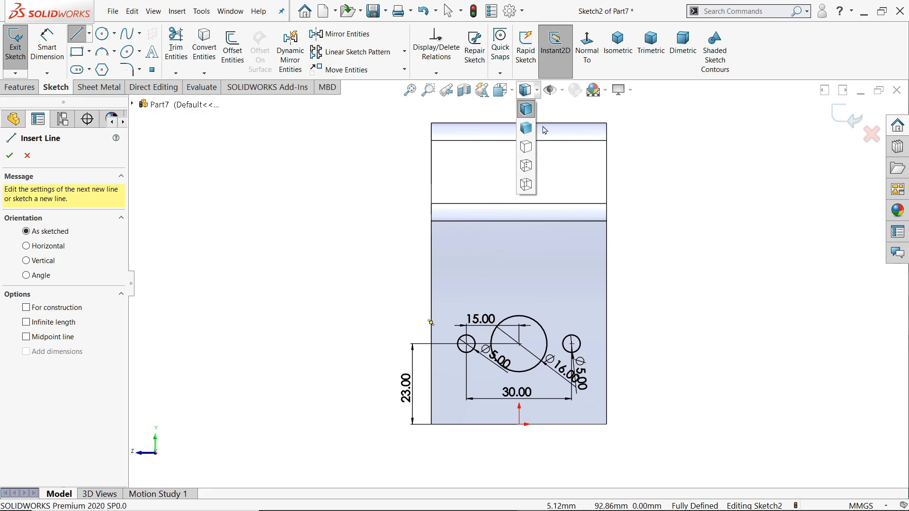
pyautogui.click(526, 166)
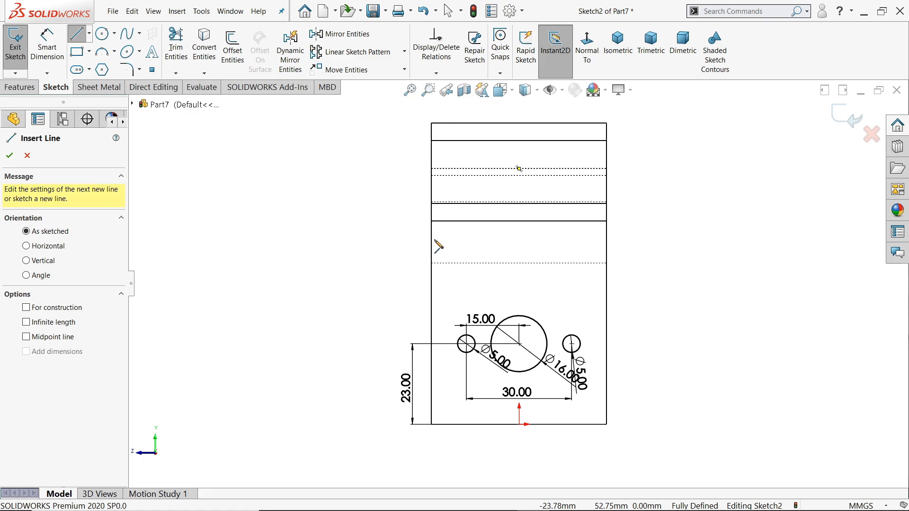
pyautogui.moveTo(400, 243)
pyautogui.mouseDown(button='middle')
pyautogui.moveTo(417, 242)
pyautogui.moveTo(427, 260)
pyautogui.moveTo(399, 240)
pyautogui.moveTo(444, 241)
pyautogui.moveTo(400, 256)
pyautogui.mouseUp(button='middle')
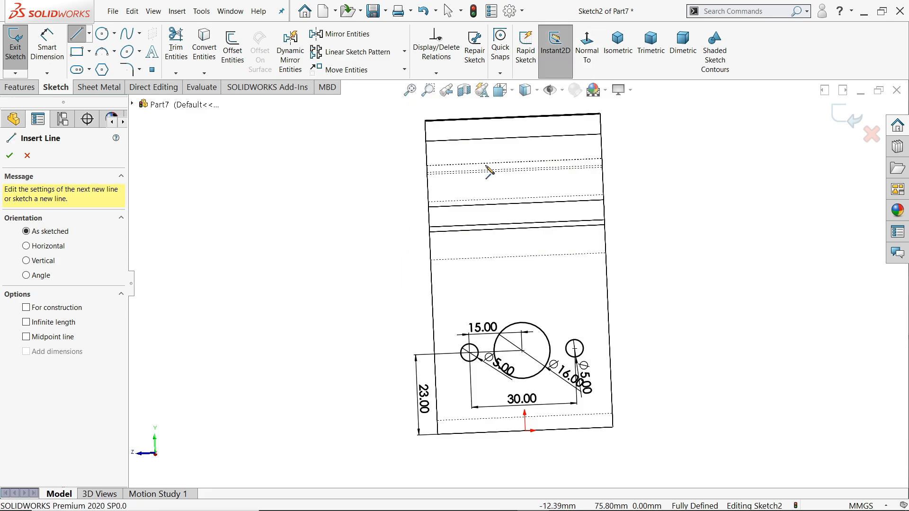
pyautogui.click(598, 56)
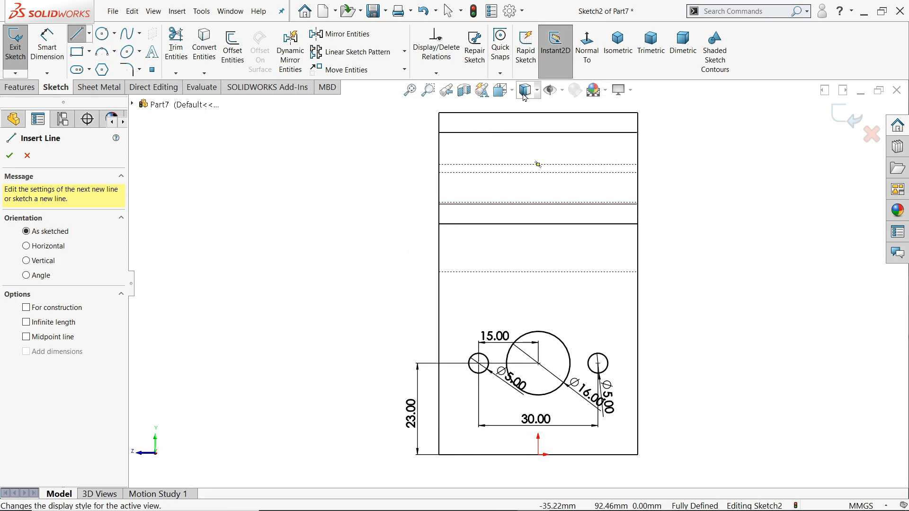
# Sketch a closed right triangle about 11.4 mm wide against the block's left edge, with its horizontal side on the dashed hidden edge
pyautogui.click(439, 240)
pyautogui.click(439, 173)
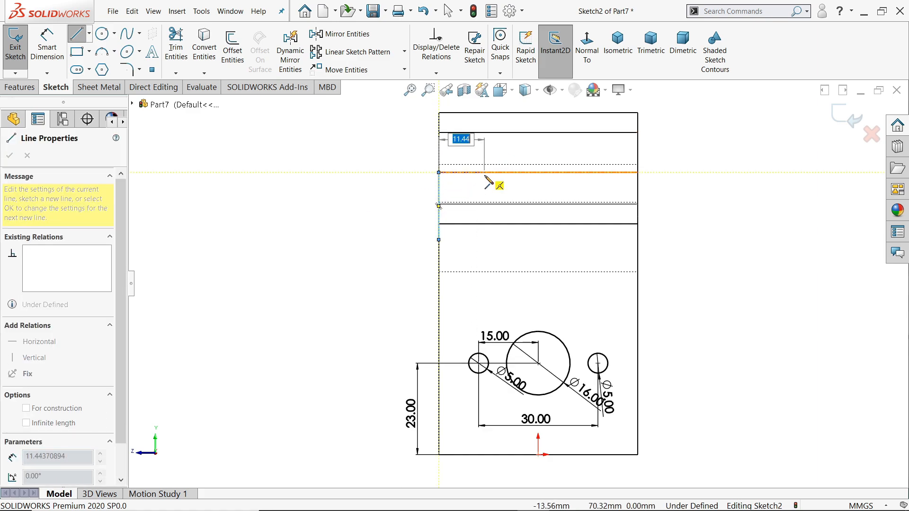
pyautogui.click(484, 173)
pyautogui.click(439, 240)
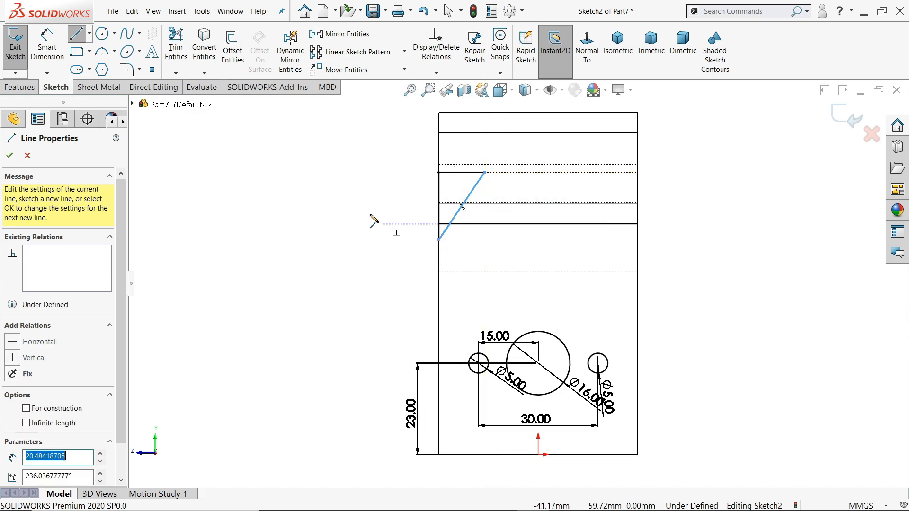
pyautogui.rightClick(361, 204)
pyautogui.click(377, 209)
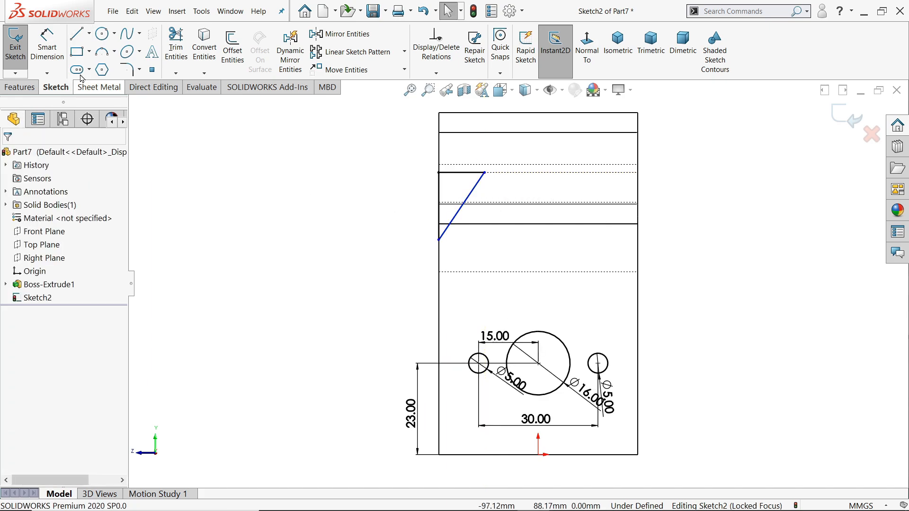
# Dimension the triangle's lower vertex 40 mm below the block's top edge
pyautogui.click(53, 46)
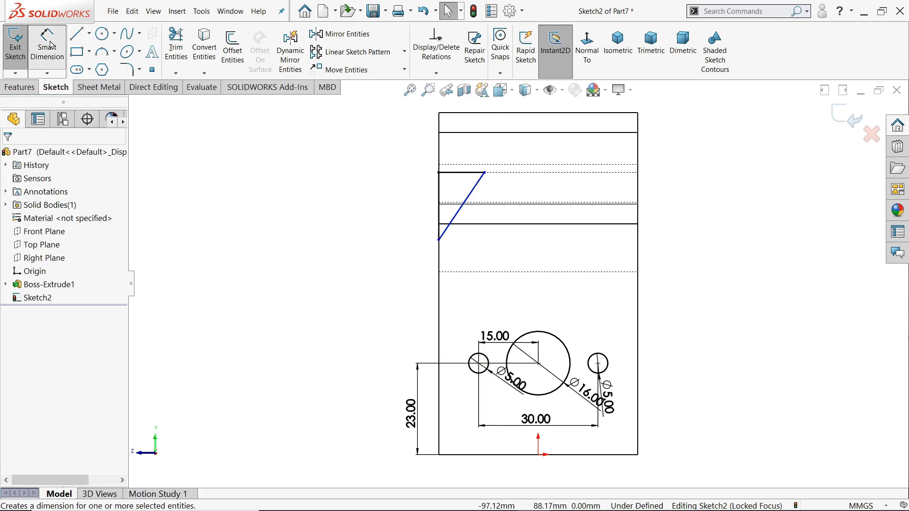
pyautogui.click(450, 116)
pyautogui.click(439, 240)
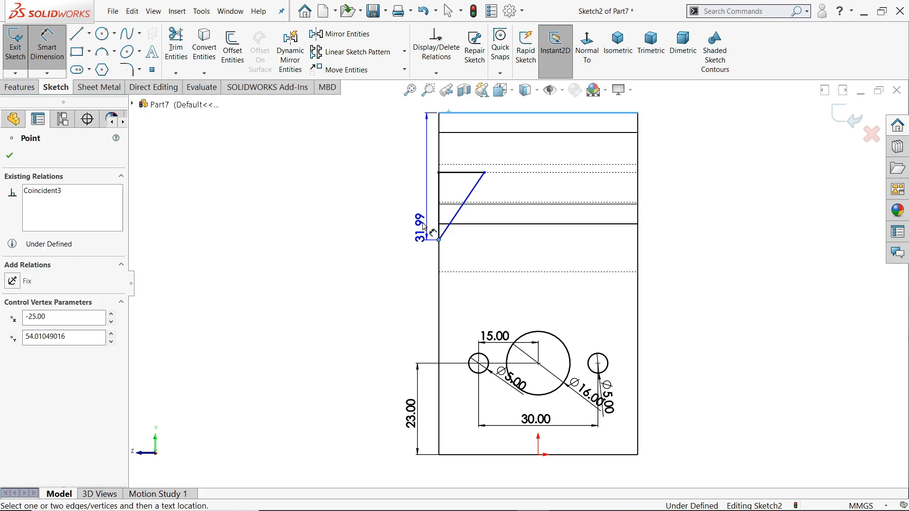
pyautogui.click(385, 185)
pyautogui.press('Escape')
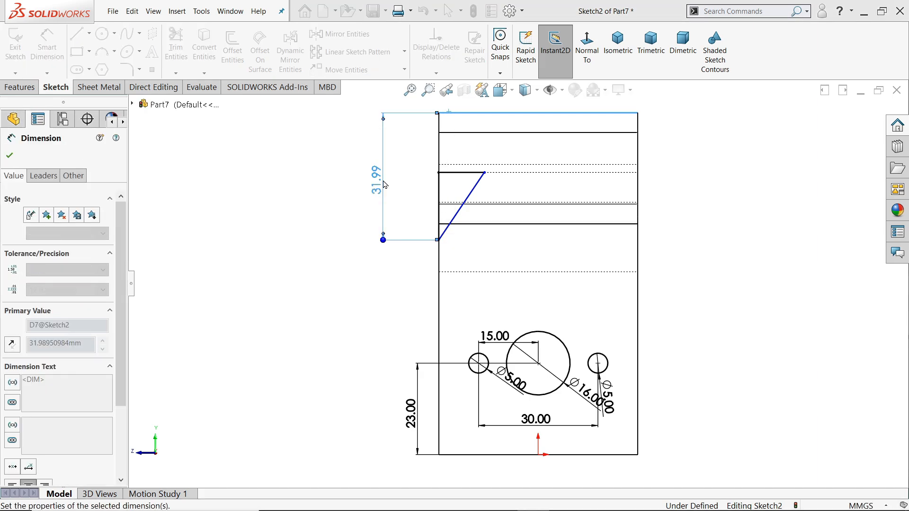
# Dimension the angle between the triangle's vertical side and its slanted side as 25°
pyautogui.scroll(-3, 448, 181)
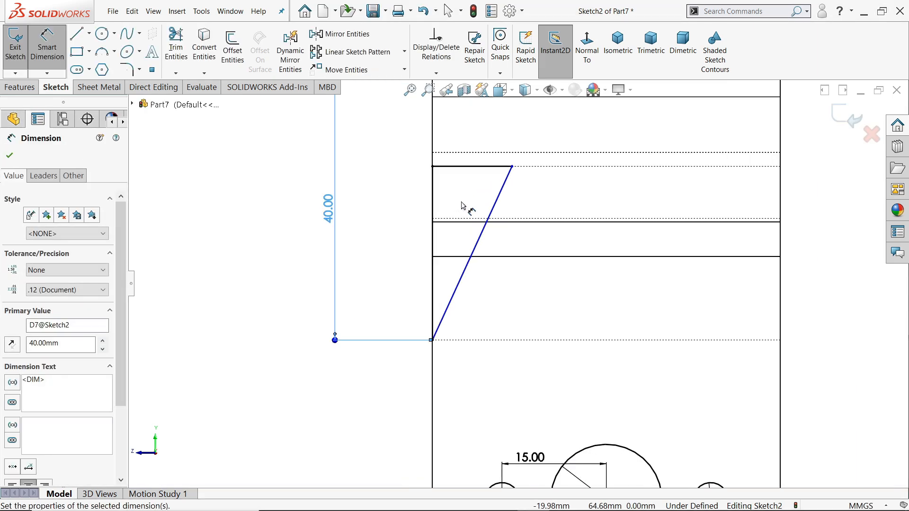
pyautogui.click(480, 248)
pyautogui.click(433, 239)
pyautogui.click(461, 217)
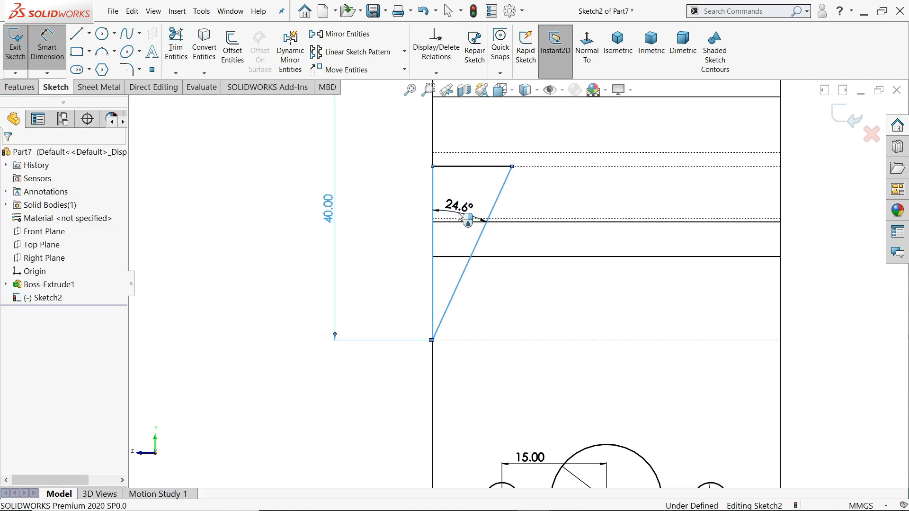
pyautogui.write('25')
pyautogui.press('Return')
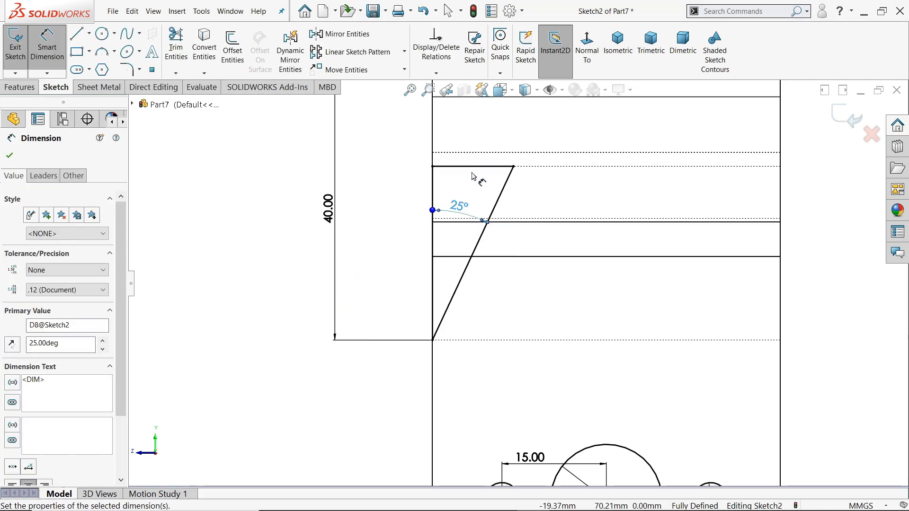
# Apply a 7 mm sketch fillet to the corner between the triangle's horizontal and slanted sides
pyautogui.click(131, 72)
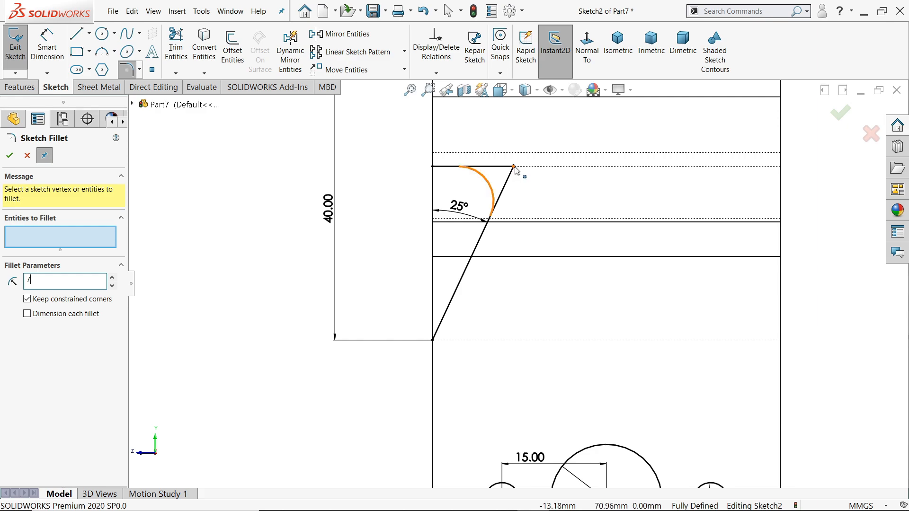
pyautogui.click(514, 167)
pyautogui.click(10, 156)
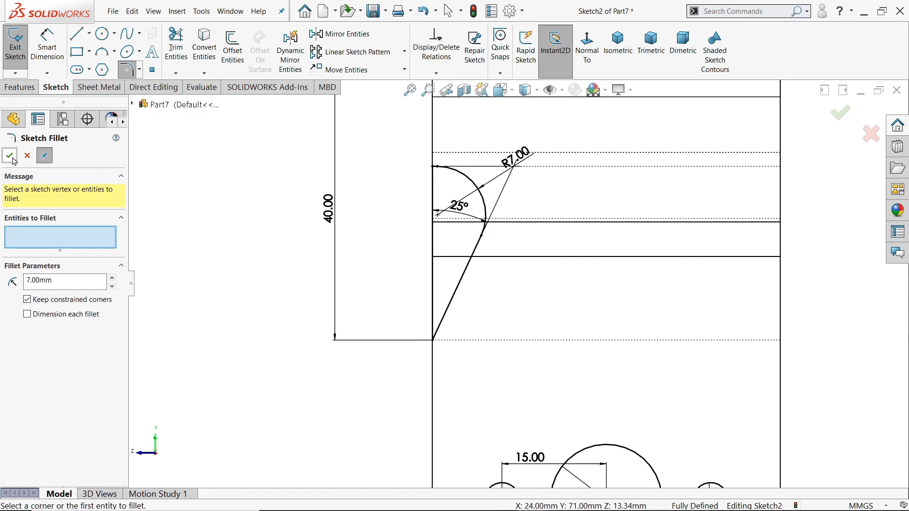
pyautogui.scroll(2, 514, 210)
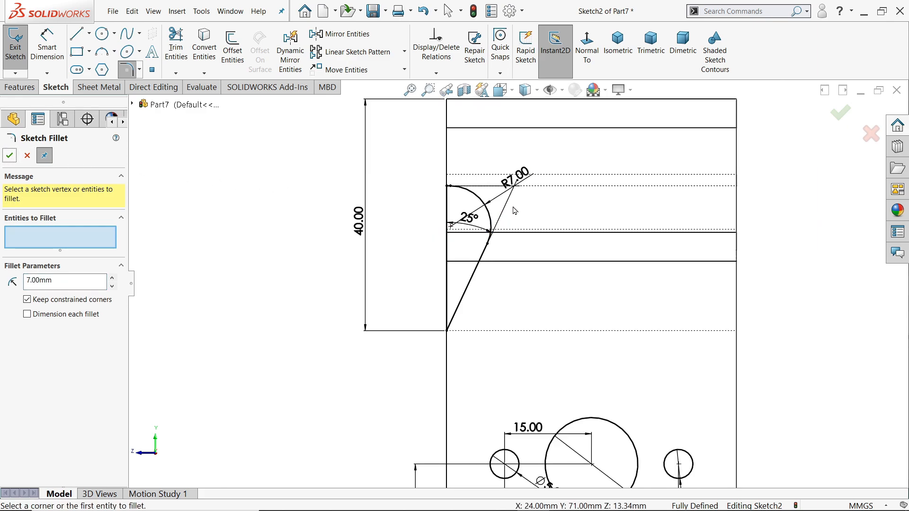
pyautogui.scroll(3, 514, 210)
pyautogui.scroll(-3, 535, 300)
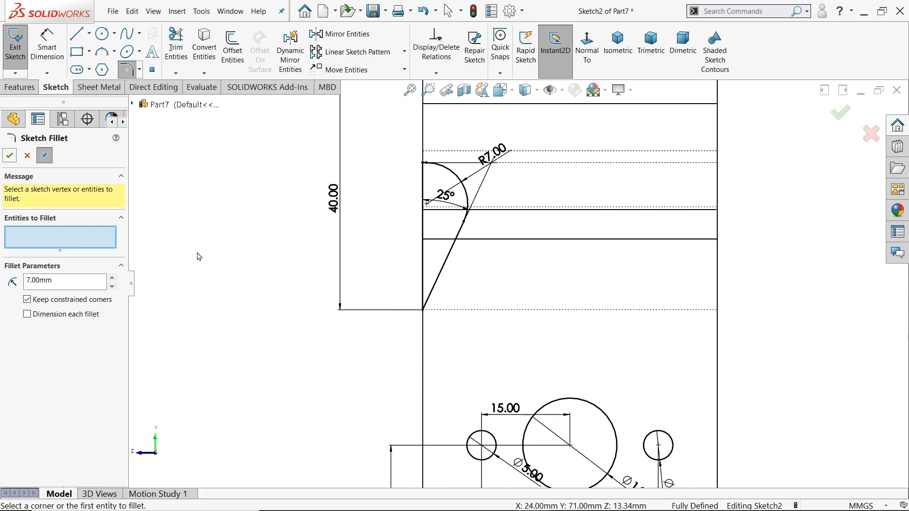
pyautogui.click(27, 158)
pyautogui.scroll(4, 516, 296)
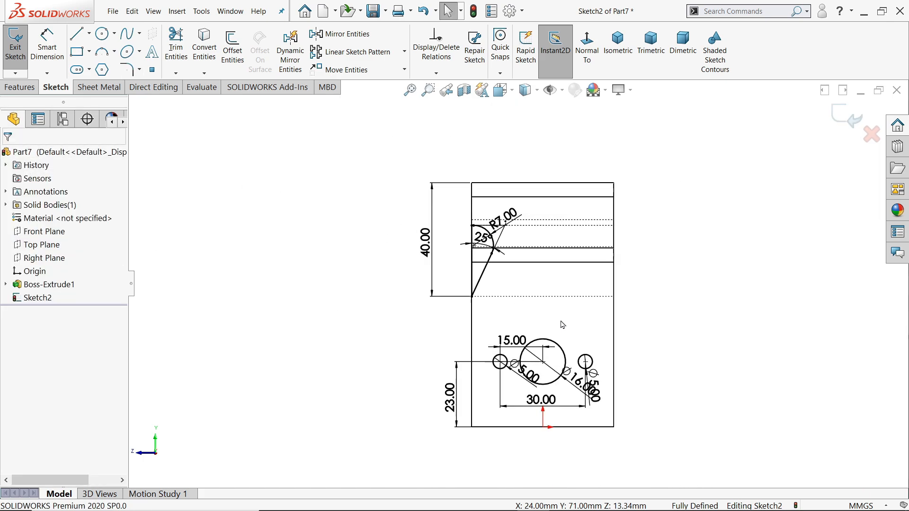
# Draw a vertical centerline from the 16 mm circle's centre to the block's top edge
pyautogui.scroll(-2, 562, 324)
pyautogui.click(90, 33)
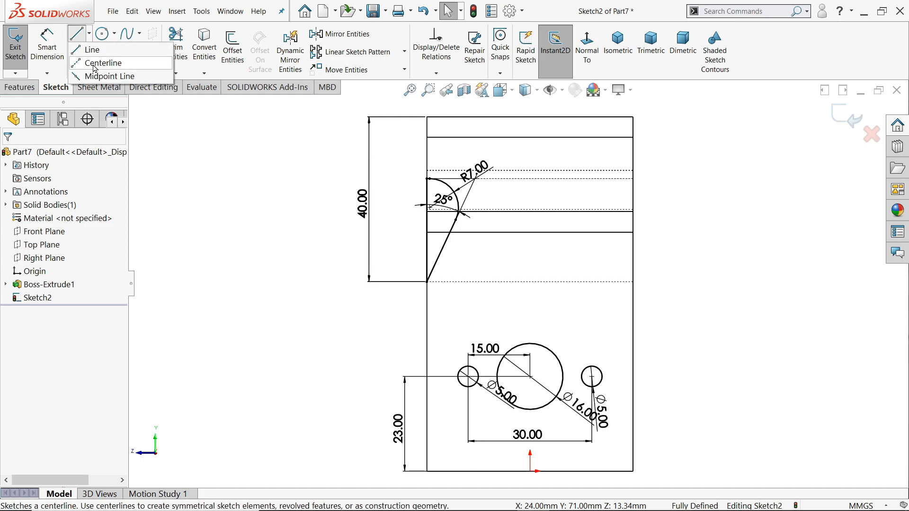
pyautogui.click(101, 61)
pyautogui.click(531, 377)
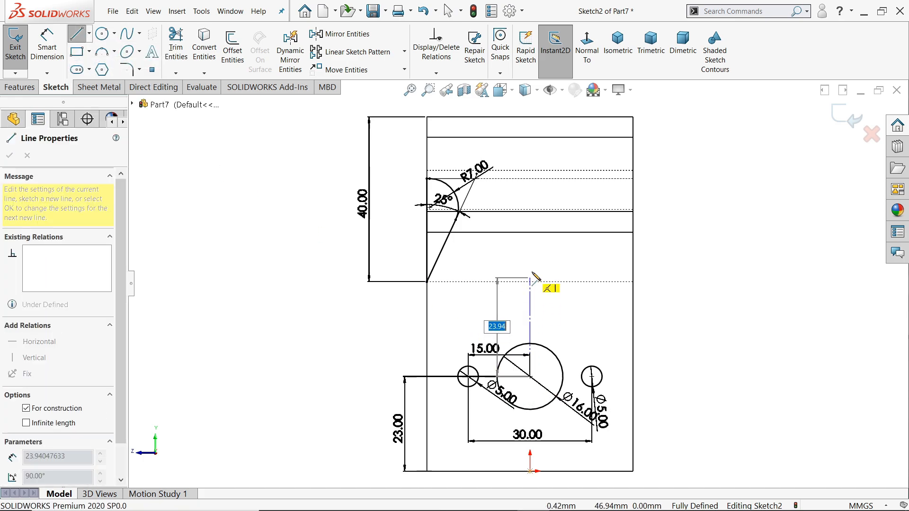
pyautogui.click(531, 116)
pyautogui.rightClick(690, 142)
pyautogui.click(713, 152)
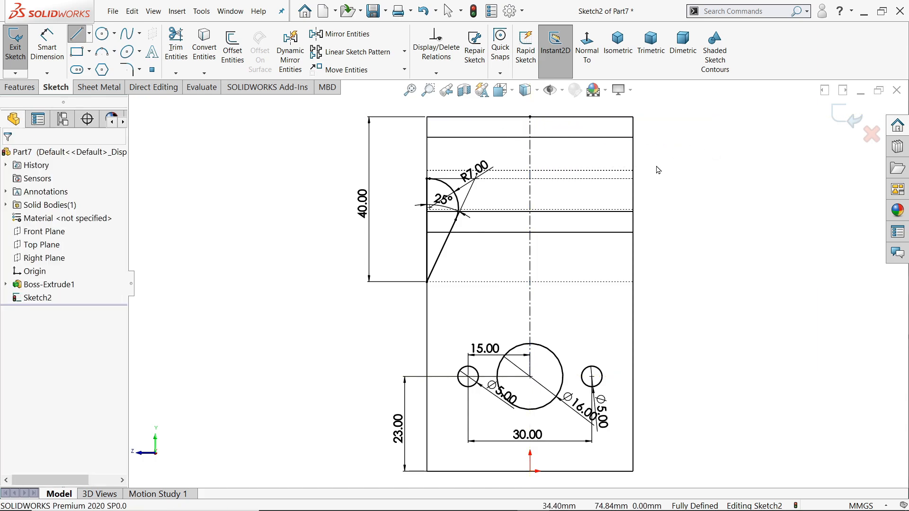
# Mirror the filleted triangle about the vertical centerline and set the display style to Shaded With Edges
pyautogui.moveTo(563, 120); pyautogui.dragTo(365, 308)
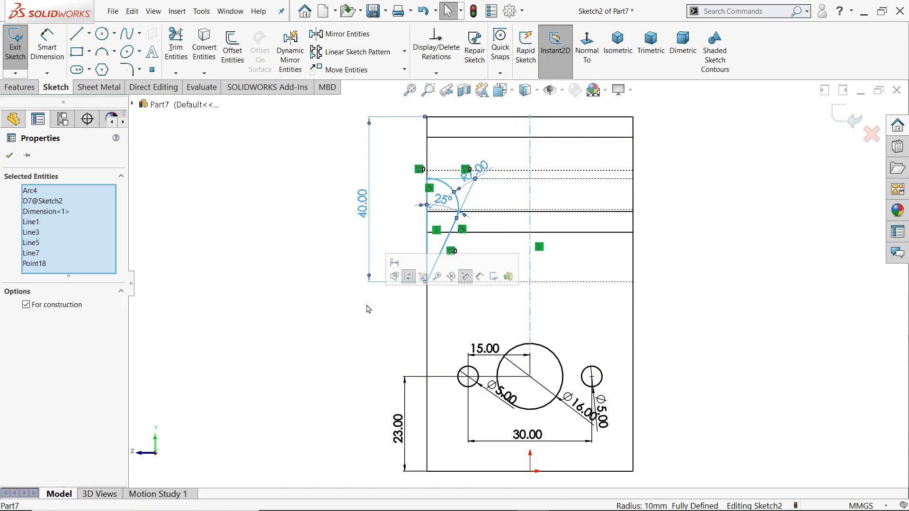
pyautogui.click(333, 38)
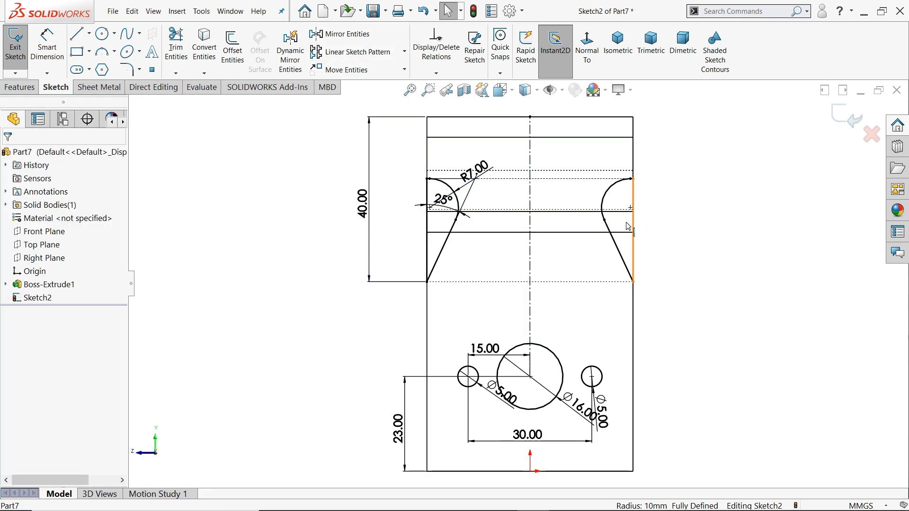
pyautogui.click(526, 90)
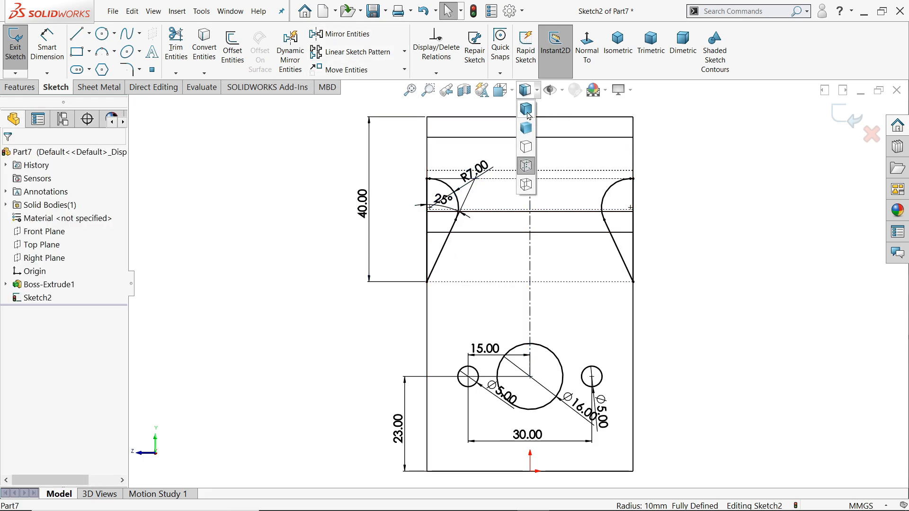
pyautogui.click(526, 110)
pyautogui.press('f')
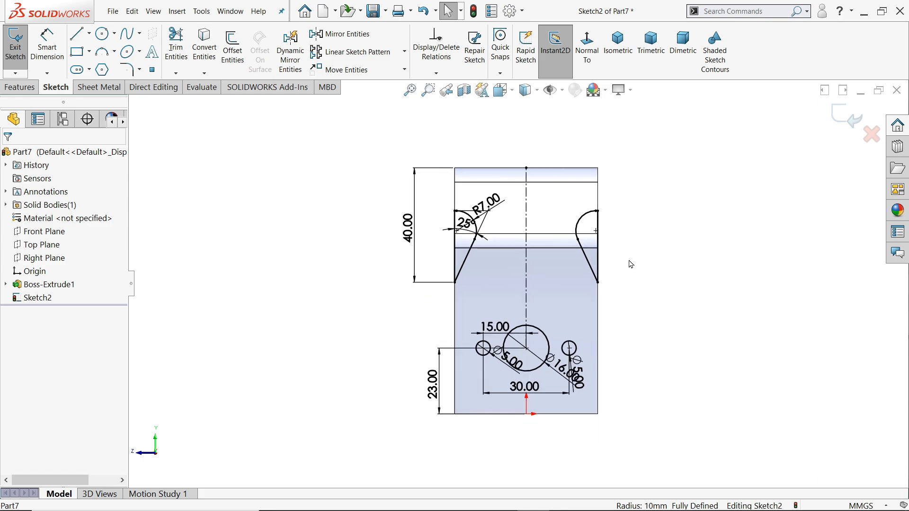
pyautogui.hotkey('ctrl', '7')
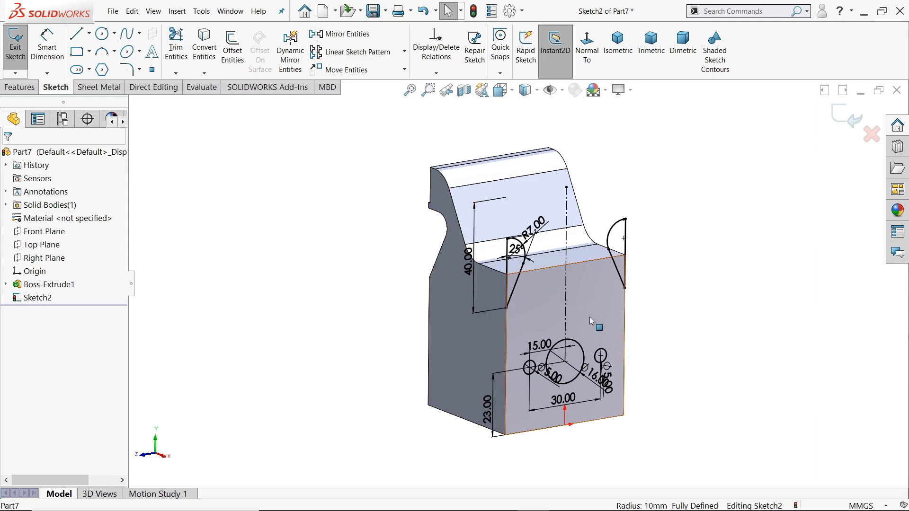
pyautogui.scroll(2, 587, 376)
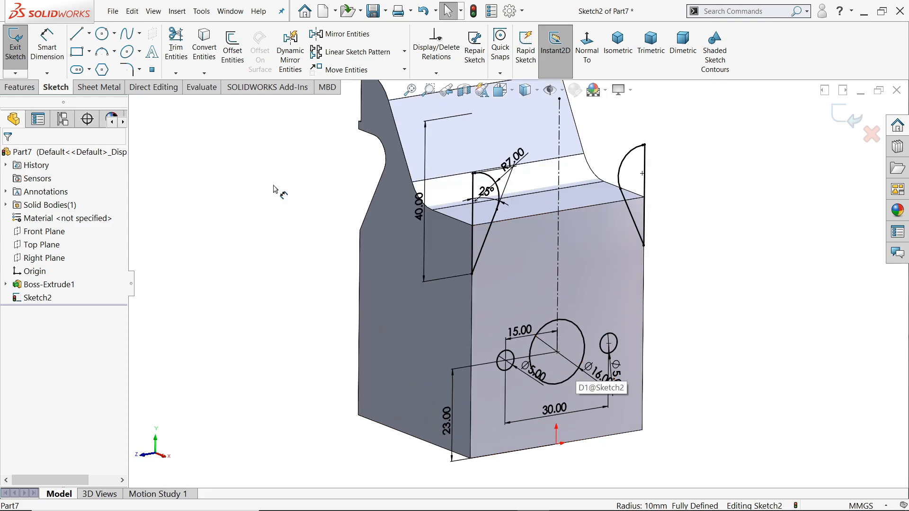
# Start an Extruded Cut from the sketch and select only the four regions of the two filleted side profiles as contours
pyautogui.click(12, 89)
pyautogui.click(182, 55)
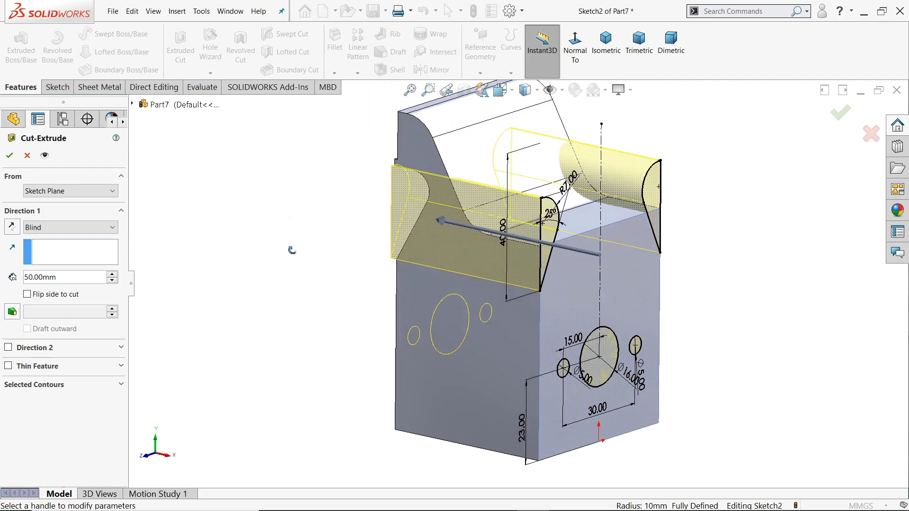
pyautogui.click(98, 387)
pyautogui.scroll(-5, 501, 261)
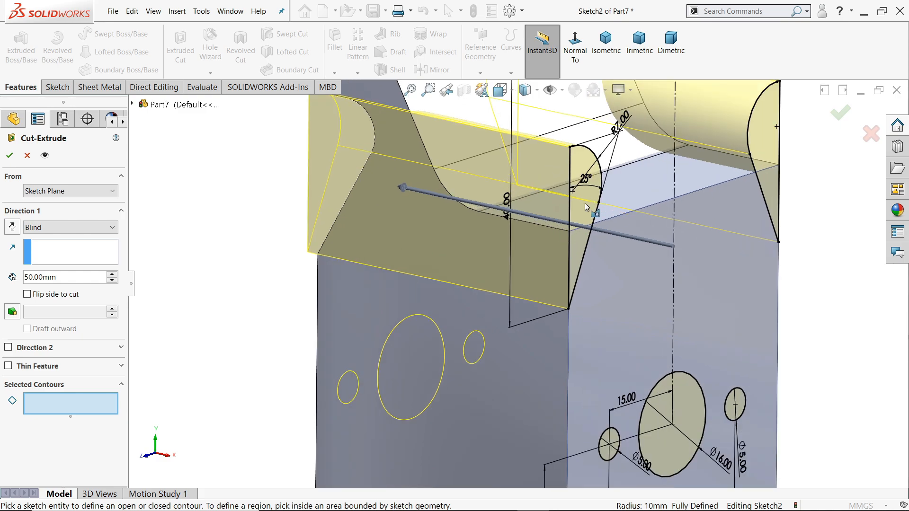
pyautogui.click(595, 212)
pyautogui.click(770, 152)
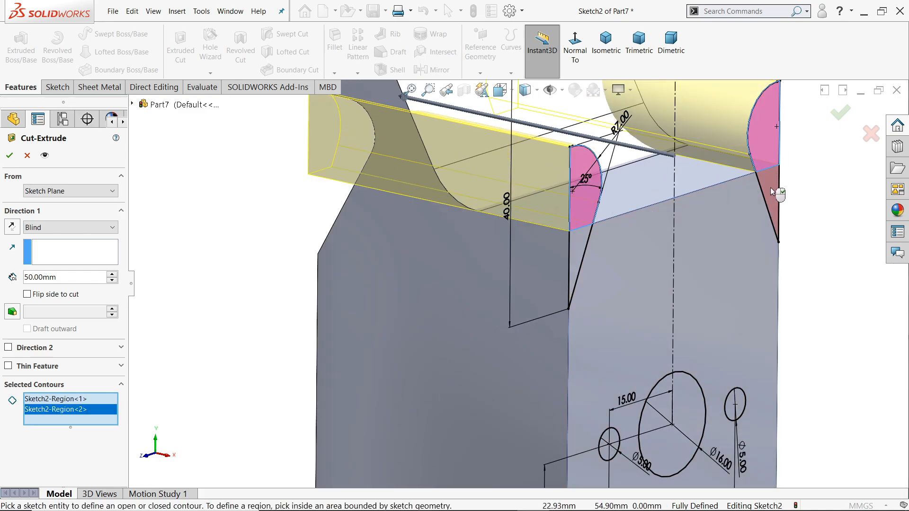
pyautogui.click(719, 175)
pyautogui.click(578, 252)
pyautogui.scroll(5, 587, 253)
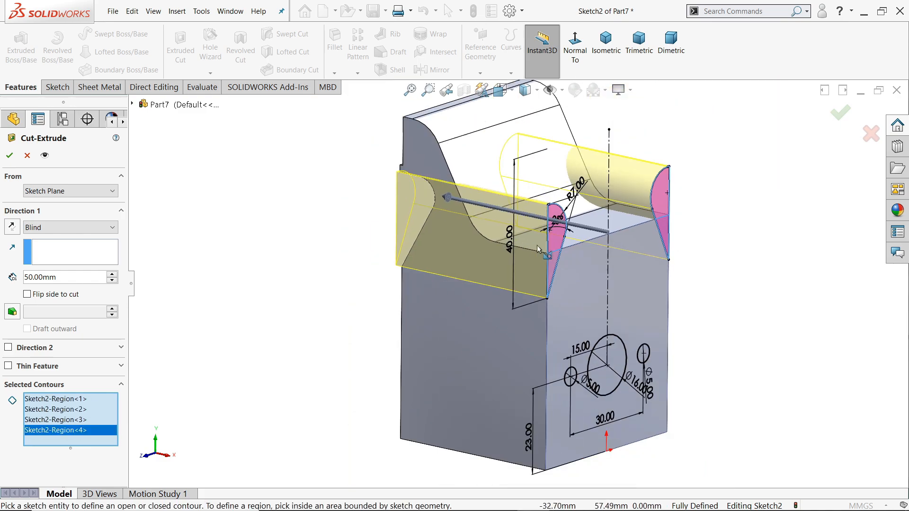
# Set the cut's end condition to Through All and accept the cut of both side profiles
pyautogui.click(39, 228)
pyautogui.click(43, 249)
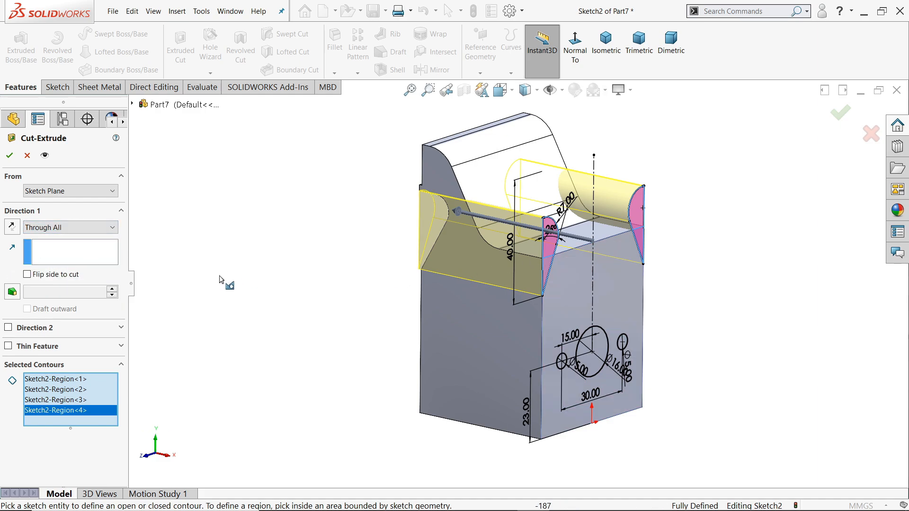
pyautogui.moveTo(227, 284)
pyautogui.mouseDown(button='middle')
pyautogui.moveTo(294, 265)
pyautogui.moveTo(287, 245)
pyautogui.moveTo(290, 256)
pyautogui.moveTo(286, 250)
pyautogui.moveTo(314, 261)
pyautogui.moveTo(248, 258)
pyautogui.moveTo(232, 276)
pyautogui.mouseUp(button='middle')
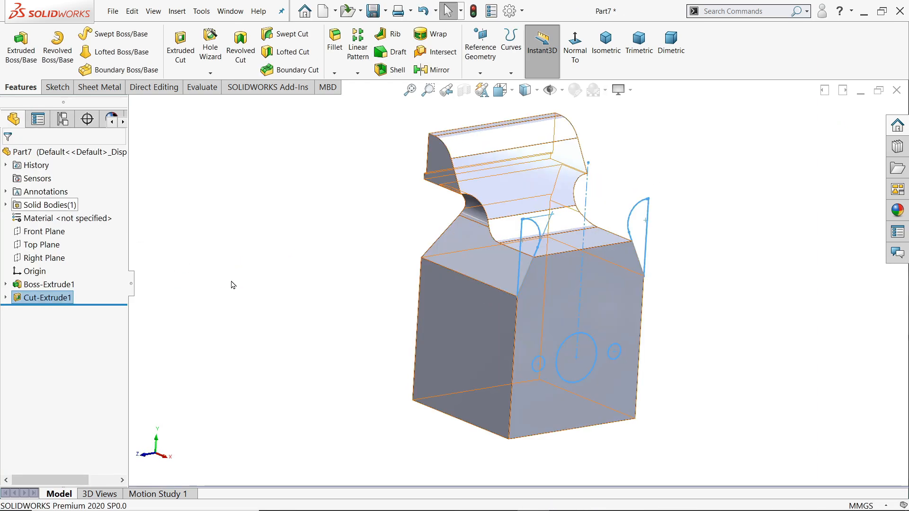
pyautogui.moveTo(404, 316)
pyautogui.mouseDown(button='middle')
pyautogui.moveTo(392, 296)
pyautogui.moveTo(392, 323)
pyautogui.mouseUp(button='middle')
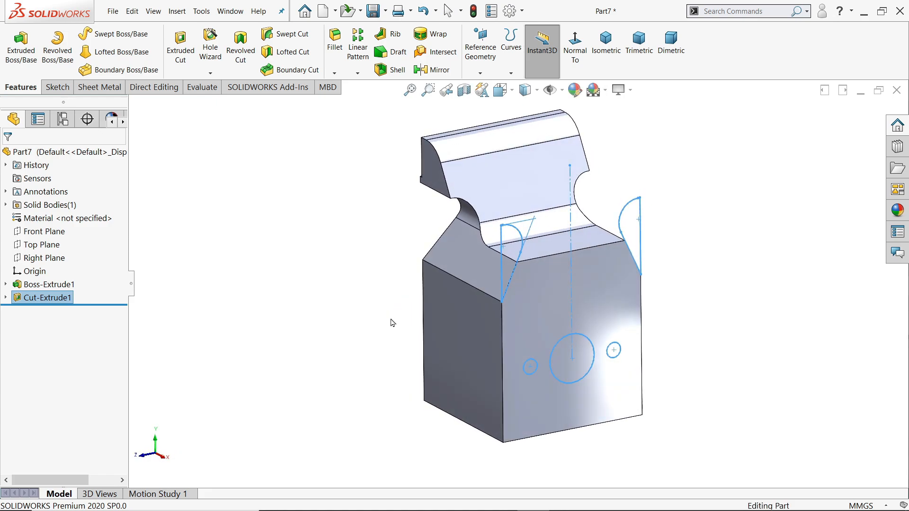
pyautogui.click(341, 309)
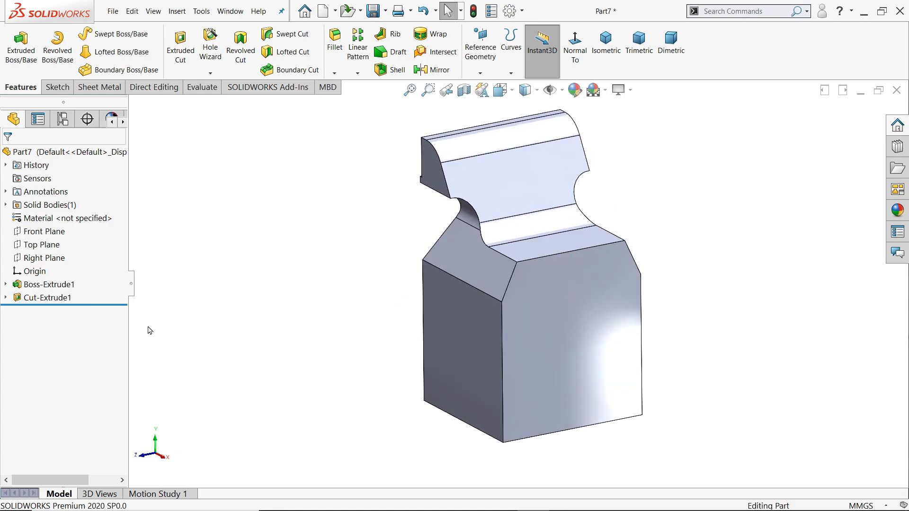
# Cut only the 16 mm circle from the end-face sketch as a Blind Extruded Cut 10 mm deep
pyautogui.click(6, 298)
pyautogui.click(39, 314)
pyautogui.click(181, 49)
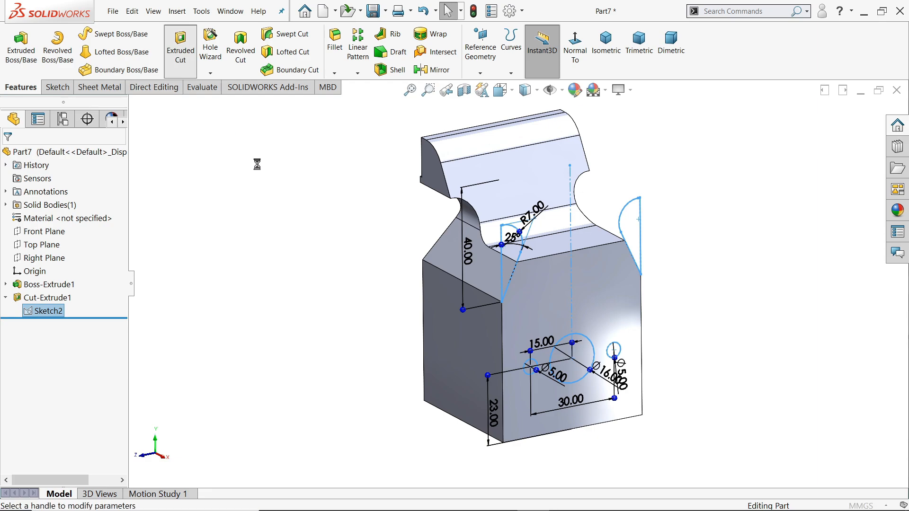
pyautogui.scroll(-2, 562, 376)
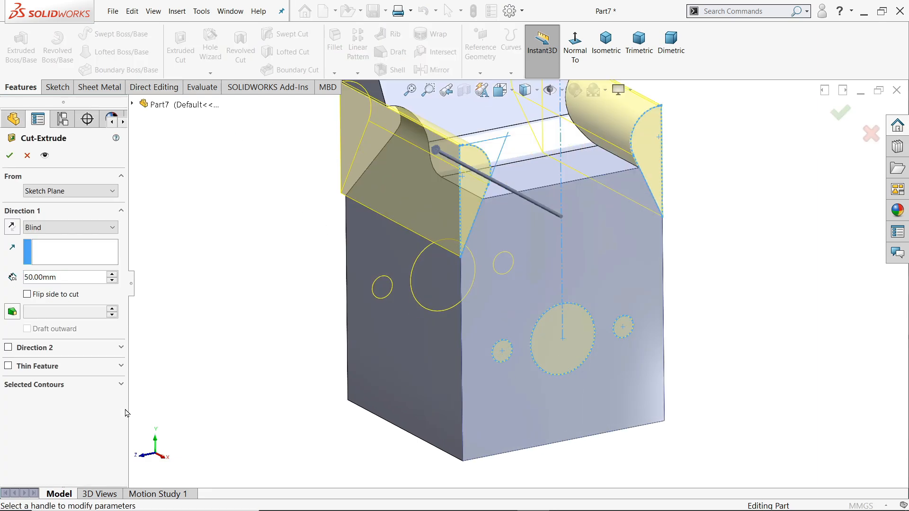
pyautogui.click(26, 388)
pyautogui.click(552, 355)
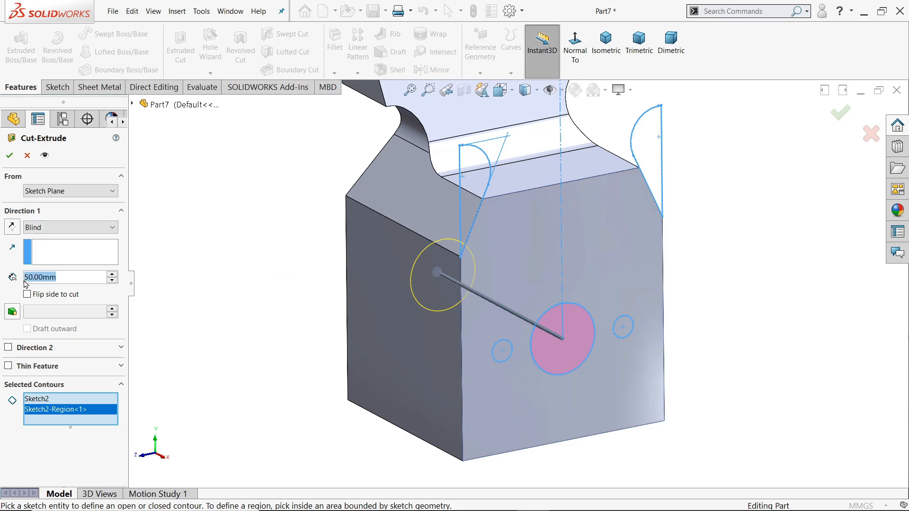
pyautogui.write('10')
pyautogui.press('Return')
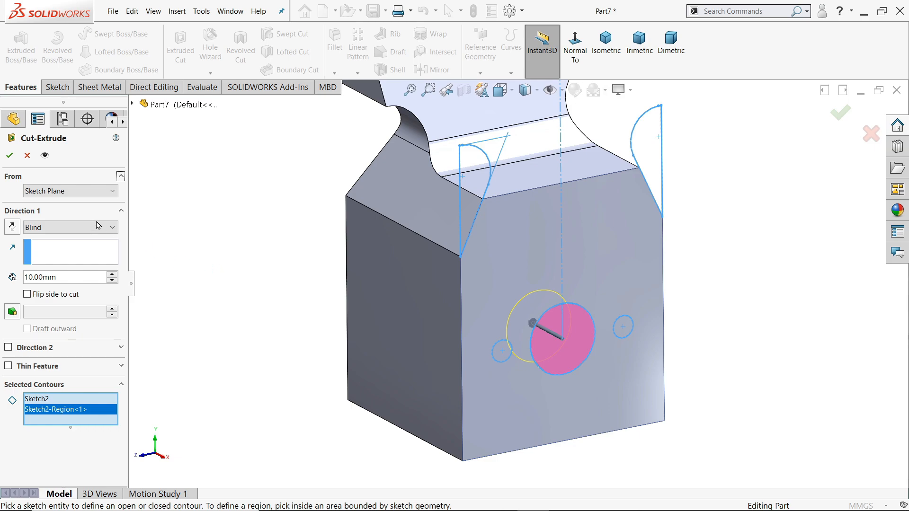
pyautogui.click(10, 156)
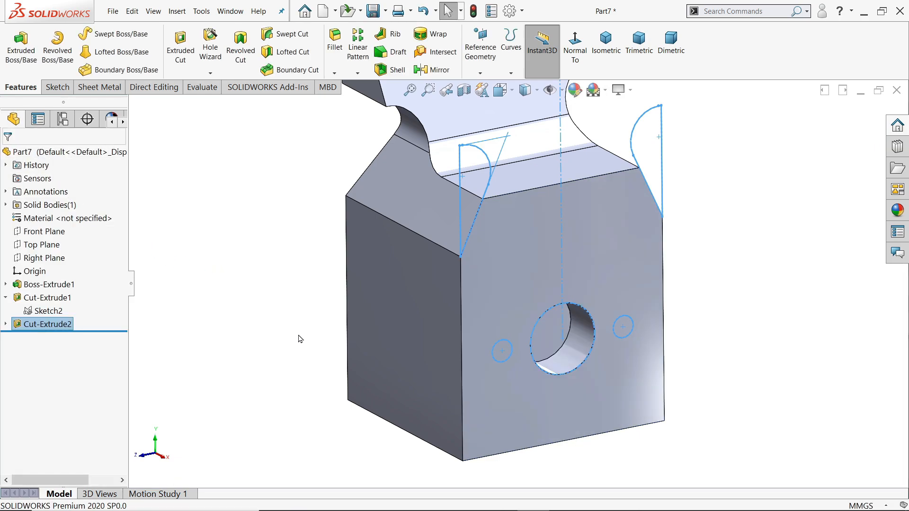
# Reuse the end-face sketch for an Extruded Cut of the two 5 mm circles, 5 mm deep
pyautogui.click(43, 311)
pyautogui.click(181, 48)
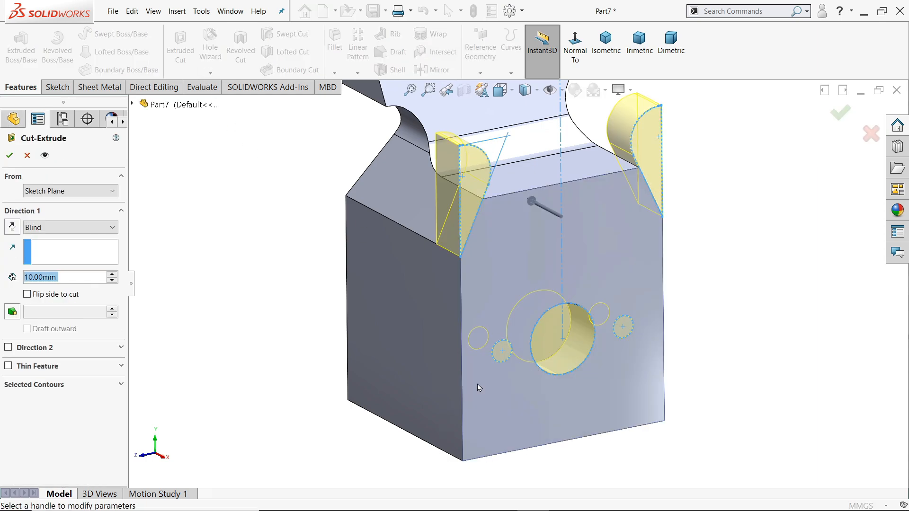
pyautogui.click(68, 393)
pyautogui.scroll(-3, 515, 363)
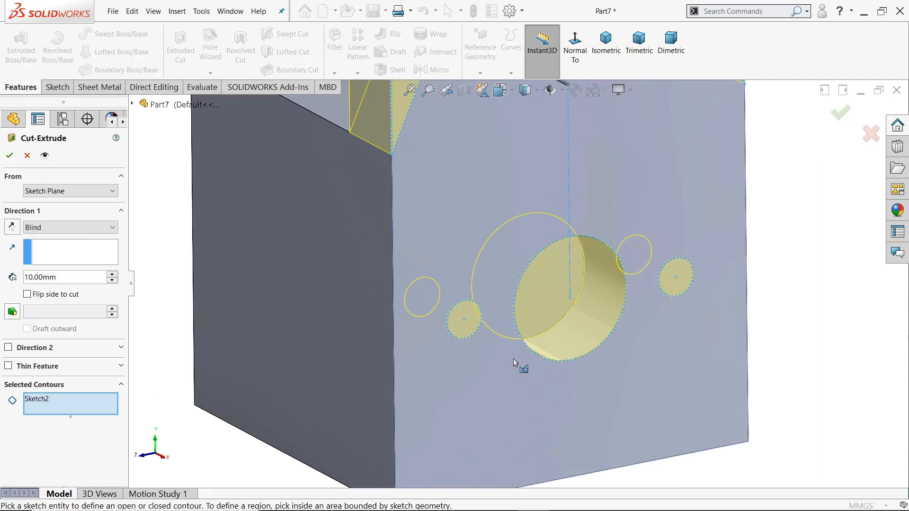
pyautogui.click(469, 333)
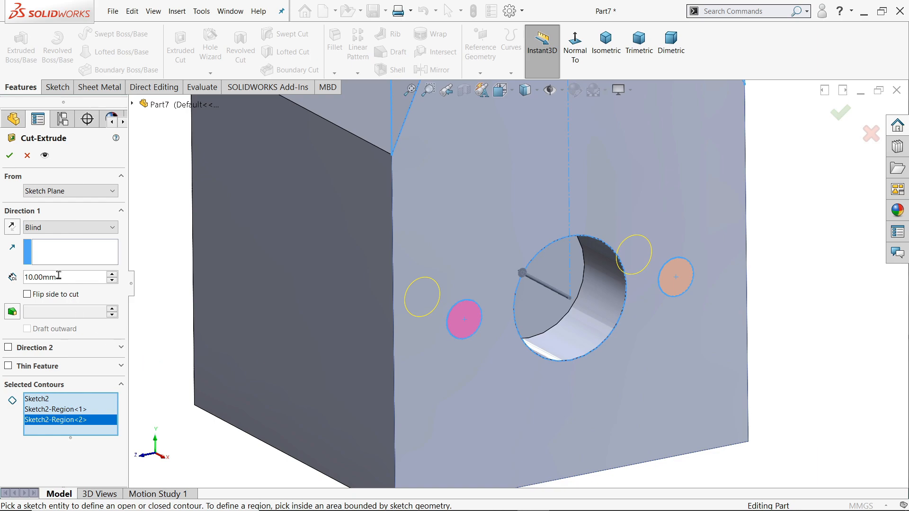
pyautogui.write('5')
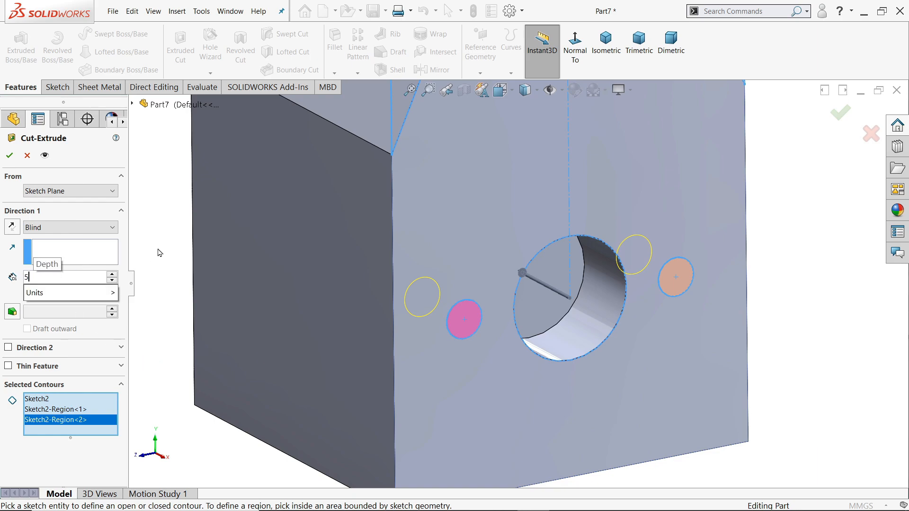
pyautogui.press('Return')
pyautogui.click(9, 157)
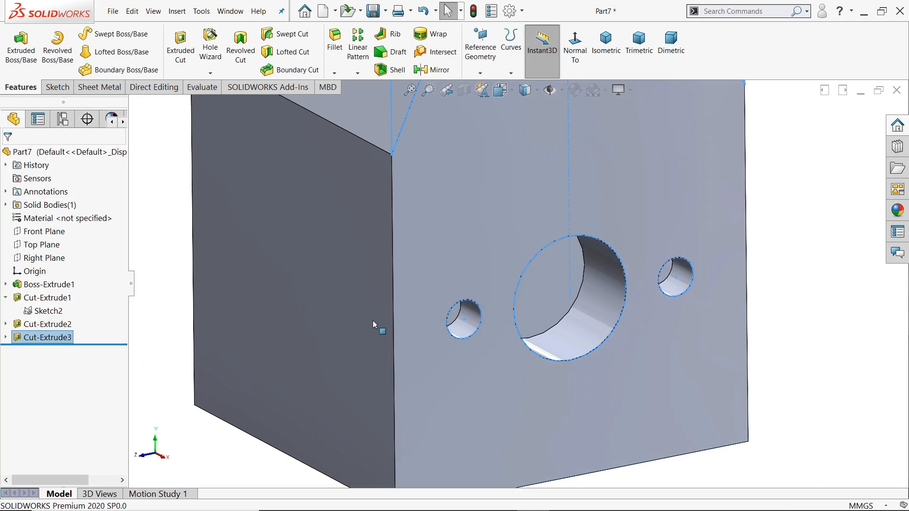
# Check the Sliding Jaw drawing in Photos for the jaw head's hole dimensions and start a sketch on the head's flat vertical face
pyautogui.press('f')
pyautogui.scroll(-1, 511, 208)
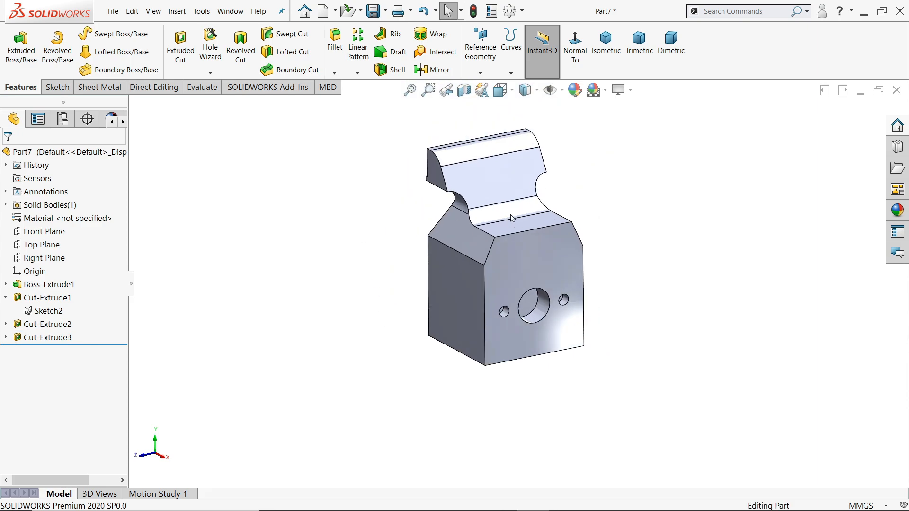
pyautogui.hotkey('alt', 'Tab')
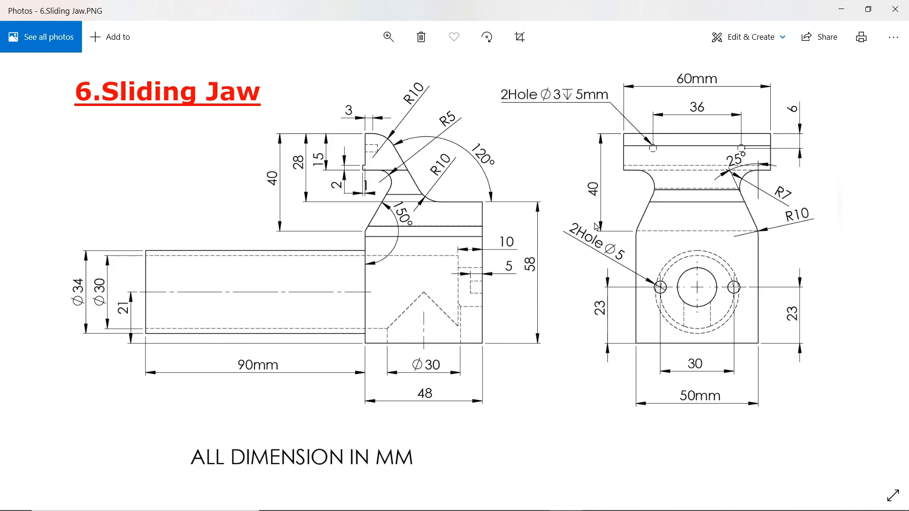
pyautogui.click(841, 10)
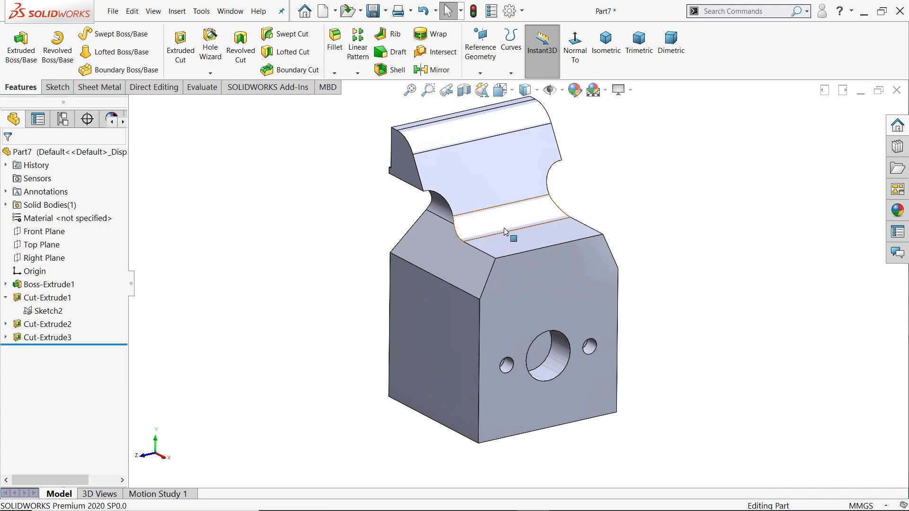
pyautogui.moveTo(505, 232); pyautogui.dragTo(629, 268, button='middle')
pyautogui.click(521, 180)
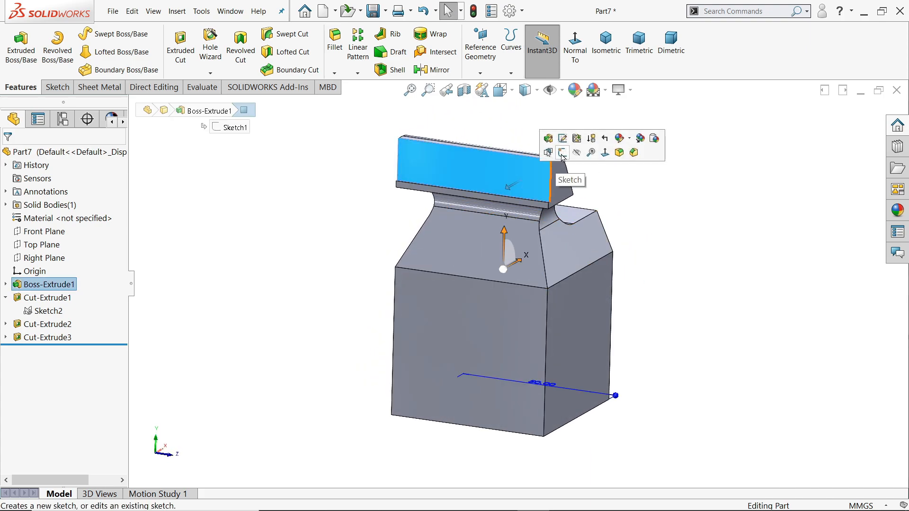
pyautogui.click(563, 152)
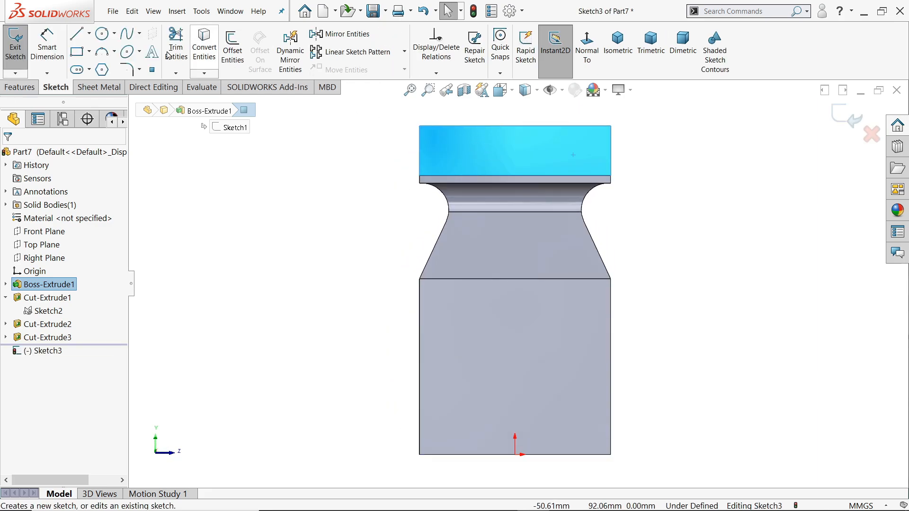
# Sketch a 3 mm diameter circle on one half of the jaw head's face
pyautogui.click(101, 34)
pyautogui.scroll(-3, 544, 148)
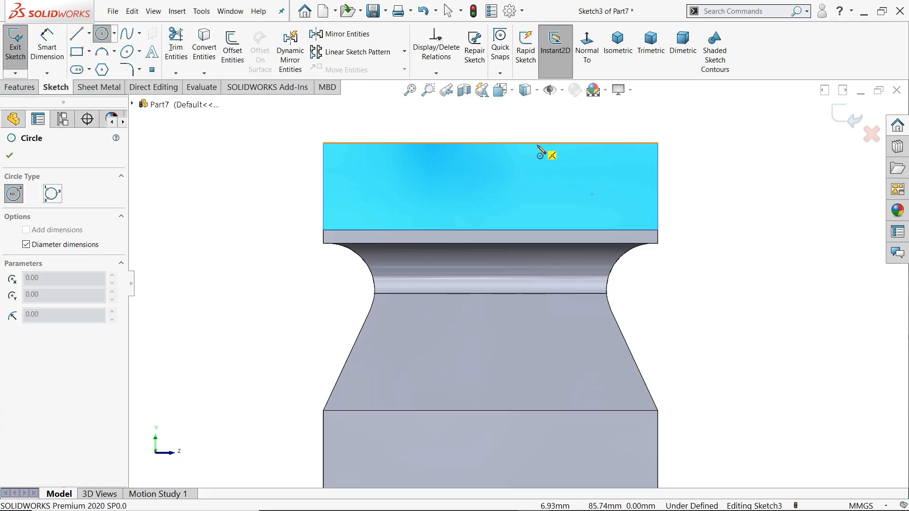
pyautogui.click(396, 182)
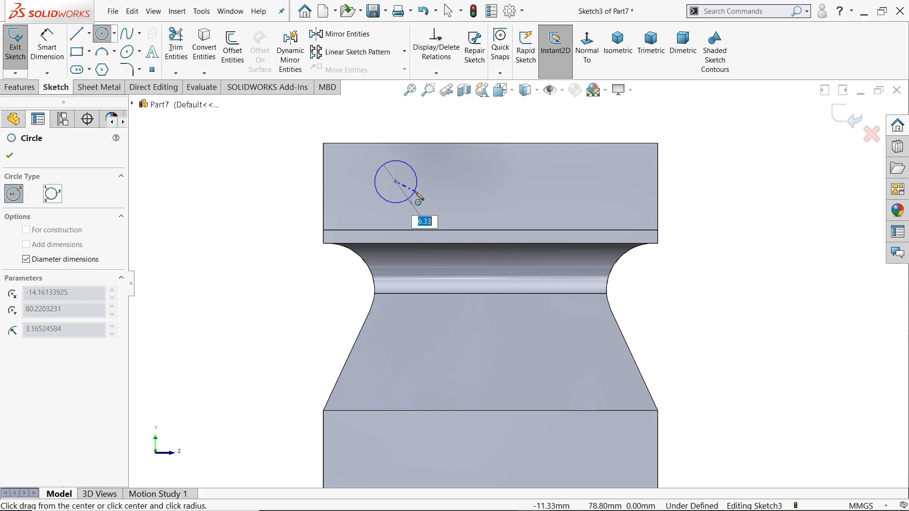
pyautogui.write('3')
pyautogui.press('Return')
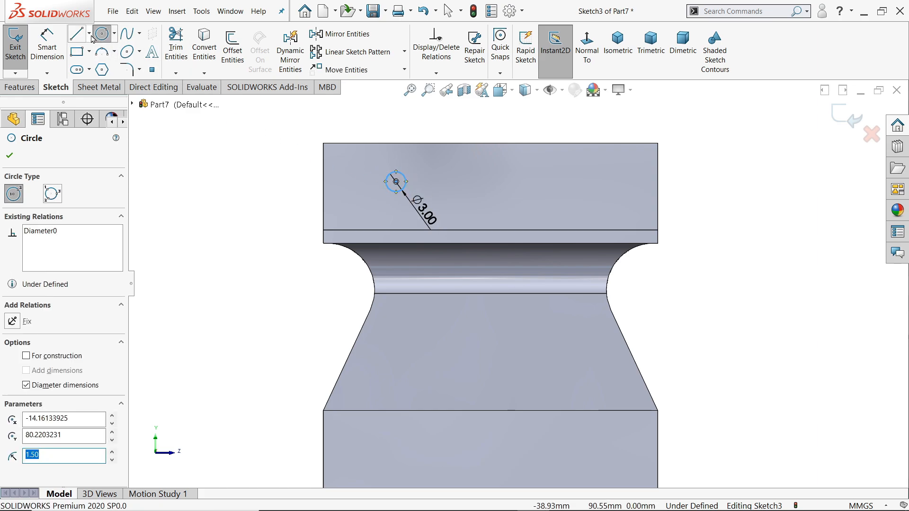
# Draw a vertical centerline through the middle of the head's face and mirror the 3 mm circle about it
pyautogui.click(88, 34)
pyautogui.click(96, 64)
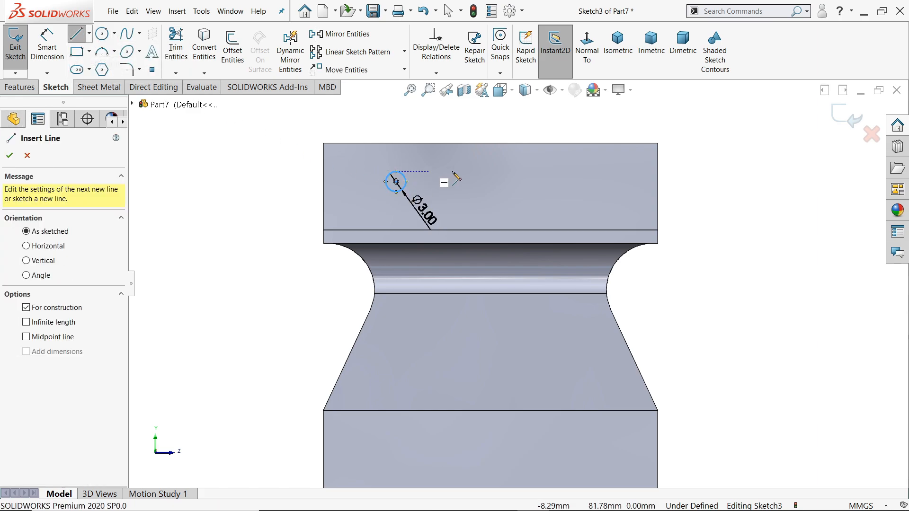
pyautogui.click(490, 143)
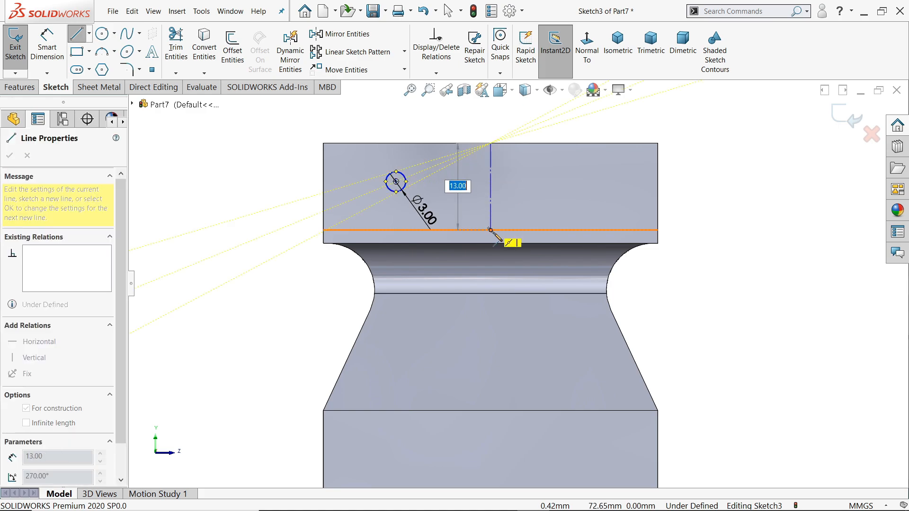
pyautogui.click(497, 231)
pyautogui.rightClick(517, 213)
pyautogui.click(535, 215)
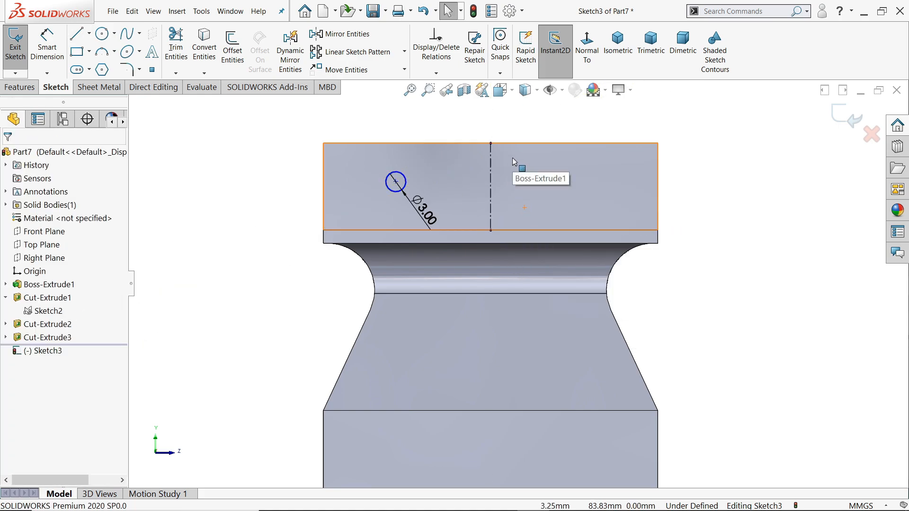
pyautogui.moveTo(513, 154); pyautogui.dragTo(371, 218)
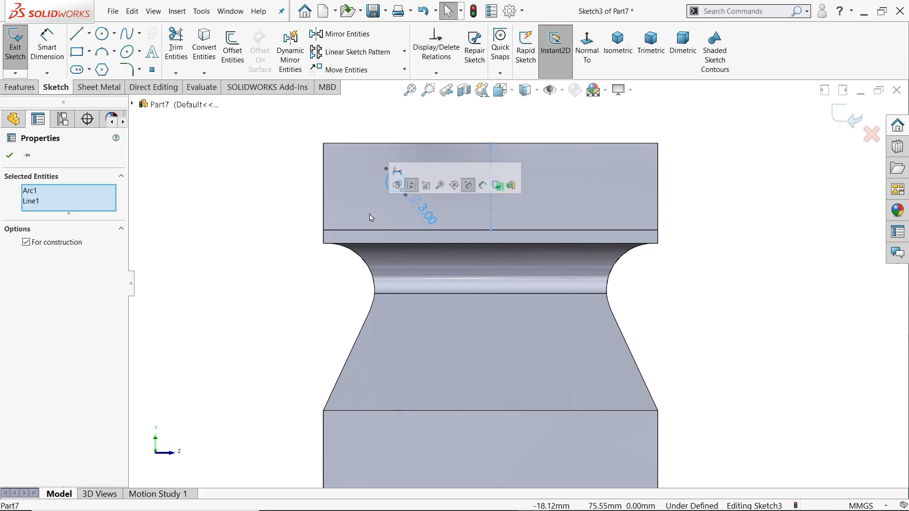
pyautogui.click(364, 36)
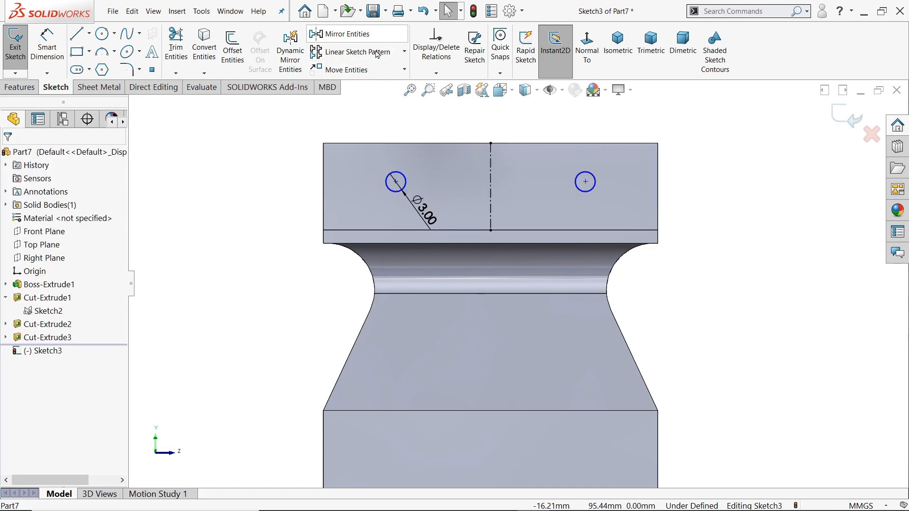
# Dimension the horizontal spacing between the two 3 mm circles as 36 mm
pyautogui.click(47, 45)
pyautogui.click(404, 183)
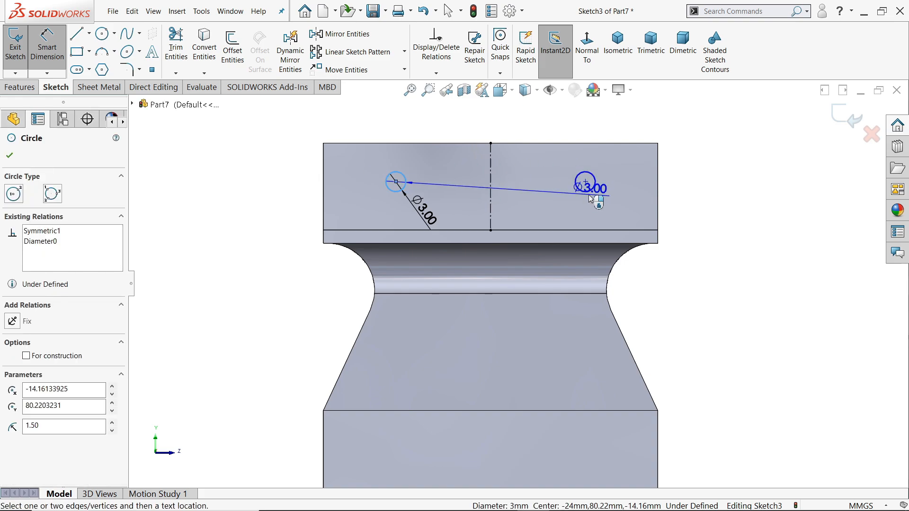
pyautogui.click(592, 190)
pyautogui.click(486, 130)
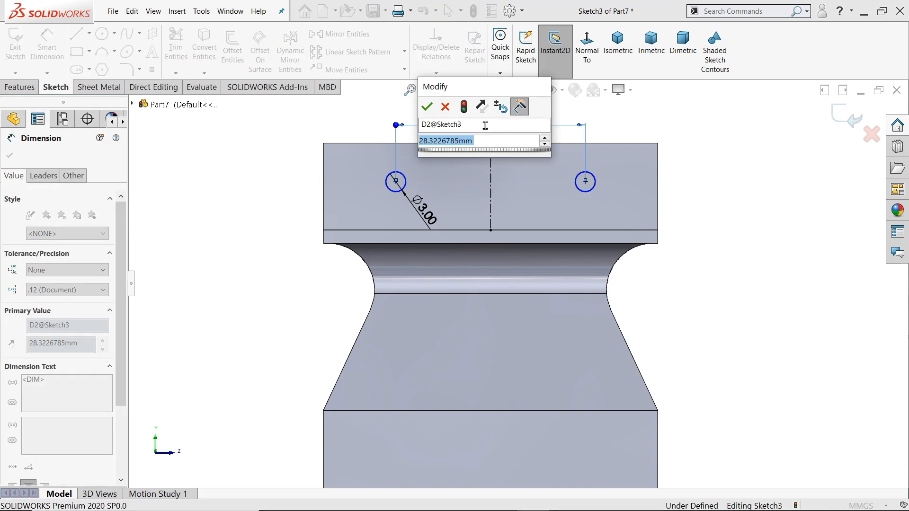
pyautogui.press('Return')
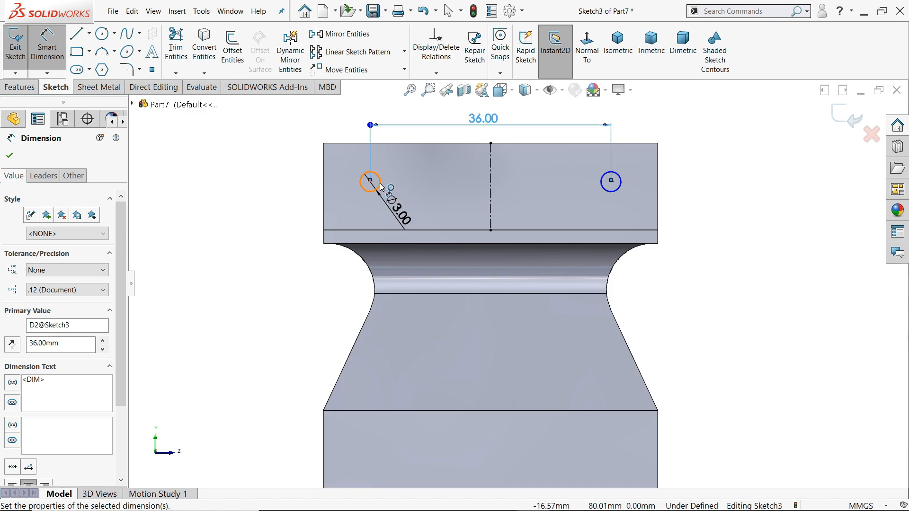
# Dimension the 3 mm circle's centre 6 mm below the top edge of the jaw head
pyautogui.click(381, 186)
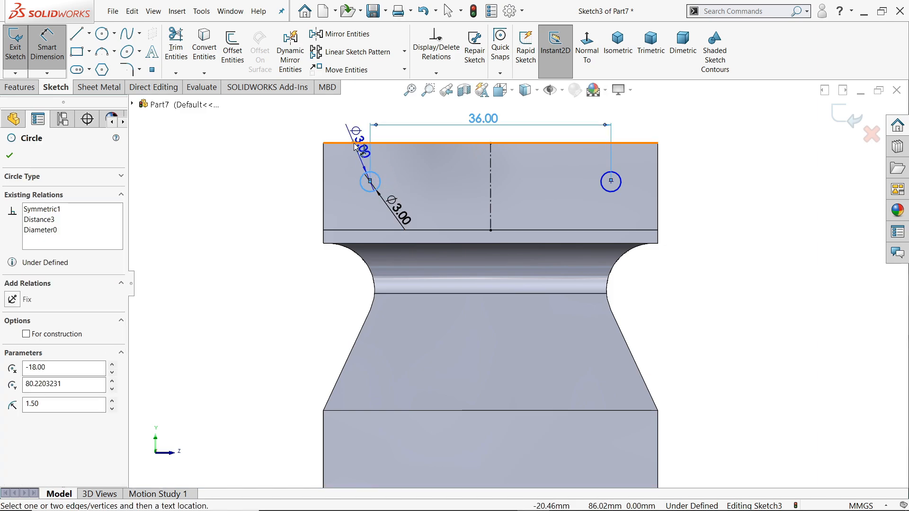
pyautogui.click(350, 143)
pyautogui.click(301, 166)
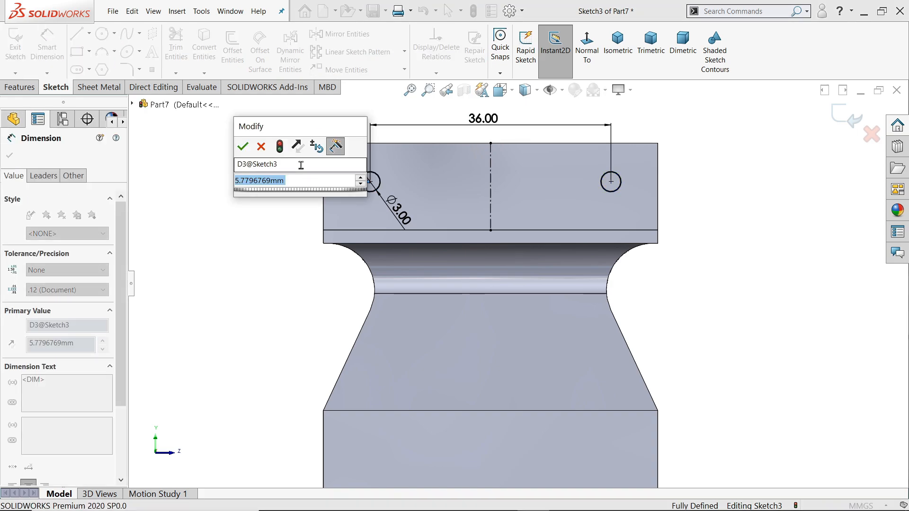
pyautogui.write('6')
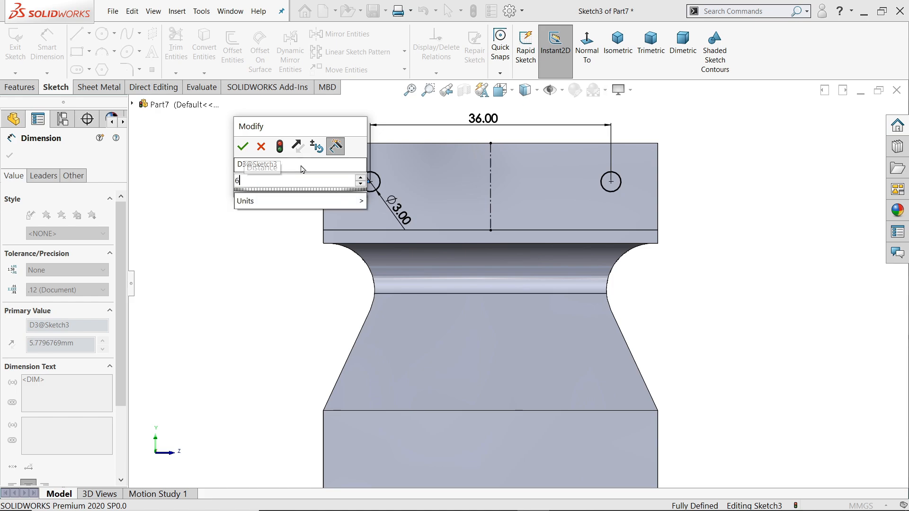
pyautogui.press('Return')
pyautogui.click(11, 157)
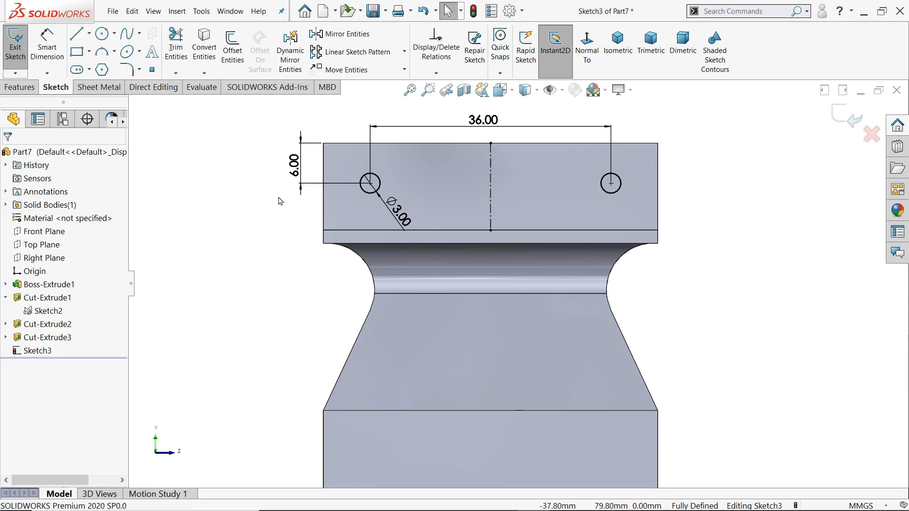
# Cut the two 3 mm circles into the jaw head with a blind extruded cut 5 mm deep
pyautogui.scroll(2, 495, 201)
pyautogui.scroll(-1, 492, 214)
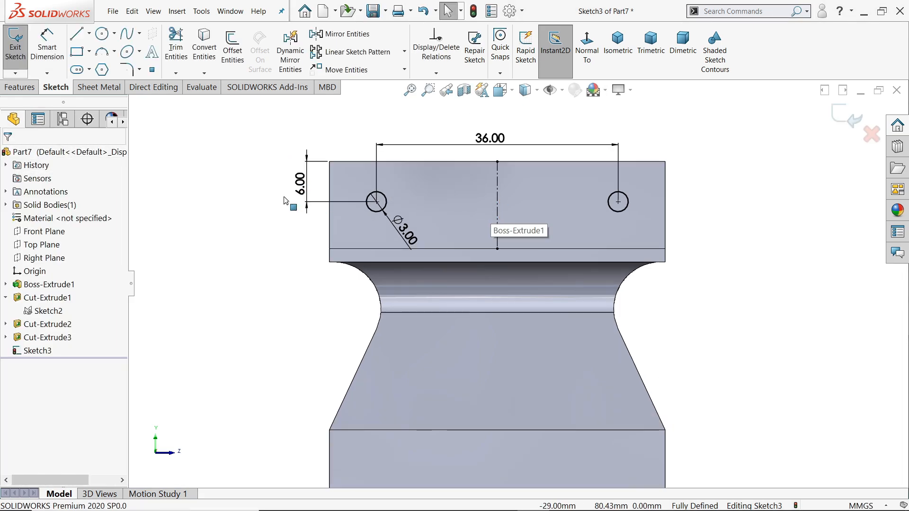
pyautogui.click(21, 88)
pyautogui.click(246, 59)
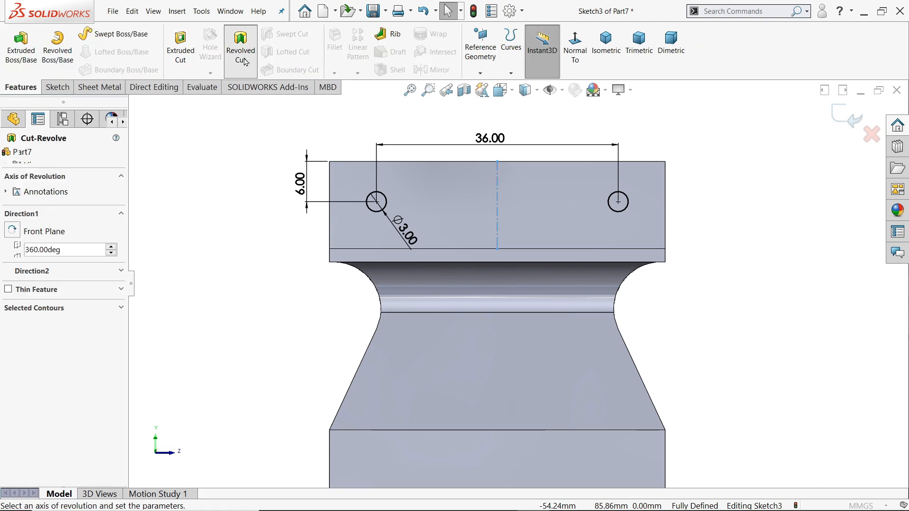
pyautogui.click(28, 158)
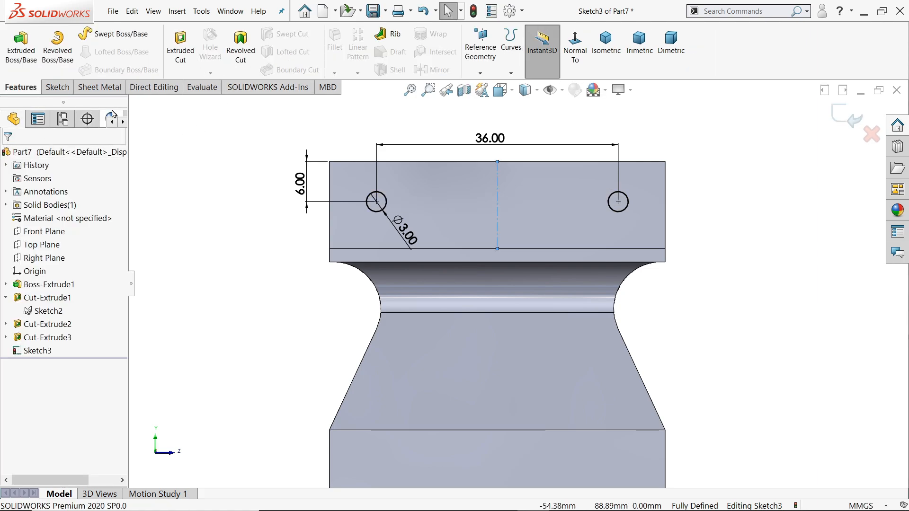
pyautogui.click(180, 50)
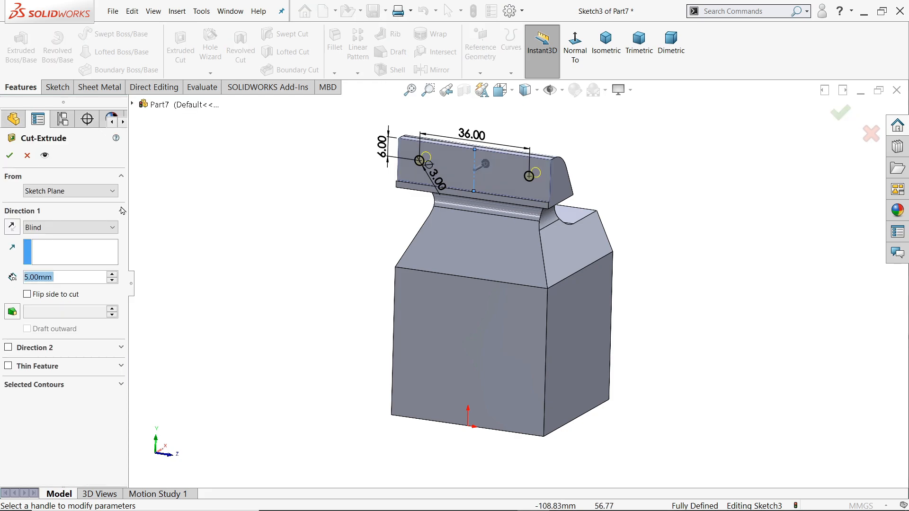
pyautogui.click(66, 227)
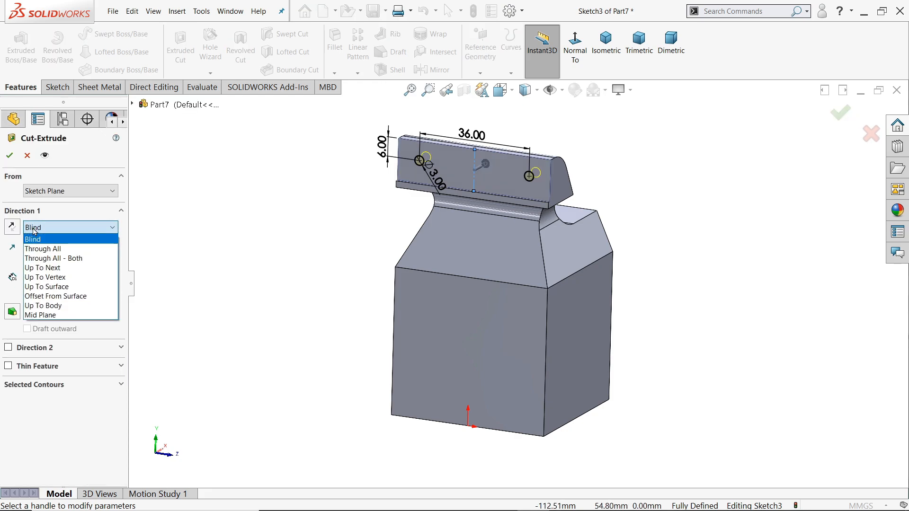
pyautogui.click(48, 237)
pyautogui.click(9, 156)
pyautogui.hotkey('ctrl', '7')
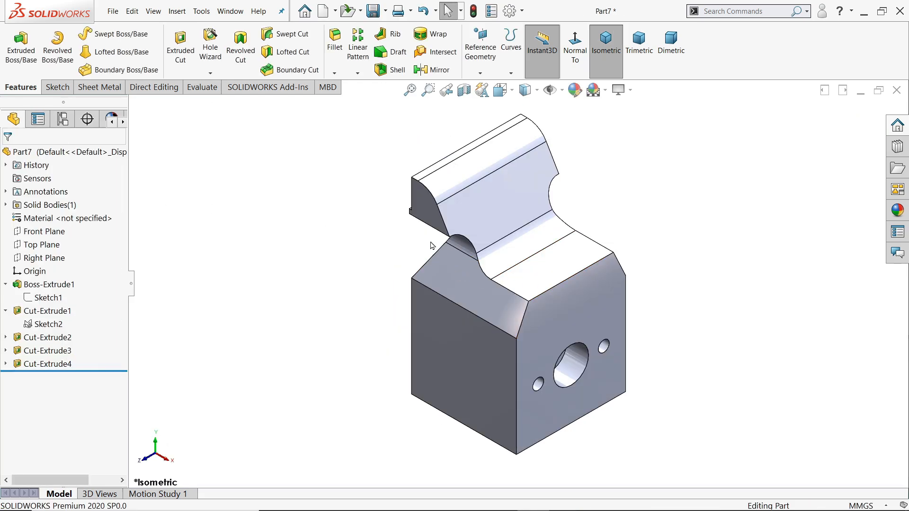
# Start a sketch on the jaw head's side end face and convert the face outline into sketch entities
pyautogui.click(418, 200)
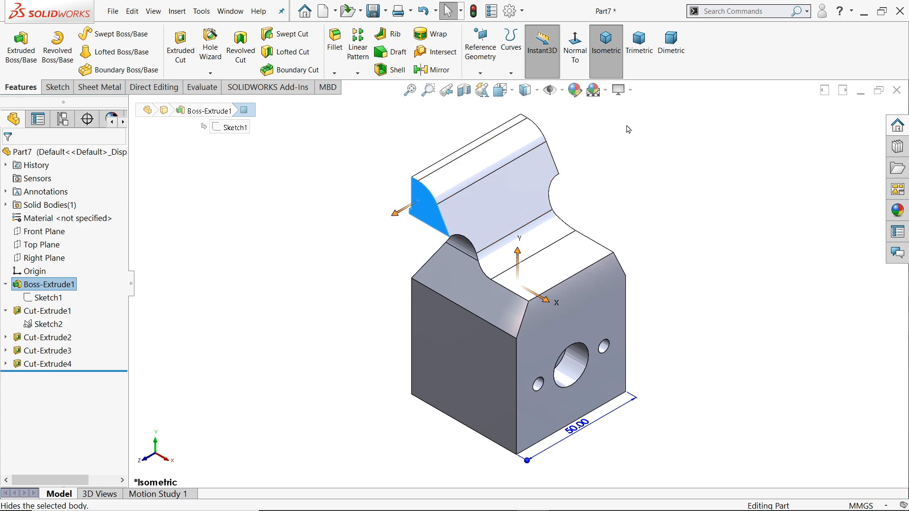
pyautogui.scroll(-3, 402, 218)
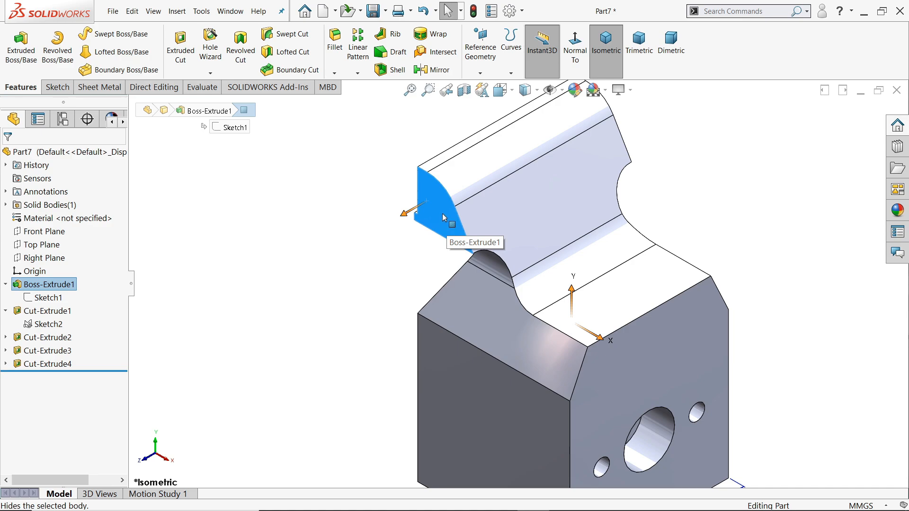
pyautogui.click(58, 87)
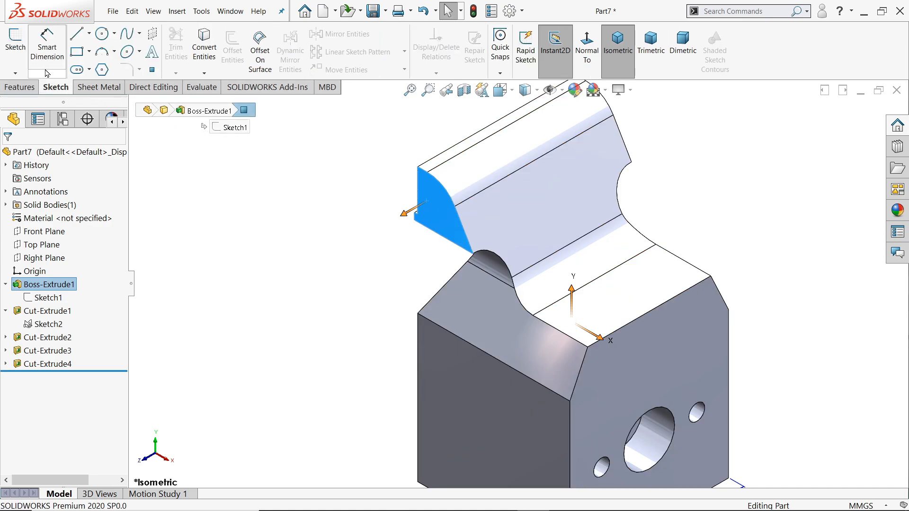
pyautogui.click(15, 46)
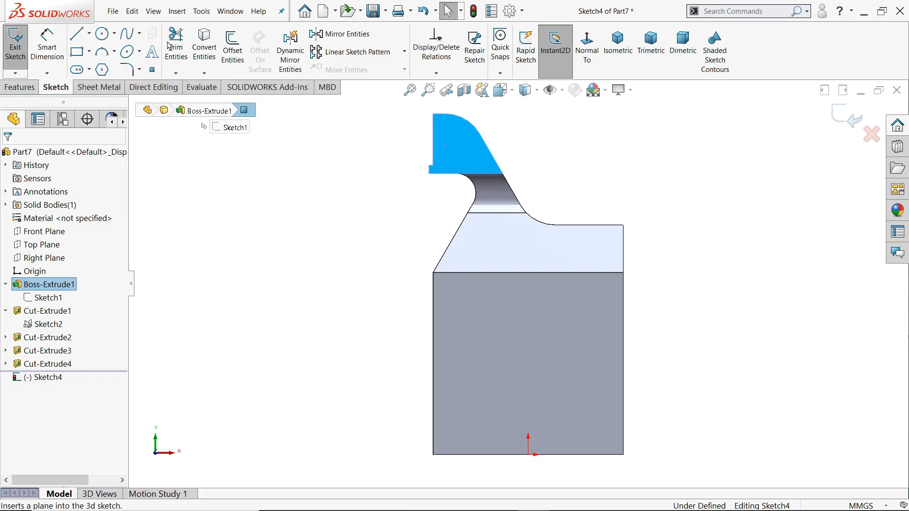
pyautogui.click(210, 55)
pyautogui.scroll(-2, 468, 122)
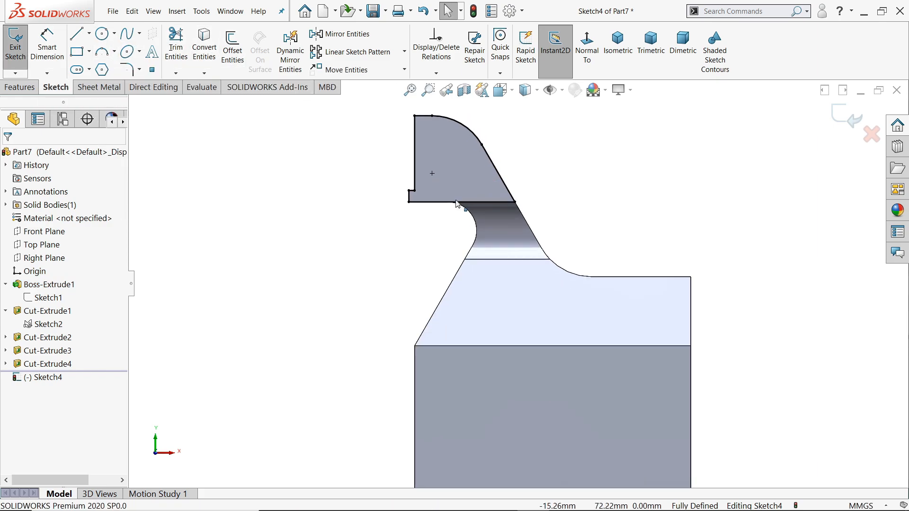
# Extrude the converted head outline outward 5 mm, merging it with the body
pyautogui.click(19, 87)
pyautogui.click(21, 47)
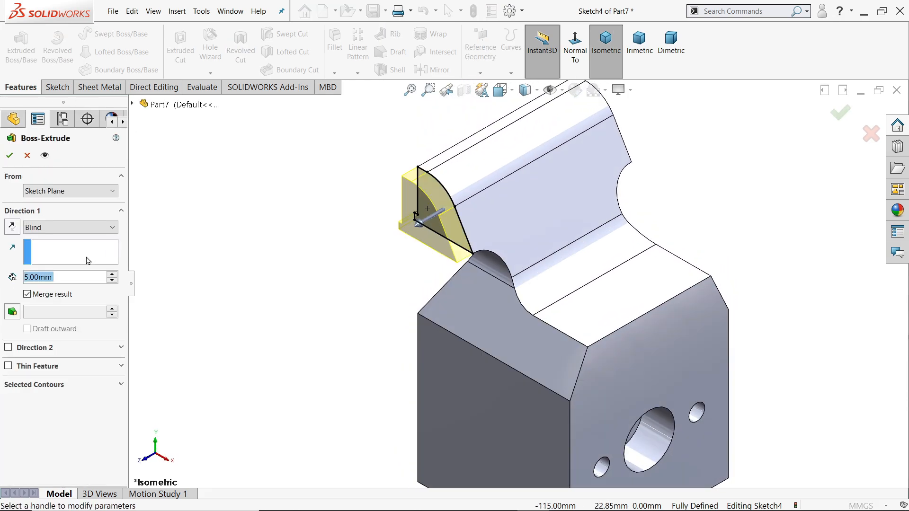
pyautogui.click(9, 156)
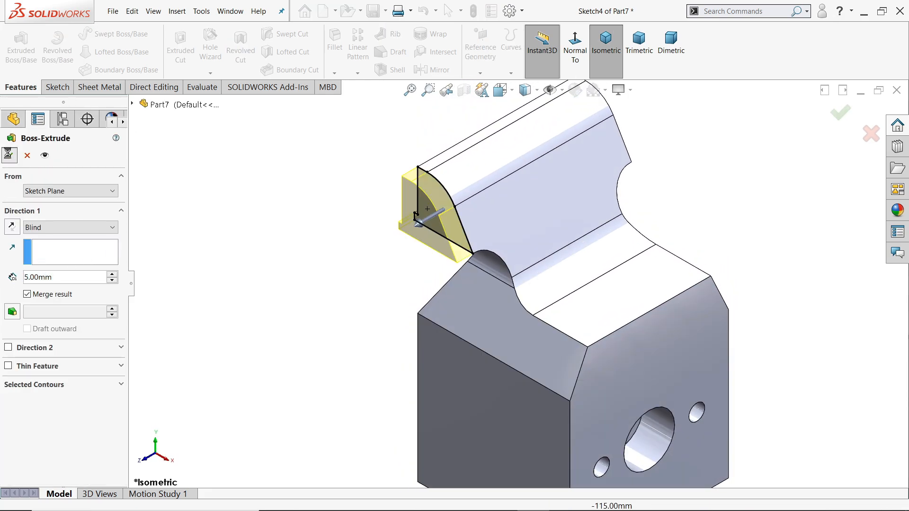
pyautogui.click(323, 229)
# Start a boss extrude reusing the same head outline sketch, with the opposite end face of the jaw head as its starting face
pyautogui.moveTo(367, 235)
pyautogui.mouseDown(button='middle')
pyautogui.moveTo(286, 223)
pyautogui.moveTo(350, 244)
pyautogui.mouseUp(button='middle')
pyautogui.click(5, 378)
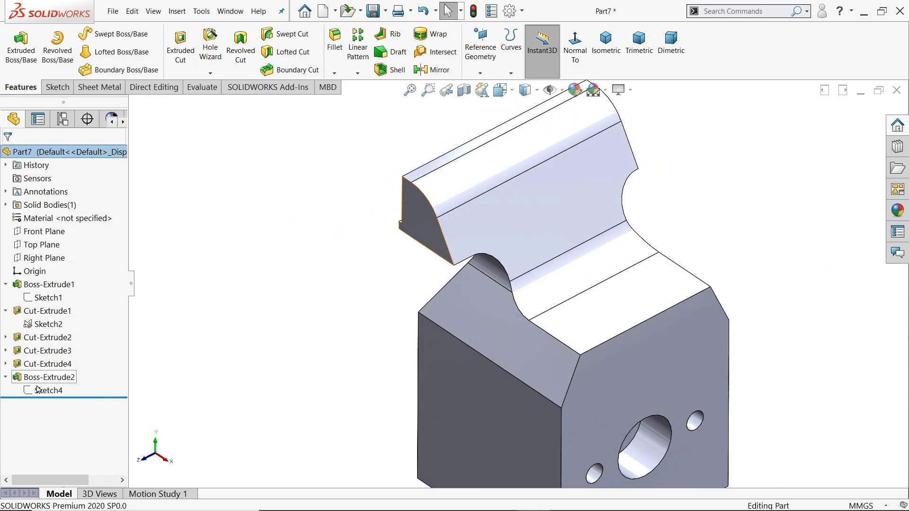
pyautogui.click(38, 390)
pyautogui.click(44, 357)
pyautogui.click(30, 65)
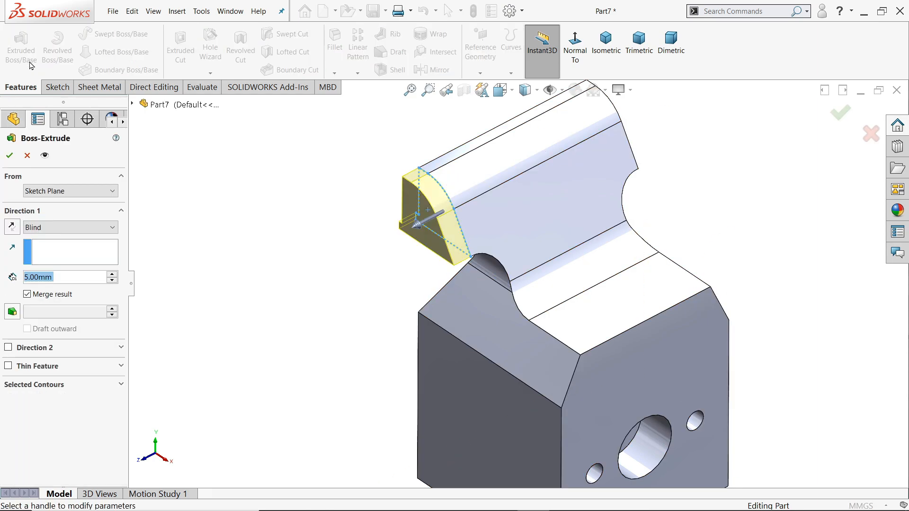
pyautogui.click(52, 191)
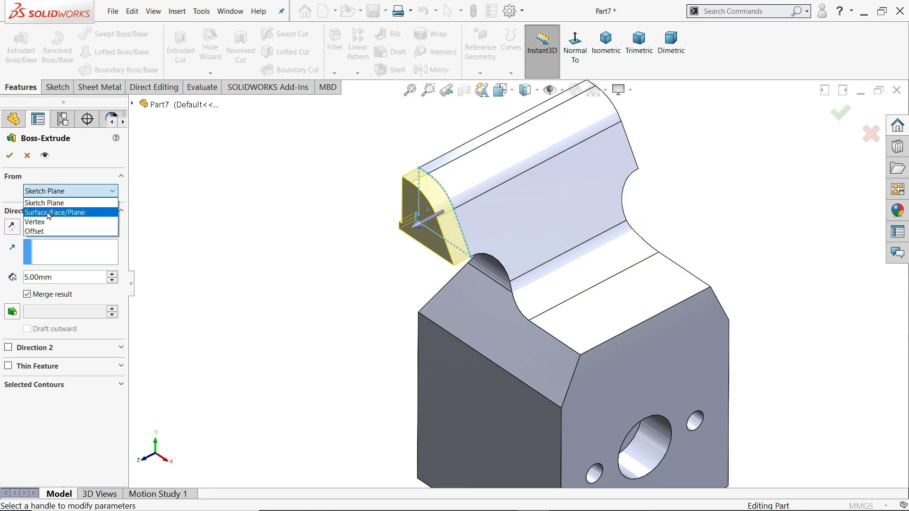
pyautogui.click(48, 212)
pyautogui.moveTo(280, 250); pyautogui.dragTo(318, 288, button='middle')
pyautogui.scroll(-3, 614, 191)
pyautogui.click(530, 198)
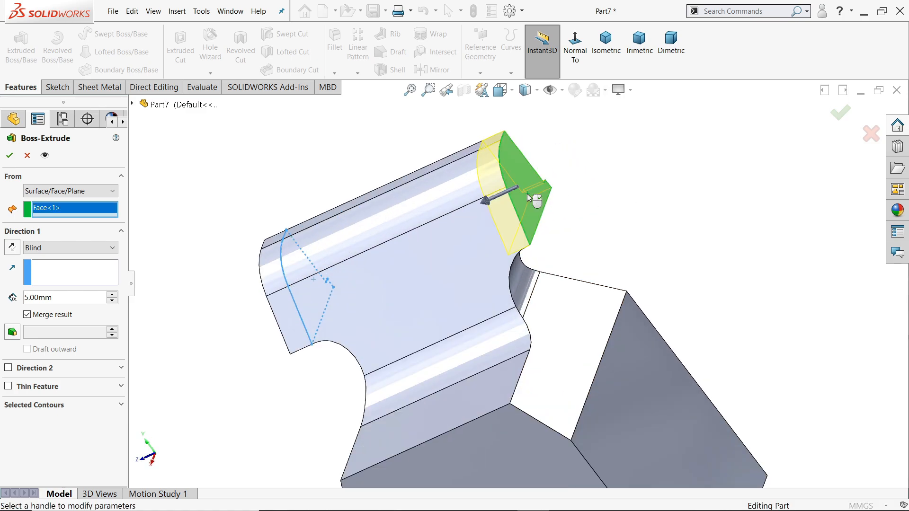
# Reverse the extrusion to point outward from the opposite end face and complete it with a depth of 5 mm
pyautogui.moveTo(575, 216); pyautogui.dragTo(590, 213, button='middle')
pyautogui.scroll(-4, 513, 217)
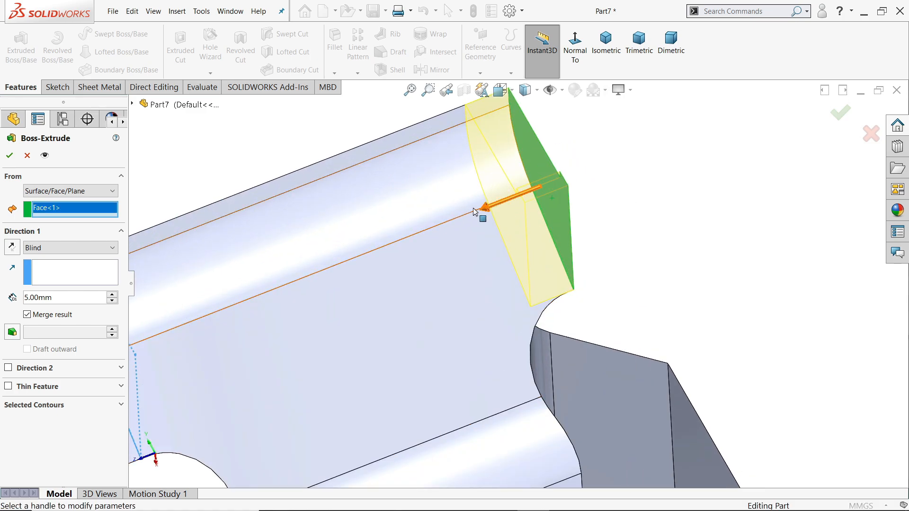
pyautogui.click(12, 247)
pyautogui.scroll(3, 482, 249)
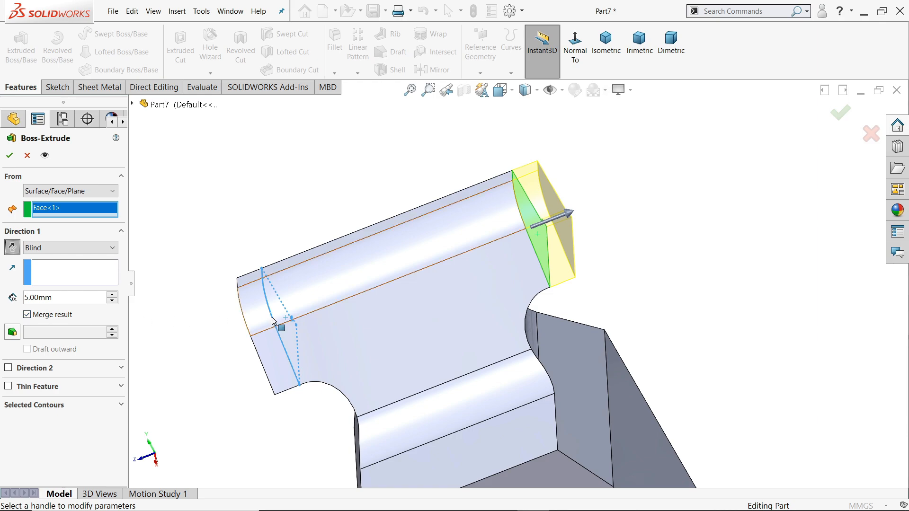
pyautogui.moveTo(345, 311); pyautogui.dragTo(339, 289, button='middle')
pyautogui.scroll(-3, 452, 292)
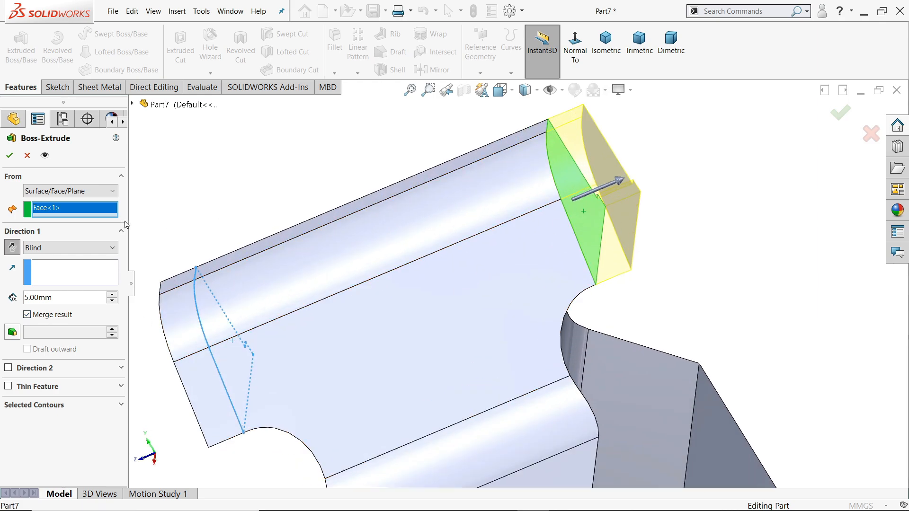
pyautogui.click(9, 156)
# Sketch two concentric circles of 34 mm and 30 mm diameter on the block's flat face below the head's two 3 mm holes
pyautogui.moveTo(520, 258); pyautogui.dragTo(562, 313, button='middle')
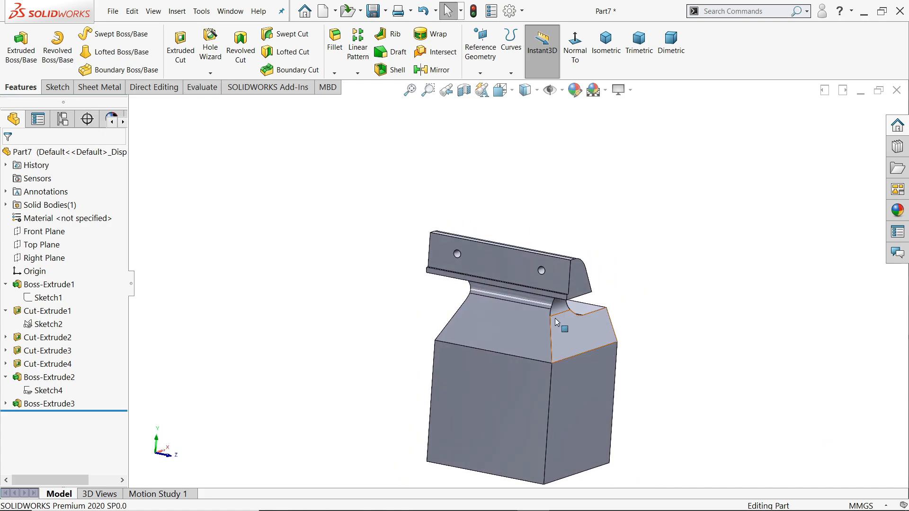
pyautogui.scroll(3, 546, 339)
pyautogui.scroll(-2, 546, 339)
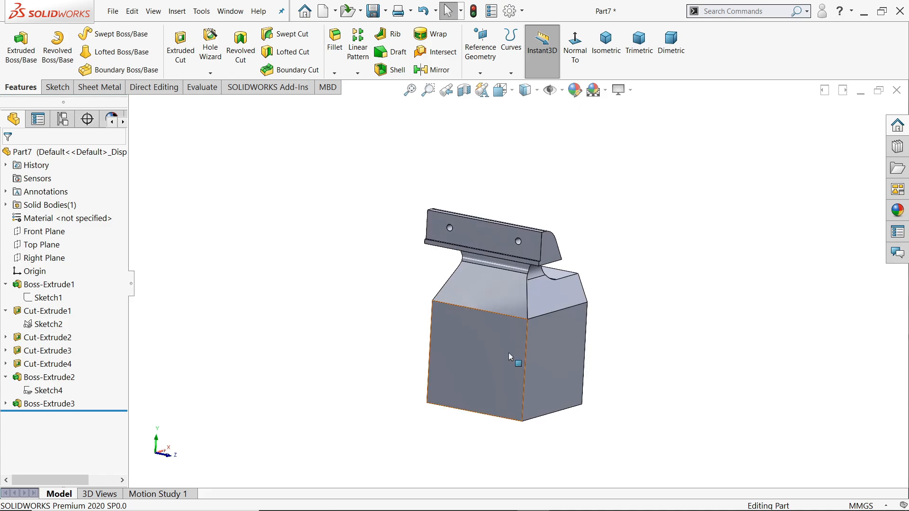
pyautogui.click(509, 353)
pyautogui.click(551, 325)
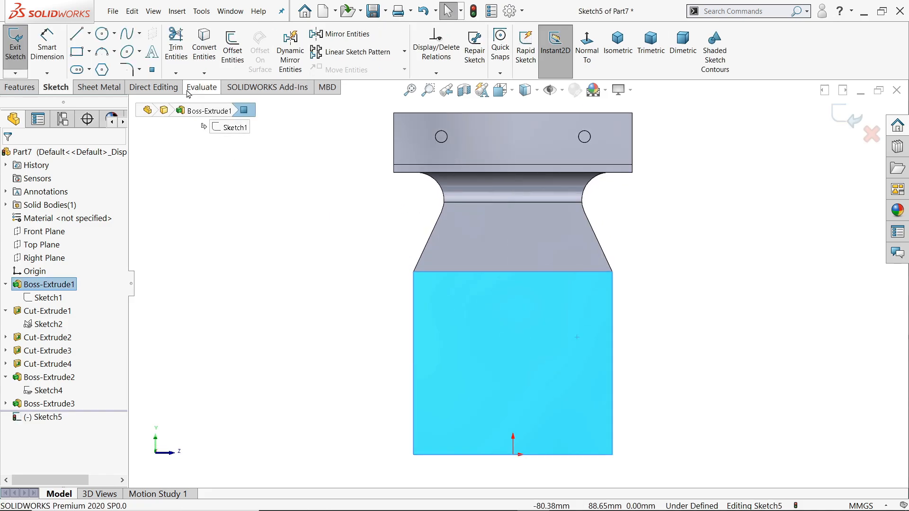
pyautogui.click(100, 36)
pyautogui.scroll(1, 524, 375)
pyautogui.scroll(-3, 515, 335)
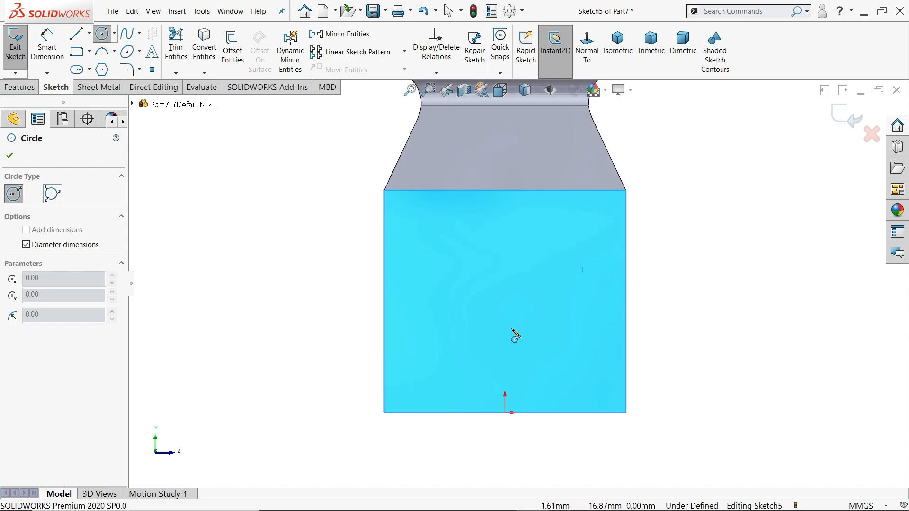
pyautogui.click(505, 308)
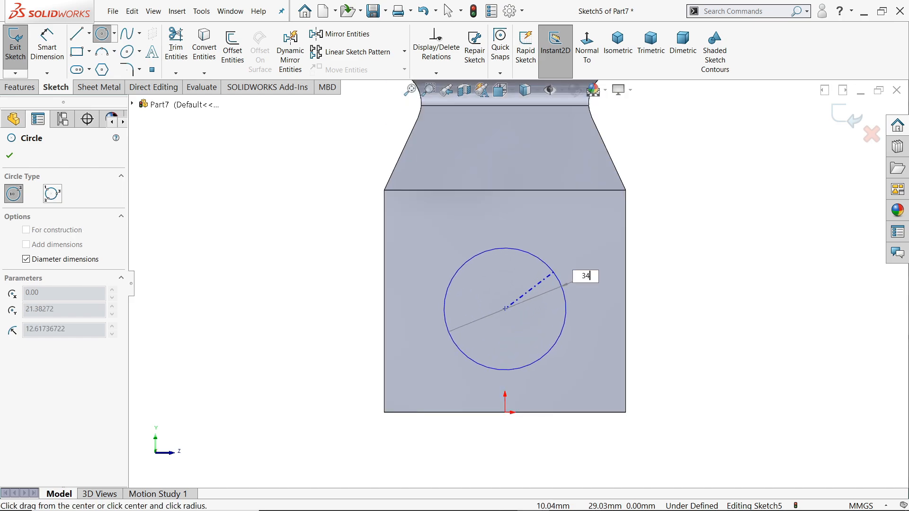
pyautogui.press('Return')
pyautogui.click(505, 309)
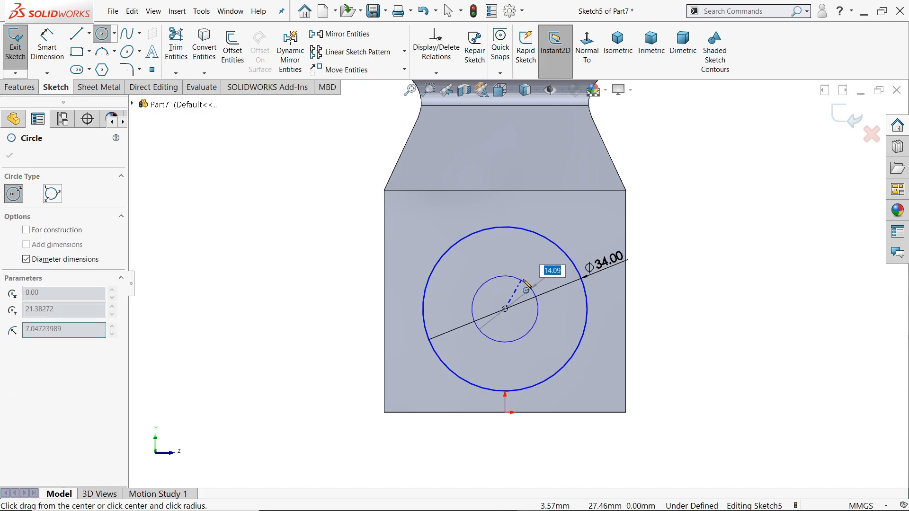
pyautogui.press('Return')
# Dimension the concentric circles' centre 21 mm above the origin
pyautogui.click(47, 47)
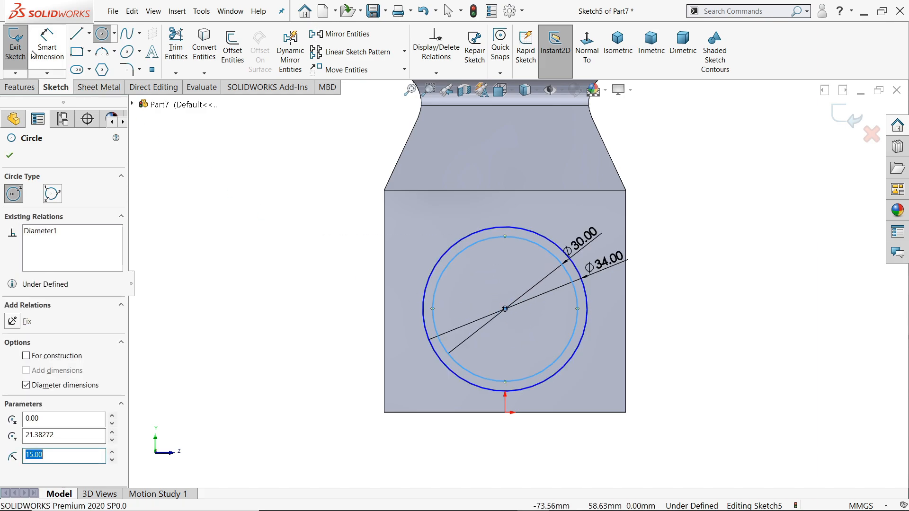
pyautogui.click(505, 309)
pyautogui.click(505, 414)
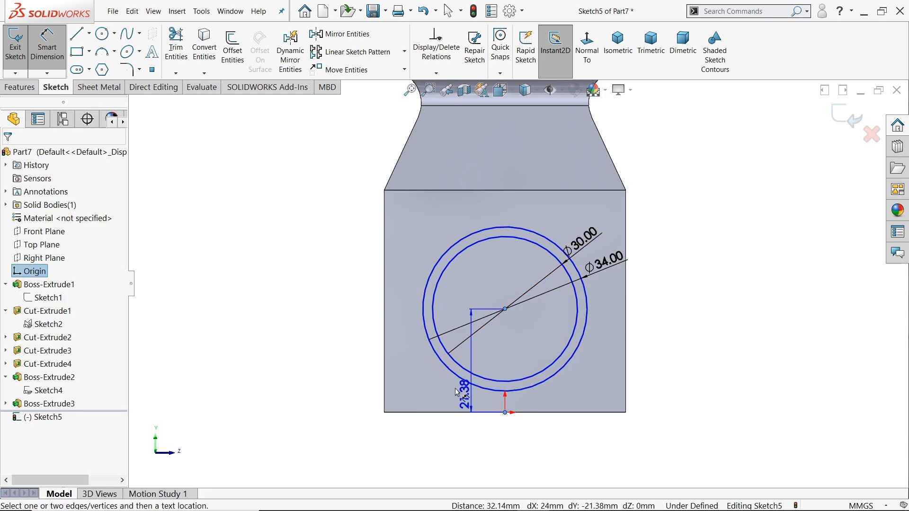
pyautogui.click(356, 359)
pyautogui.write('21')
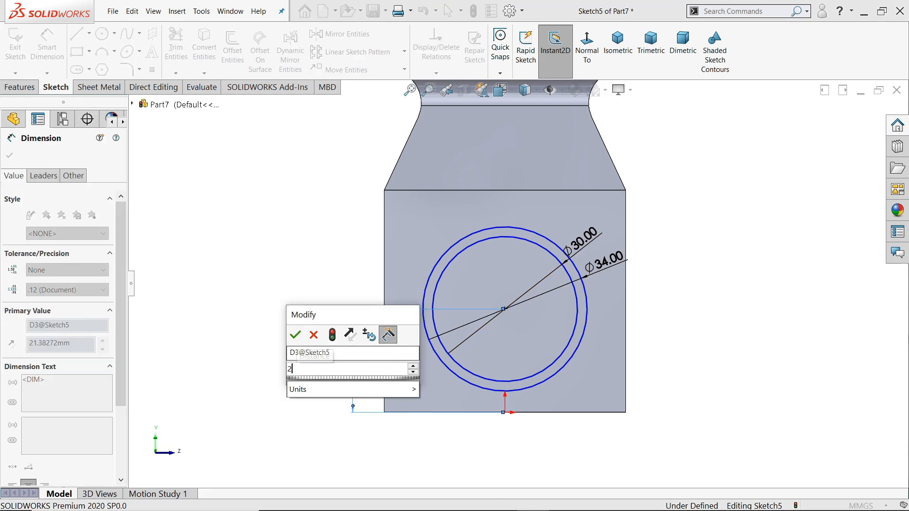
pyautogui.press('Return')
pyautogui.click(11, 154)
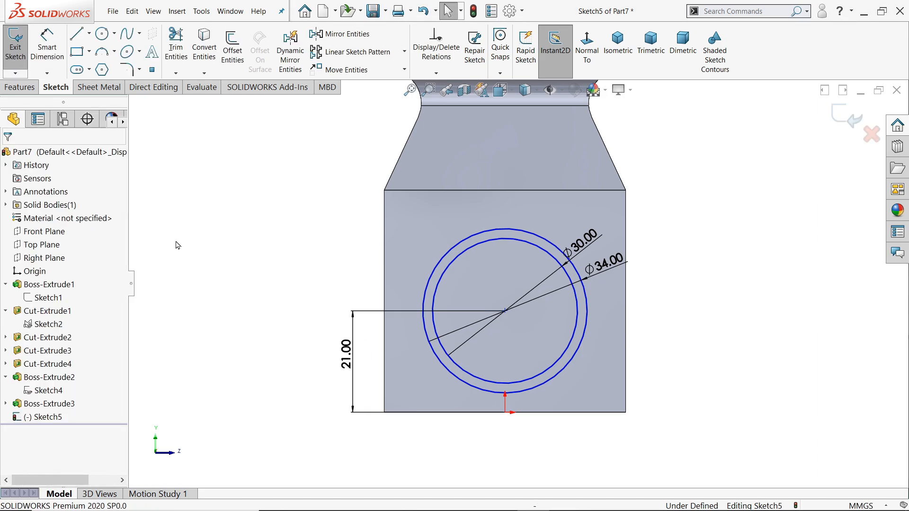
# Add a vertical relation between the circles' centre and the origin
pyautogui.scroll(-3, 490, 388)
pyautogui.click(517, 251)
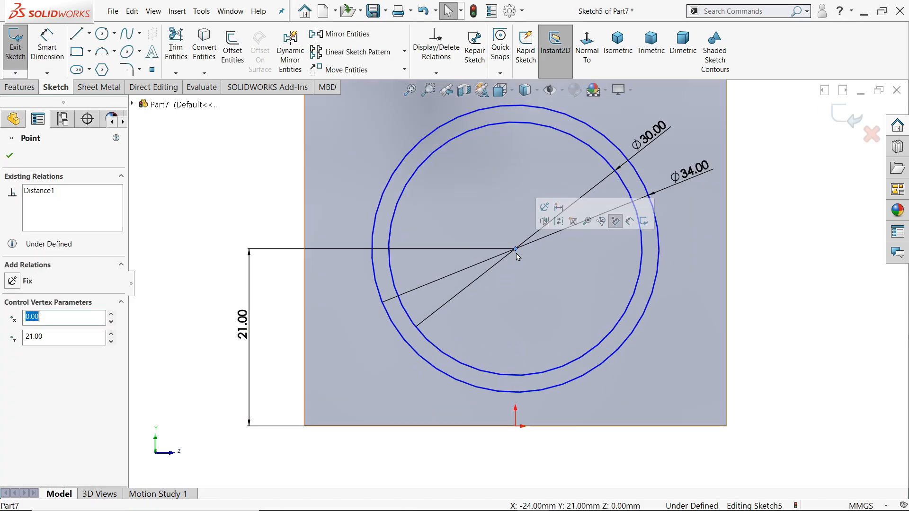
pyautogui.keyDown('ctrl'); pyautogui.click(518, 429); pyautogui.keyUp('ctrl')
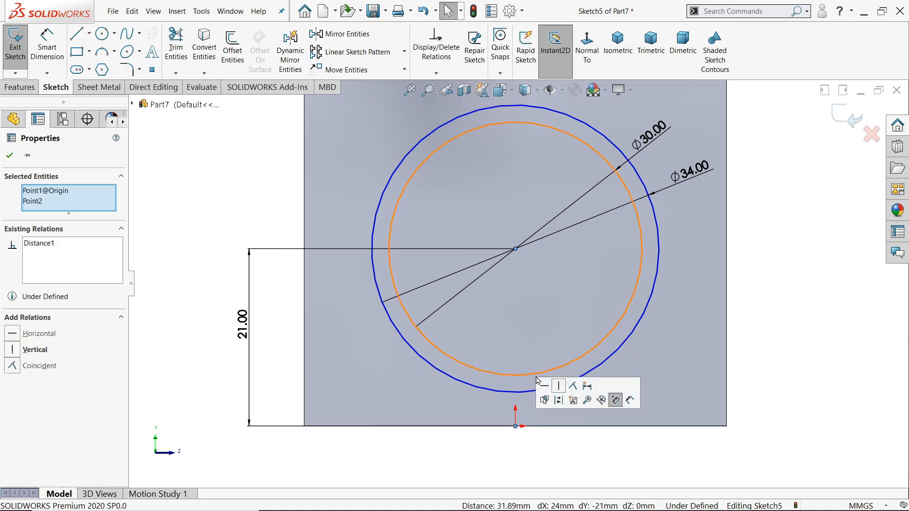
pyautogui.click(560, 384)
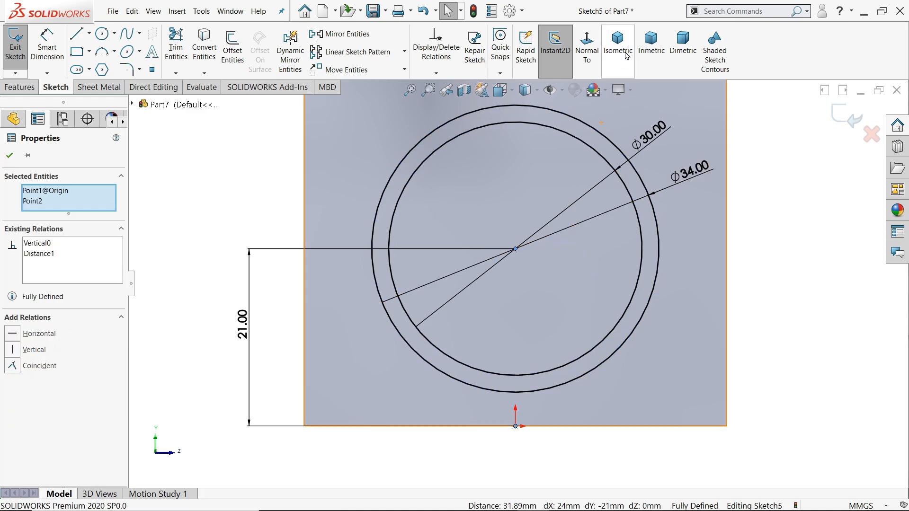
pyautogui.click(611, 56)
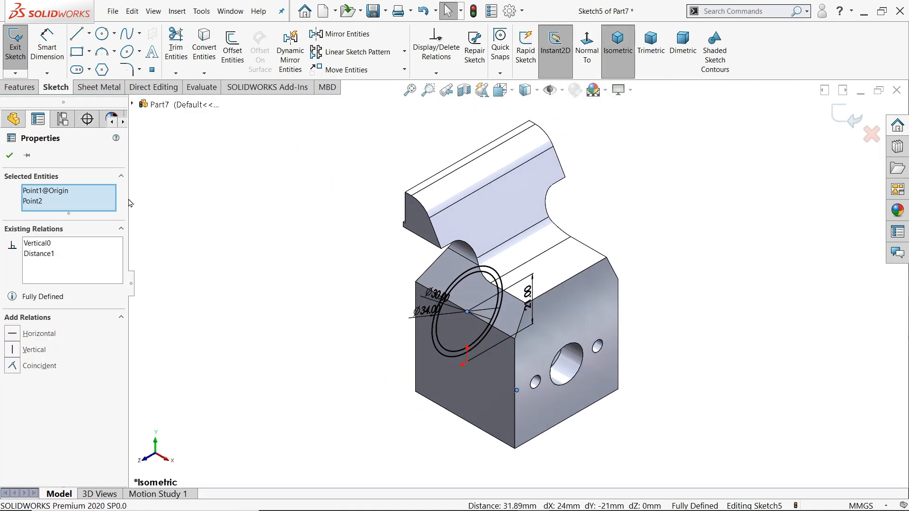
pyautogui.click(5, 156)
# Extrude the 34 mm and 30 mm ring sketch 90 mm outward from the block face as a hollow tube
pyautogui.click(20, 87)
pyautogui.click(20, 48)
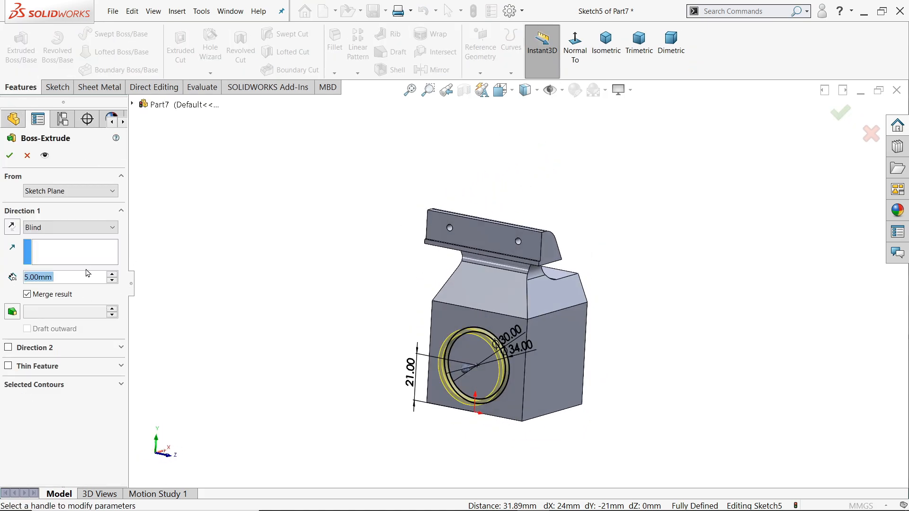
pyautogui.write('90')
pyautogui.press('Return')
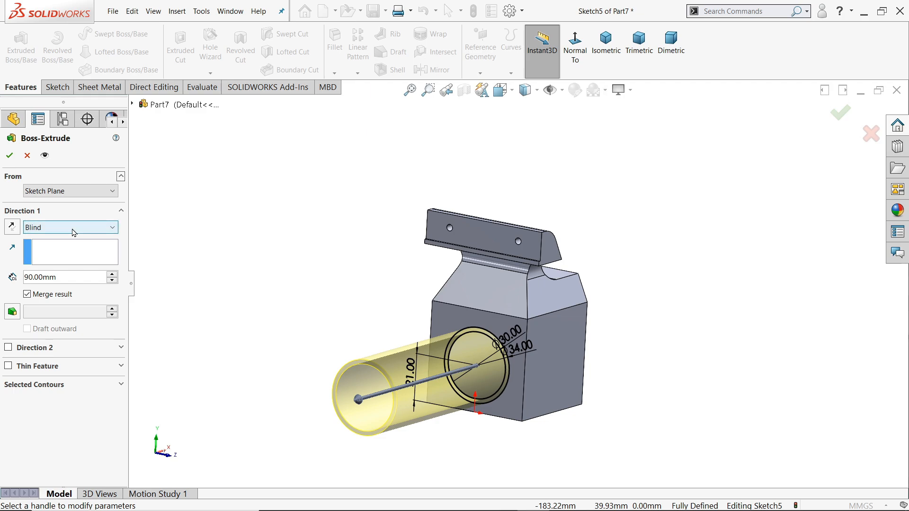
pyautogui.moveTo(246, 212); pyautogui.dragTo(225, 235, button='middle')
pyautogui.scroll(4, 455, 340)
pyautogui.scroll(-5, 456, 341)
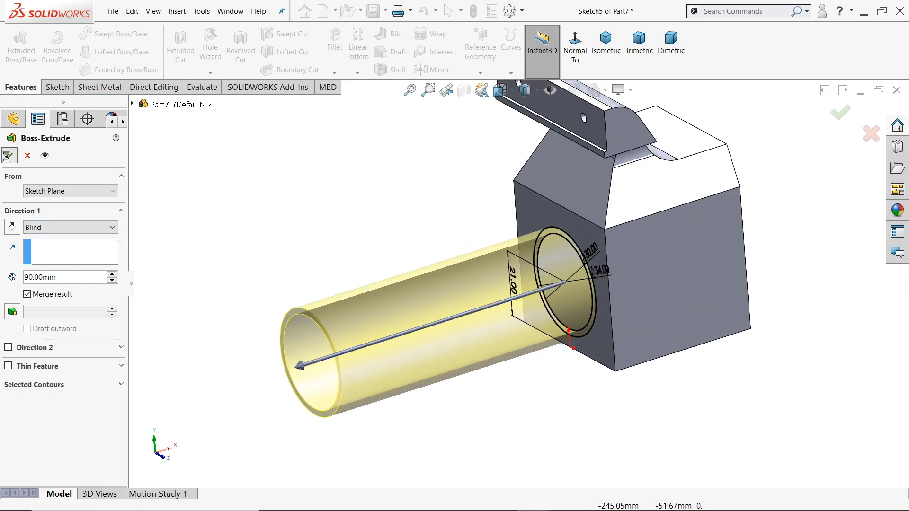
pyautogui.click(9, 155)
# Start a sketch on the block face inside the tube and convert the tube's inner circular edge into sketch geometry
pyautogui.moveTo(248, 242); pyautogui.dragTo(379, 227, button='middle')
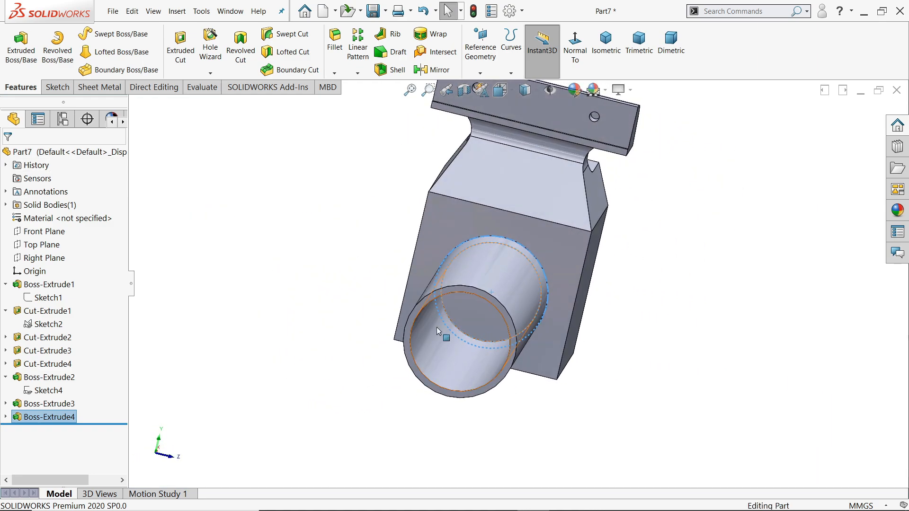
pyautogui.click(490, 316)
pyautogui.click(531, 289)
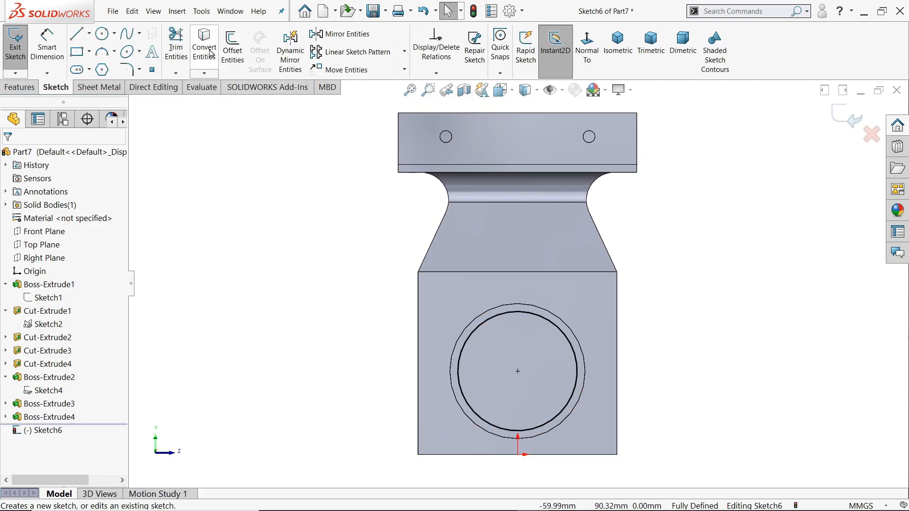
pyautogui.moveTo(463, 316)
pyautogui.mouseDown(button='middle')
pyautogui.moveTo(320, 304)
pyautogui.moveTo(314, 317)
pyautogui.mouseUp(button='middle')
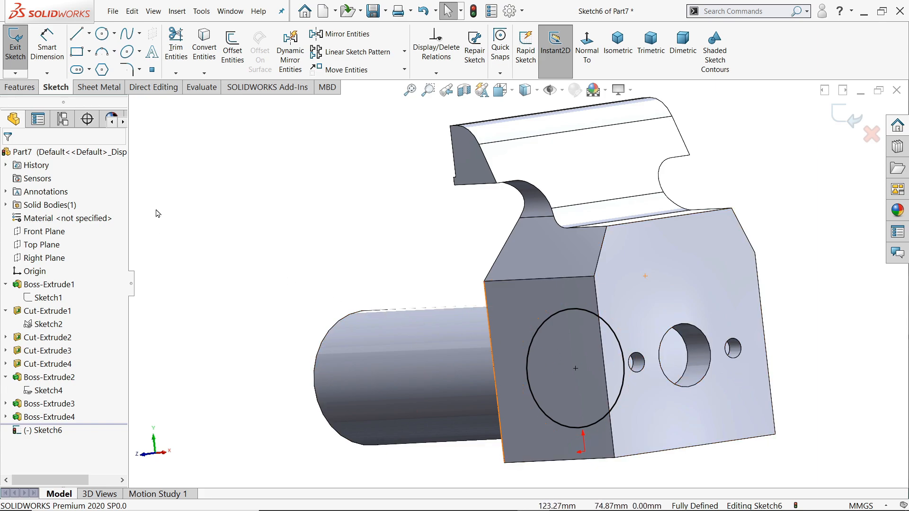
# Cut the converted circle through the block with Up To Surface, ending at the flat bottom face of the opposite central hole
pyautogui.click(35, 85)
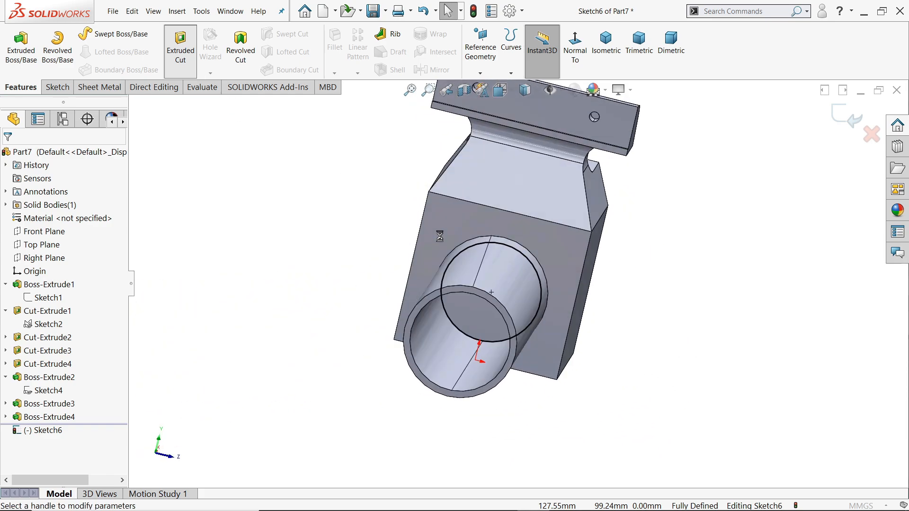
pyautogui.moveTo(675, 270); pyautogui.dragTo(509, 263, button='middle')
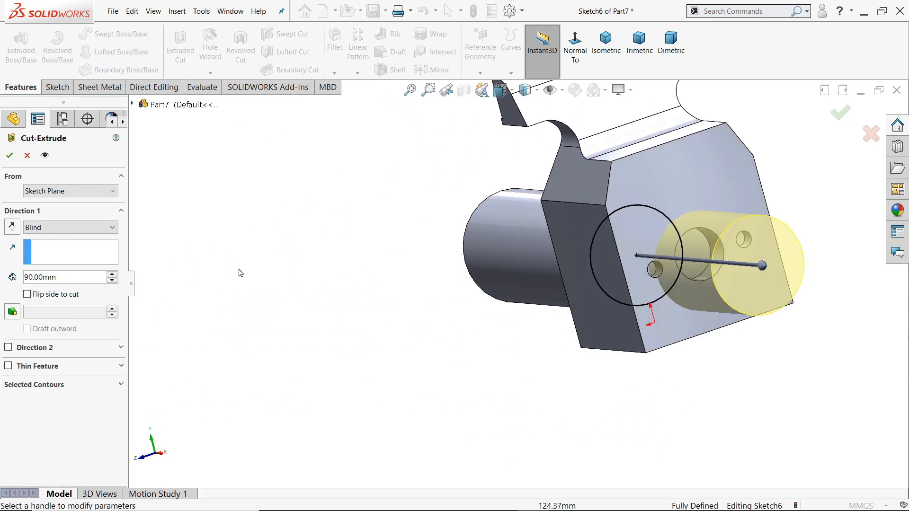
pyautogui.click(50, 229)
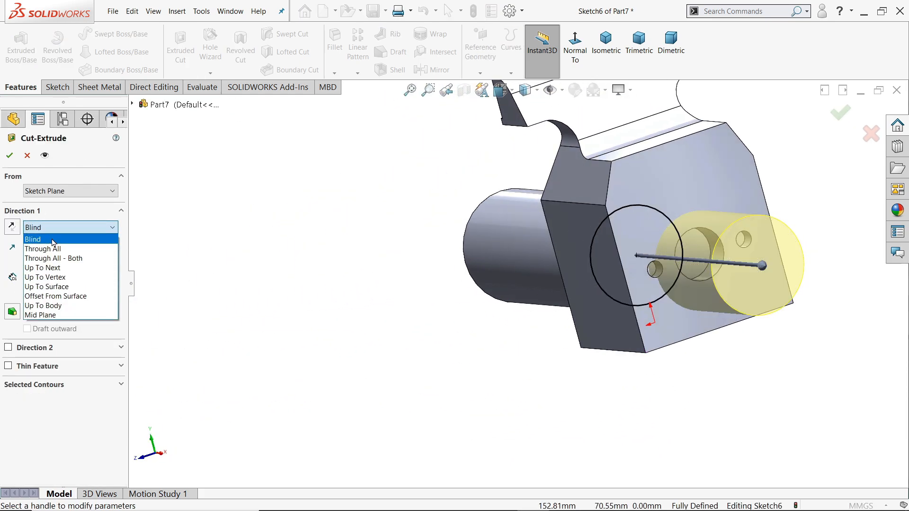
pyautogui.click(51, 268)
pyautogui.moveTo(309, 284); pyautogui.dragTo(405, 308, button='middle')
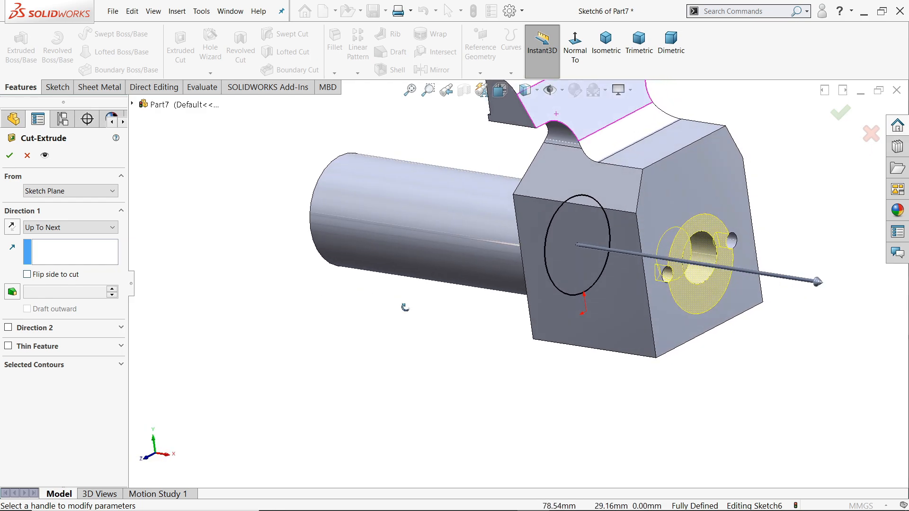
pyautogui.click(53, 229)
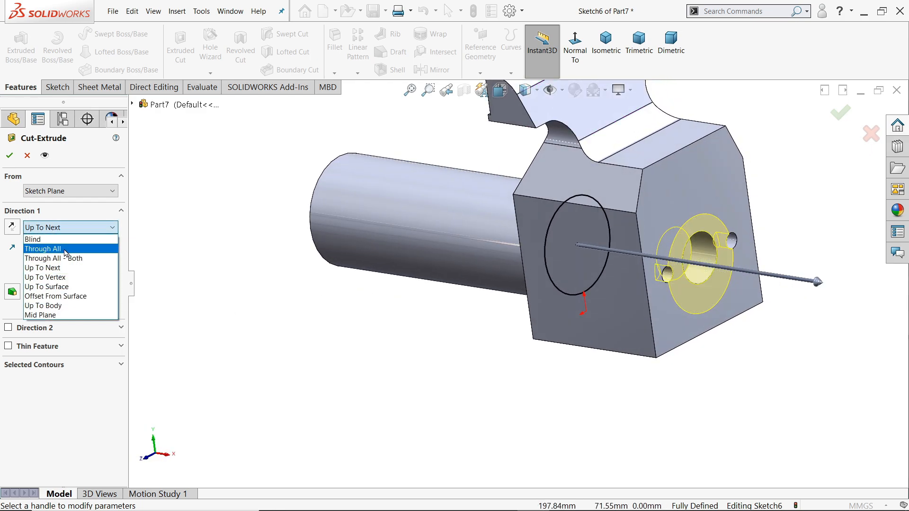
pyautogui.click(55, 288)
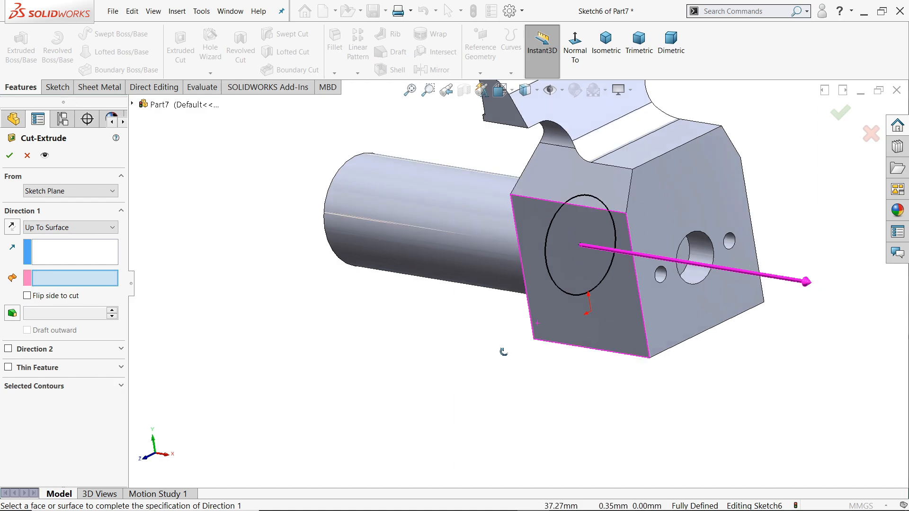
pyautogui.scroll(-5, 708, 238)
pyautogui.click(603, 203)
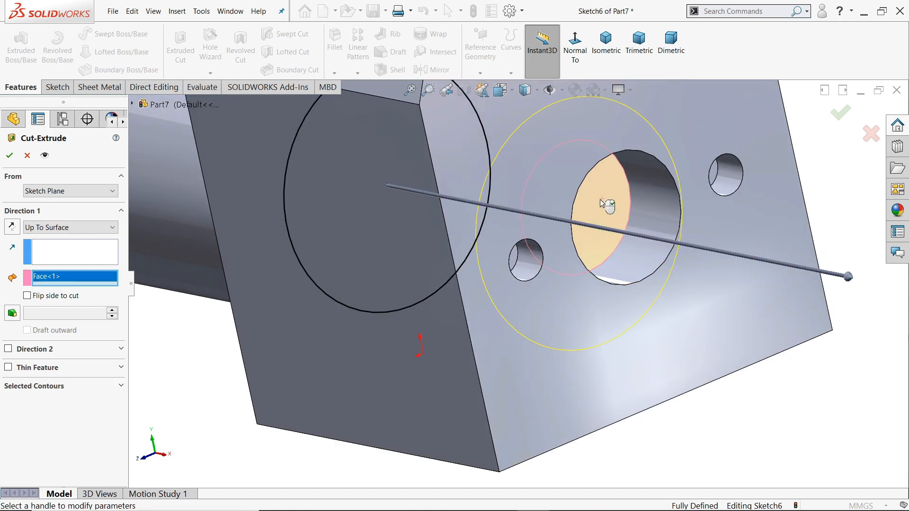
pyautogui.click(11, 156)
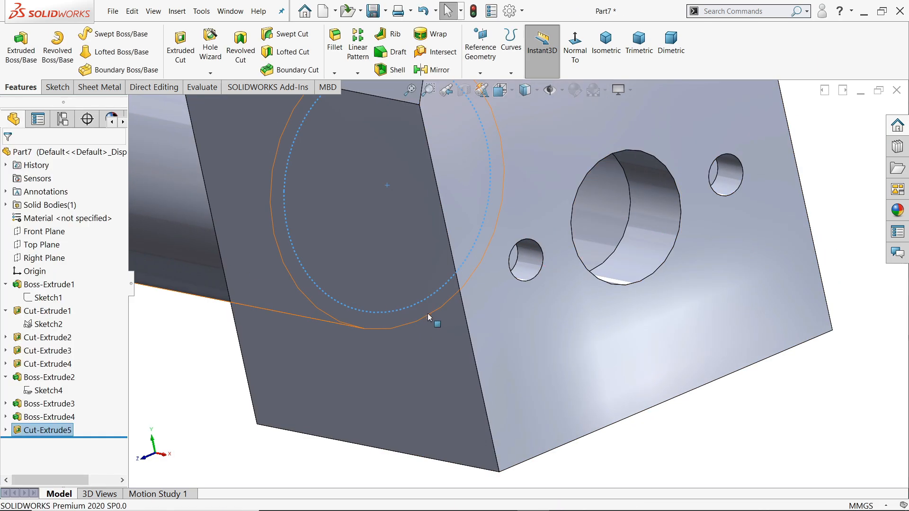
# Sketch a 30 mm diameter circle centred on the origin on the block's bottom face
pyautogui.scroll(5, 431, 314)
pyautogui.moveTo(430, 314); pyautogui.dragTo(635, 361, button='middle')
pyautogui.scroll(3, 544, 370)
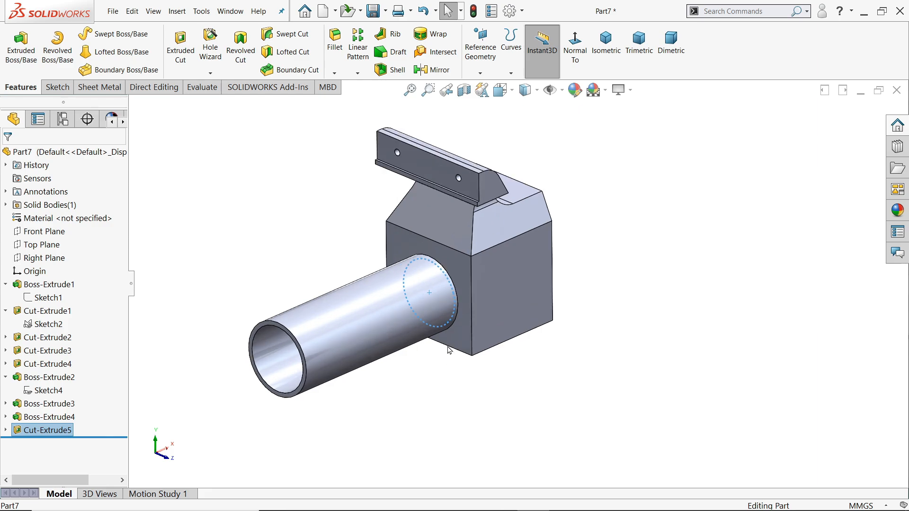
pyautogui.click(491, 401)
pyautogui.moveTo(493, 400); pyautogui.dragTo(495, 211, button='middle')
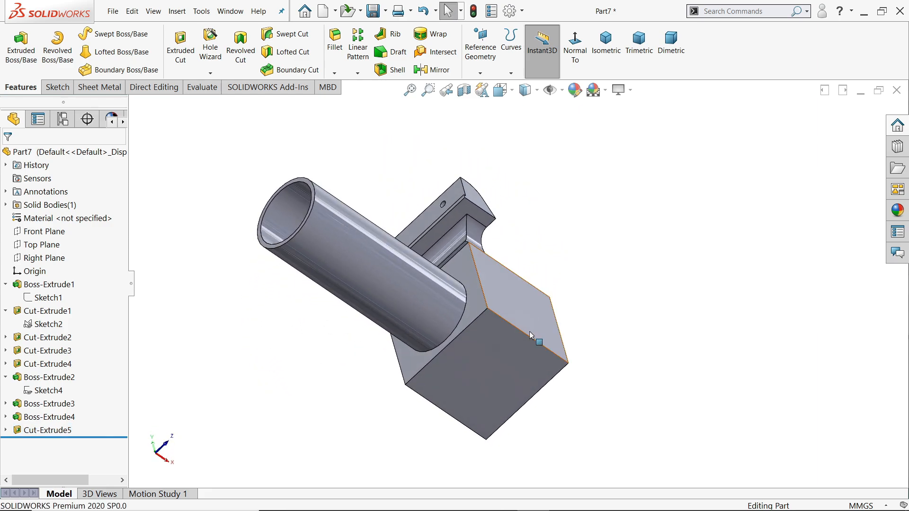
pyautogui.click(503, 372)
pyautogui.click(541, 349)
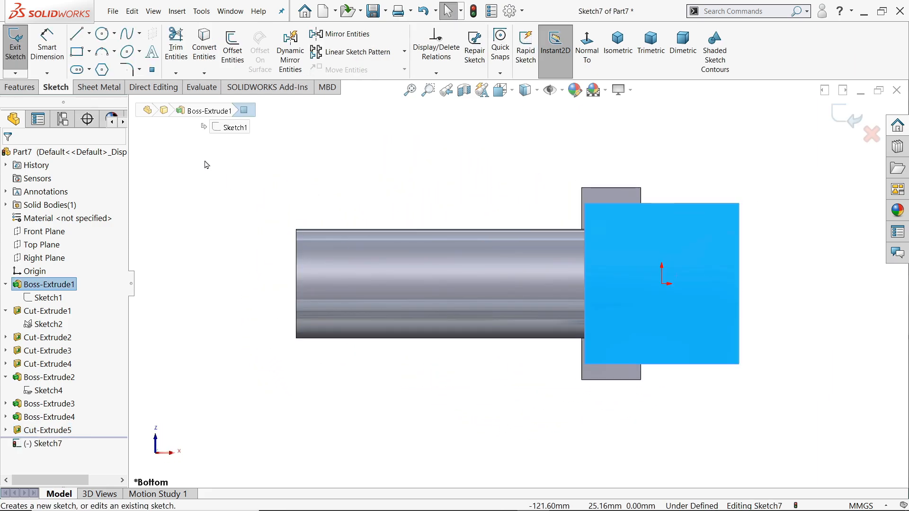
pyautogui.click(103, 34)
pyautogui.scroll(-3, 690, 300)
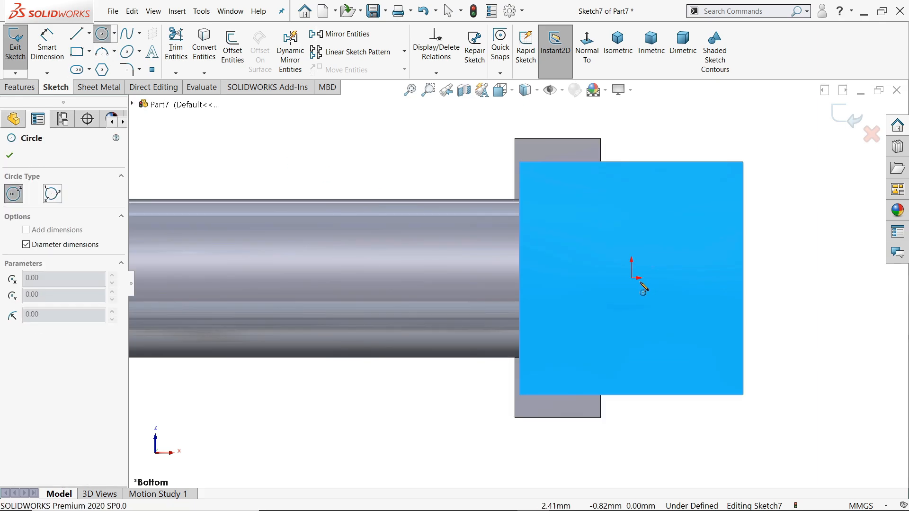
pyautogui.click(631, 278)
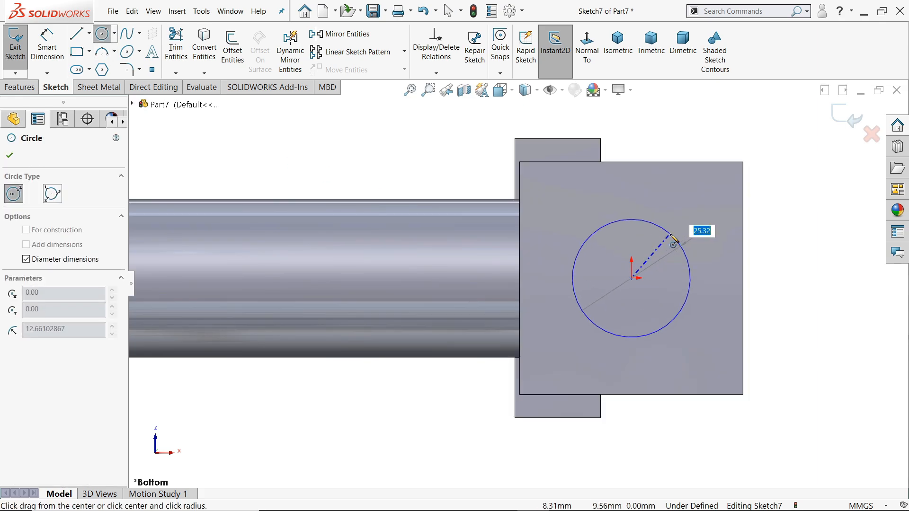
pyautogui.press('Return')
# Cut the bottom-face circle upward into the block with the Up To Next end condition
pyautogui.click(20, 87)
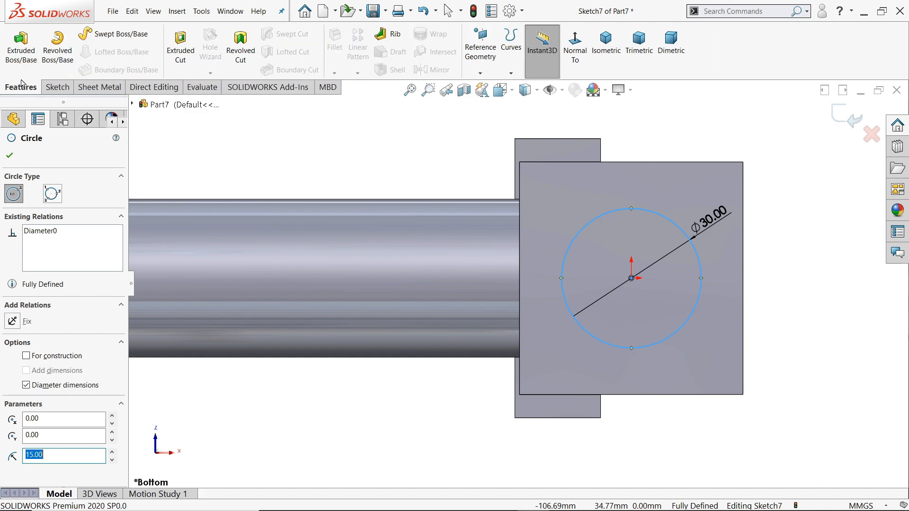
pyautogui.click(180, 47)
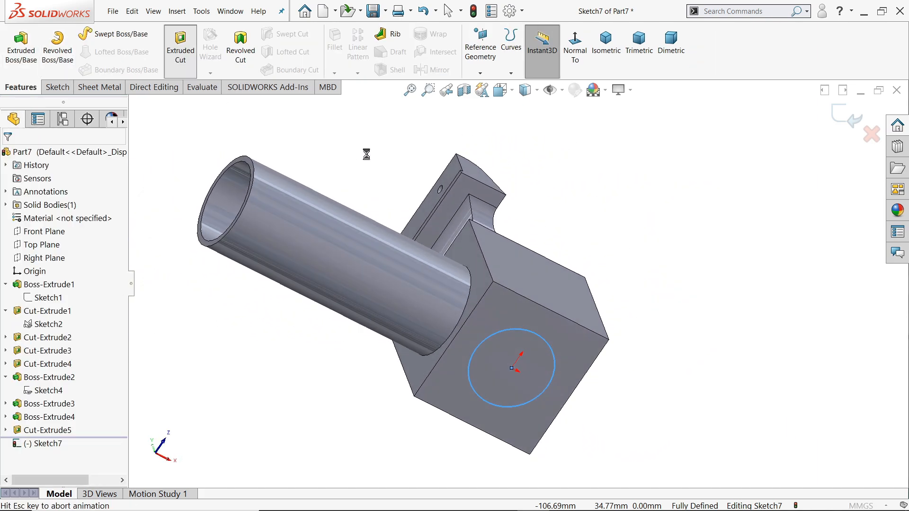
pyautogui.moveTo(373, 178); pyautogui.dragTo(272, 276, button='middle')
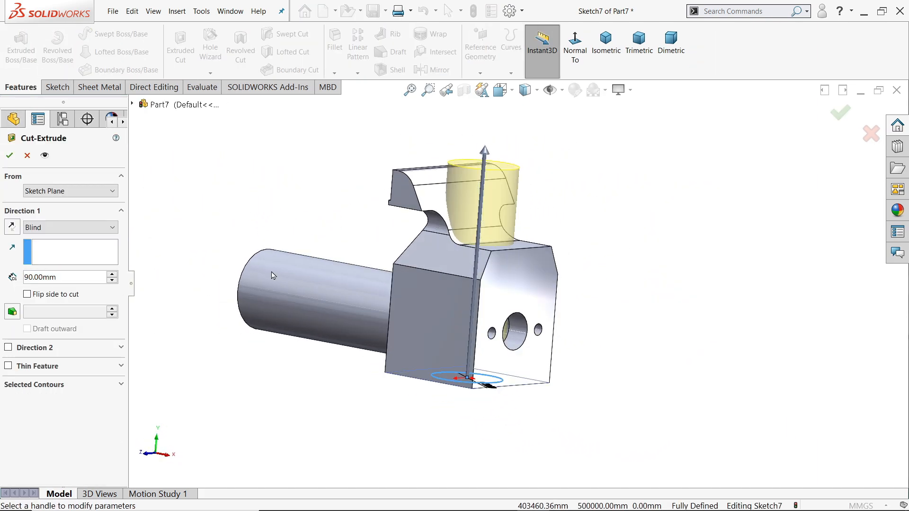
pyautogui.click(66, 228)
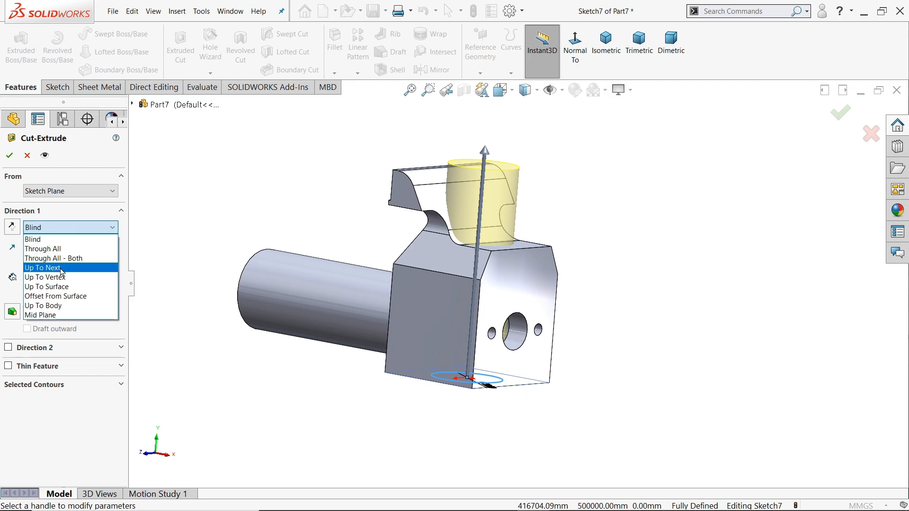
pyautogui.click(62, 269)
pyautogui.scroll(-4, 581, 347)
pyautogui.moveTo(588, 347); pyautogui.dragTo(710, 297, button='middle')
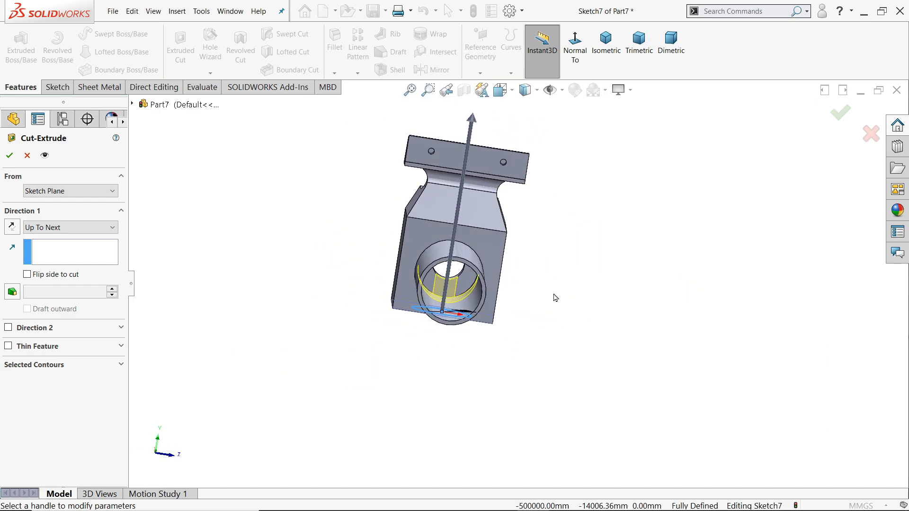
pyautogui.scroll(-3, 474, 293)
pyautogui.scroll(-1, 474, 293)
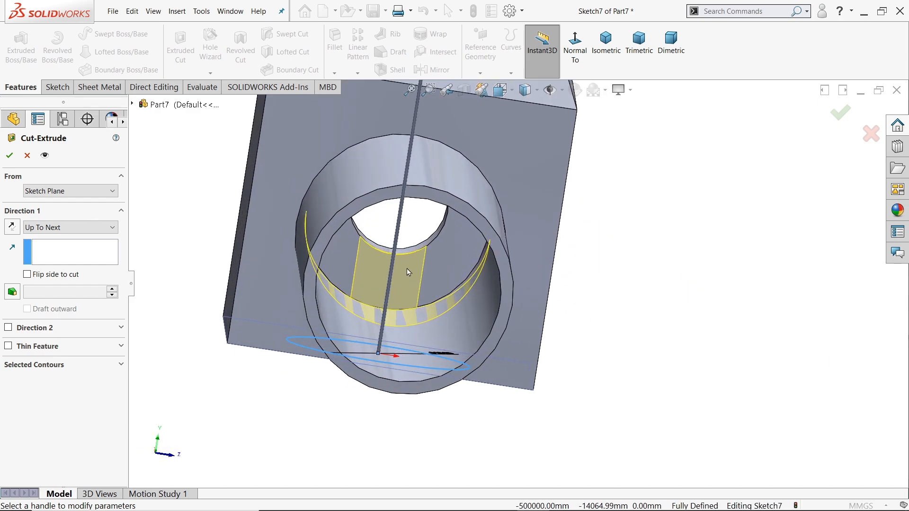
pyautogui.click(9, 159)
pyautogui.moveTo(346, 223); pyautogui.dragTo(346, 265, button='middle')
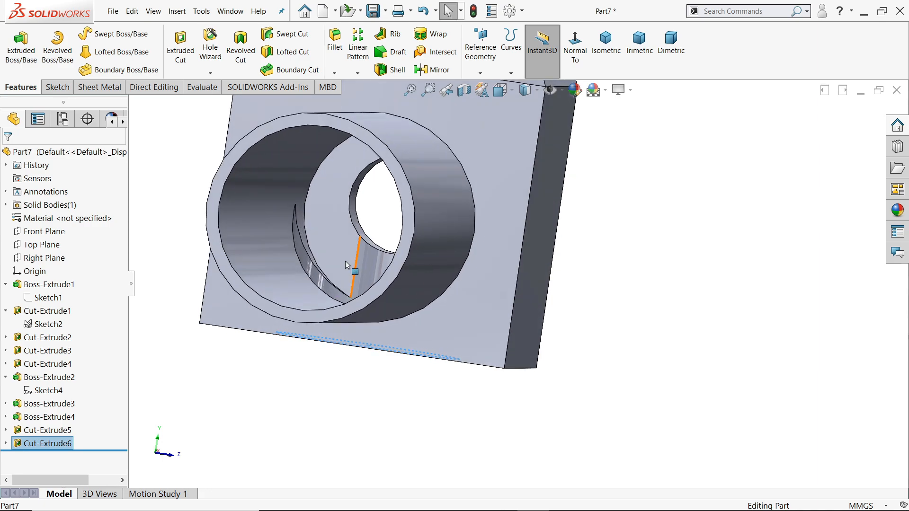
# Raise the document's image quality to the high end for both shaded and wireframe resolution
pyautogui.click(511, 11)
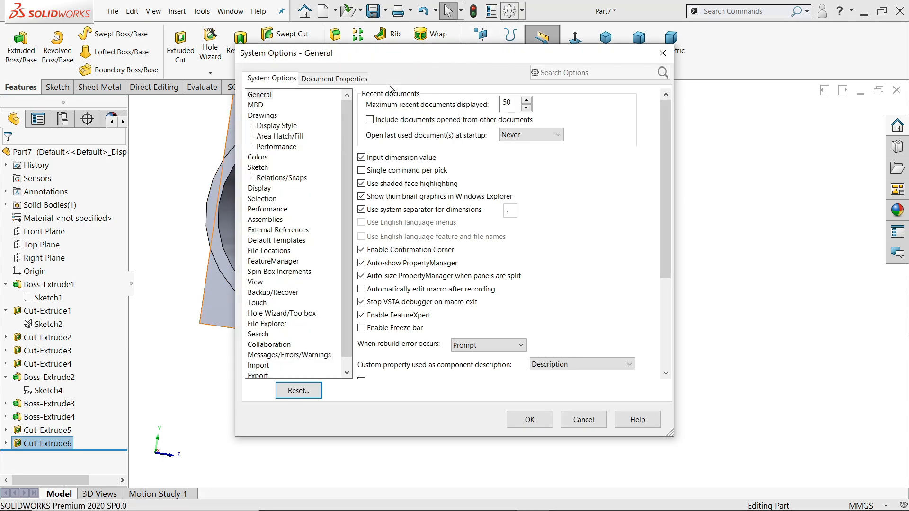
pyautogui.click(334, 78)
pyautogui.click(270, 208)
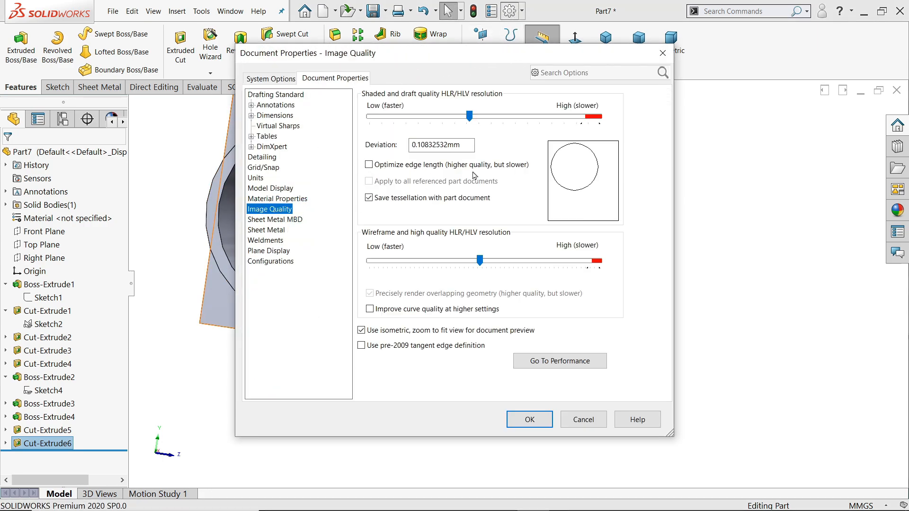
pyautogui.moveTo(469, 116); pyautogui.dragTo(599, 126)
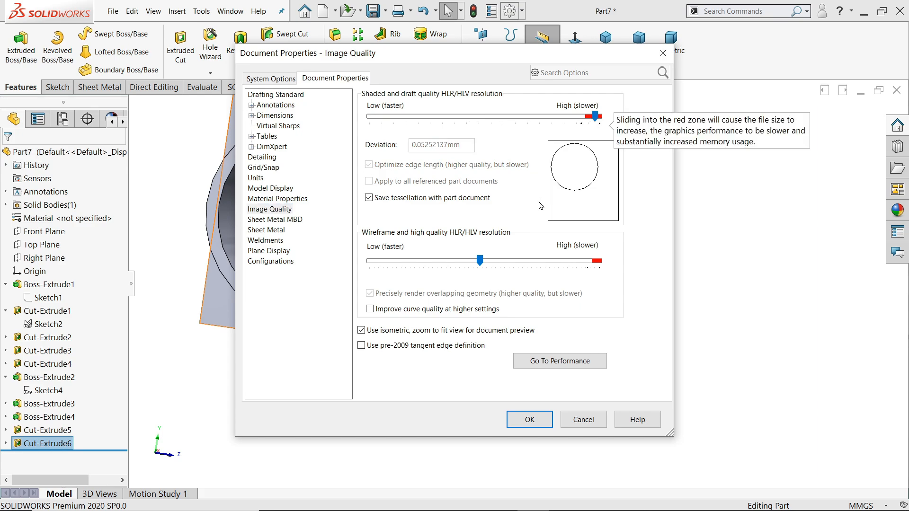
pyautogui.moveTo(482, 259); pyautogui.dragTo(511, 264)
pyautogui.moveTo(593, 279); pyautogui.dragTo(598, 278)
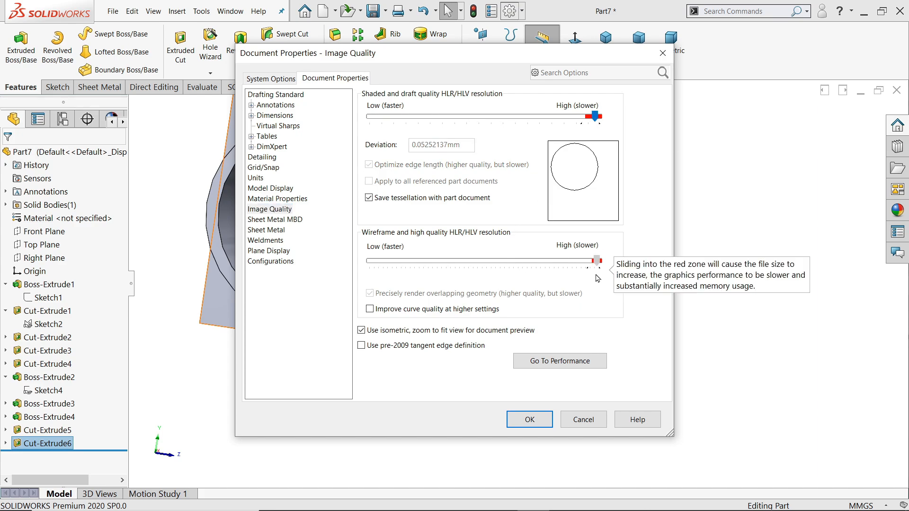
pyautogui.click(529, 419)
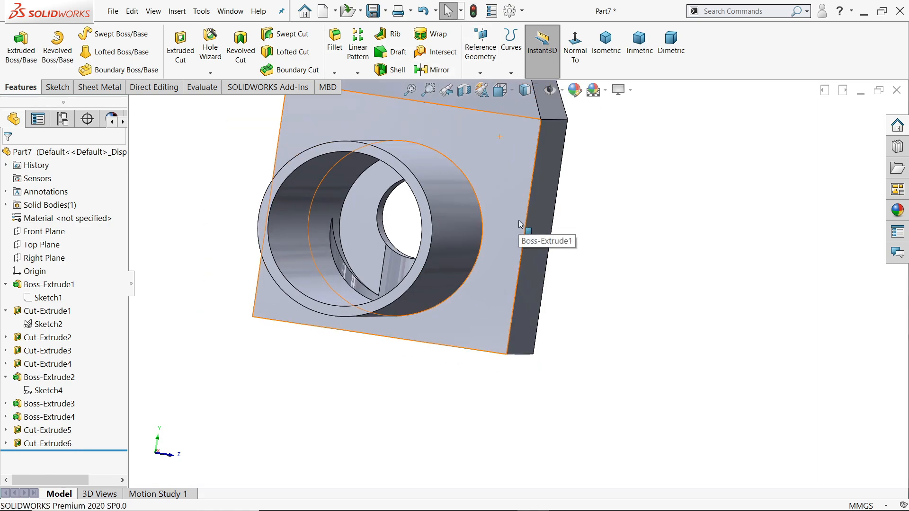
# Apply a lengthwise section view to the part and examine where the bottom cut meets the tube's bore
pyautogui.moveTo(457, 235); pyautogui.dragTo(423, 262, button='middle')
pyautogui.press('f')
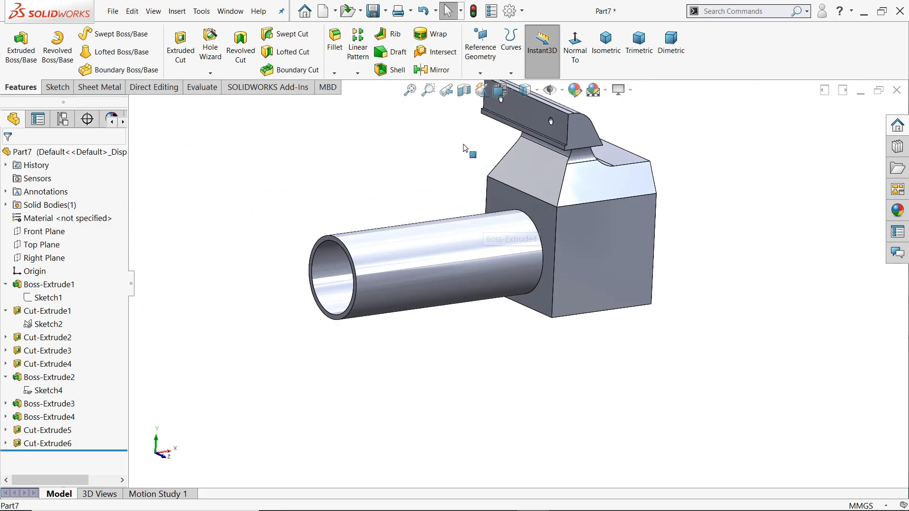
pyautogui.click(464, 90)
pyautogui.click(10, 157)
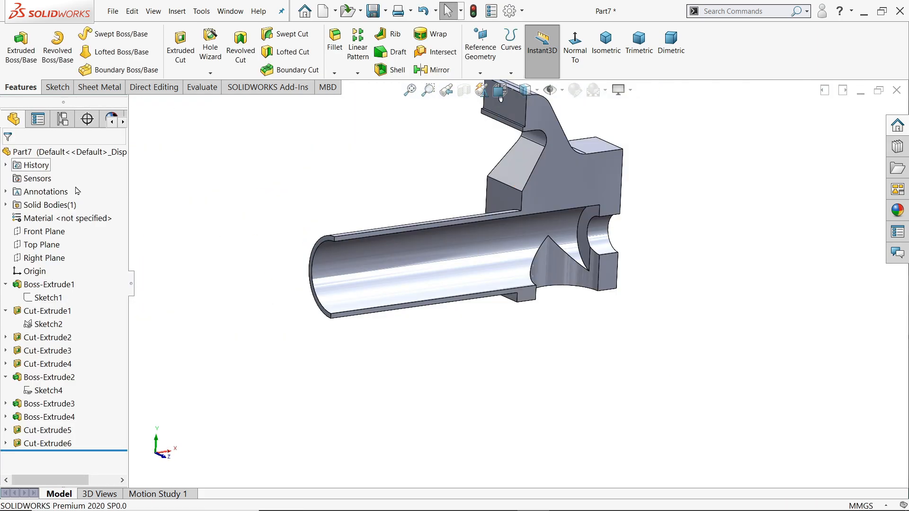
pyautogui.scroll(-2, 551, 259)
pyautogui.moveTo(555, 248); pyautogui.dragTo(571, 283, button='middle')
pyautogui.scroll(-4, 601, 265)
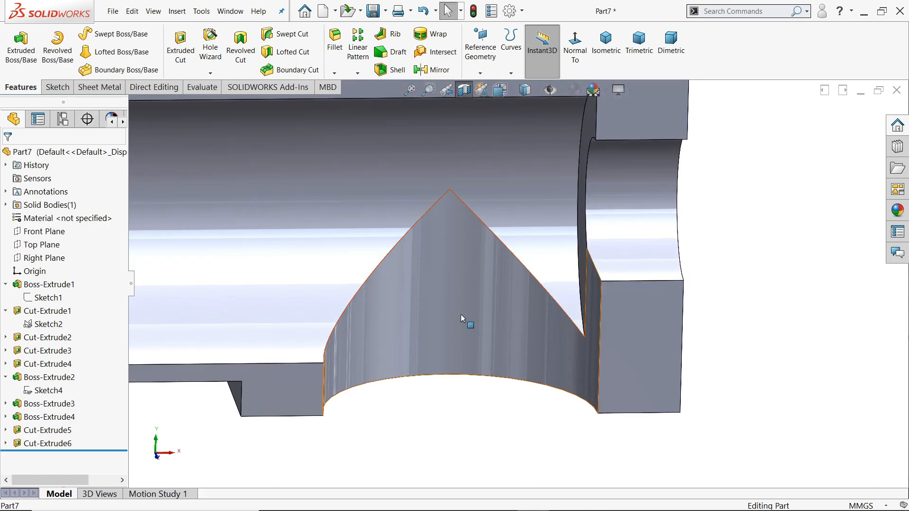
pyautogui.scroll(5, 462, 313)
pyautogui.moveTo(474, 243); pyautogui.dragTo(491, 215, button='middle')
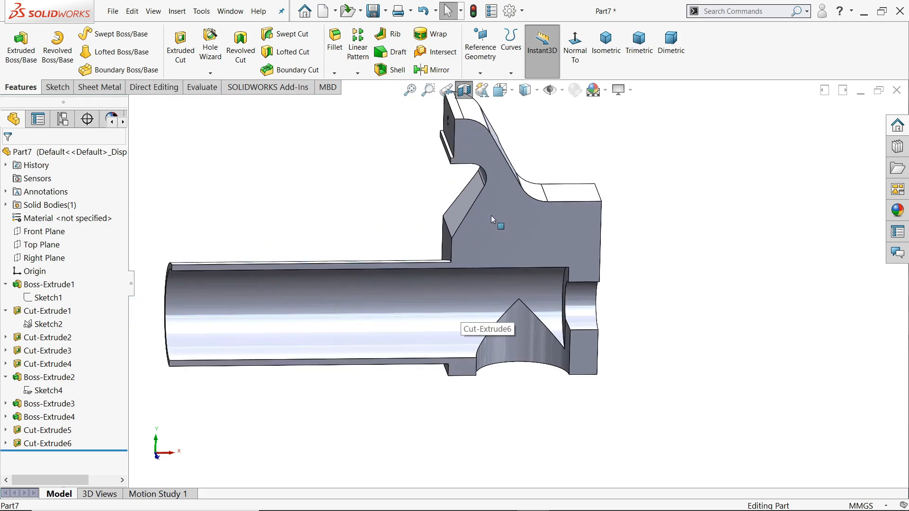
# Turn off the section view to show the whole part again
pyautogui.click(462, 92)
pyautogui.moveTo(506, 269); pyautogui.dragTo(439, 308, button='middle')
pyautogui.scroll(-5, 459, 314)
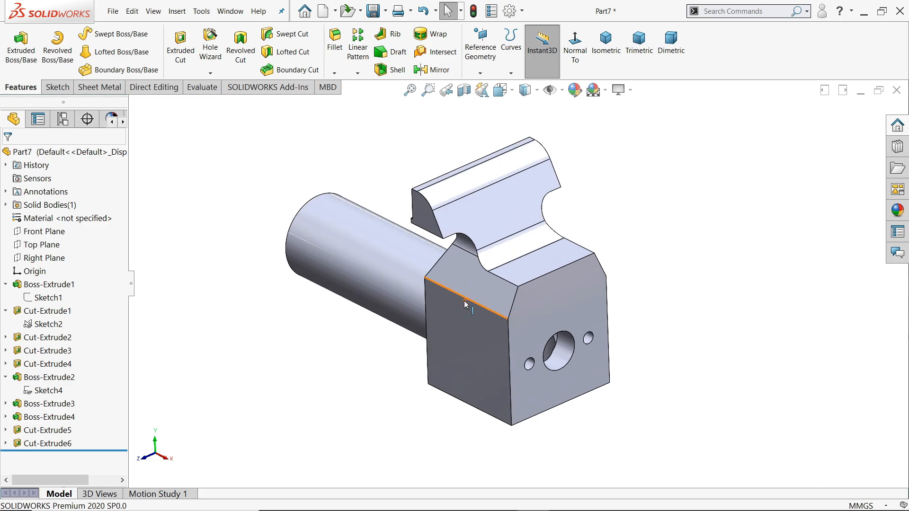
pyautogui.moveTo(497, 307); pyautogui.dragTo(501, 310, button='middle')
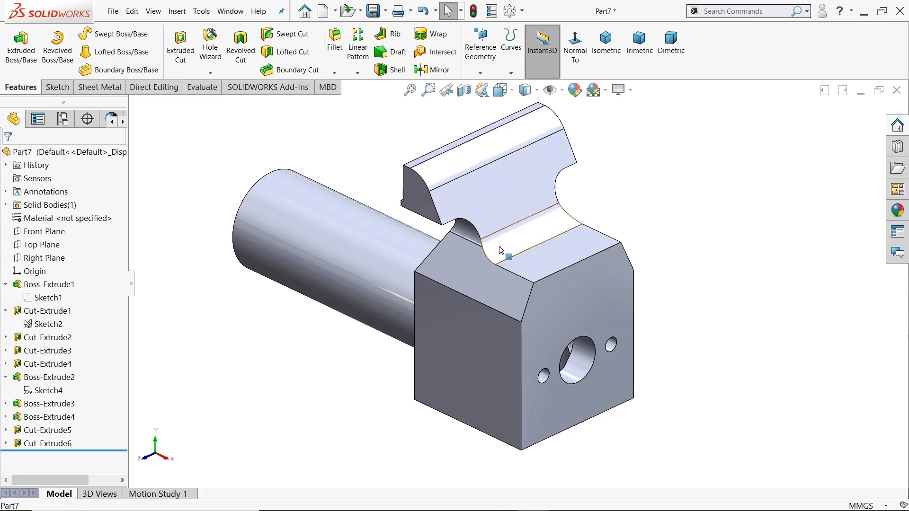
pyautogui.scroll(-2, 501, 251)
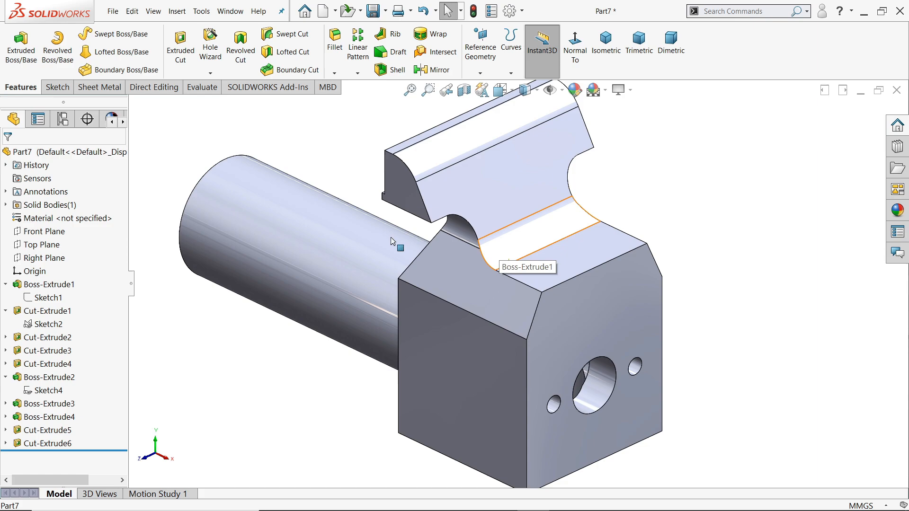
# Apply the cast iron appearance to the whole part and change its colour to cyan
pyautogui.click(60, 153)
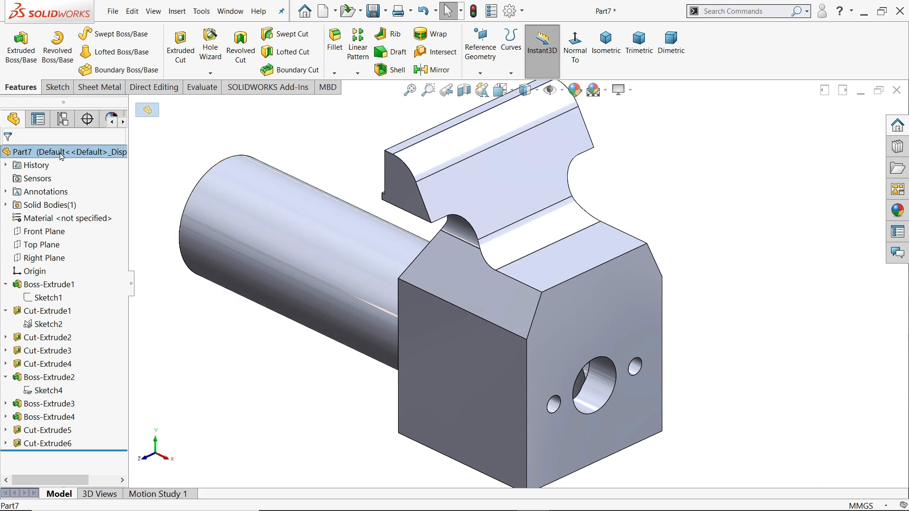
pyautogui.click(898, 217)
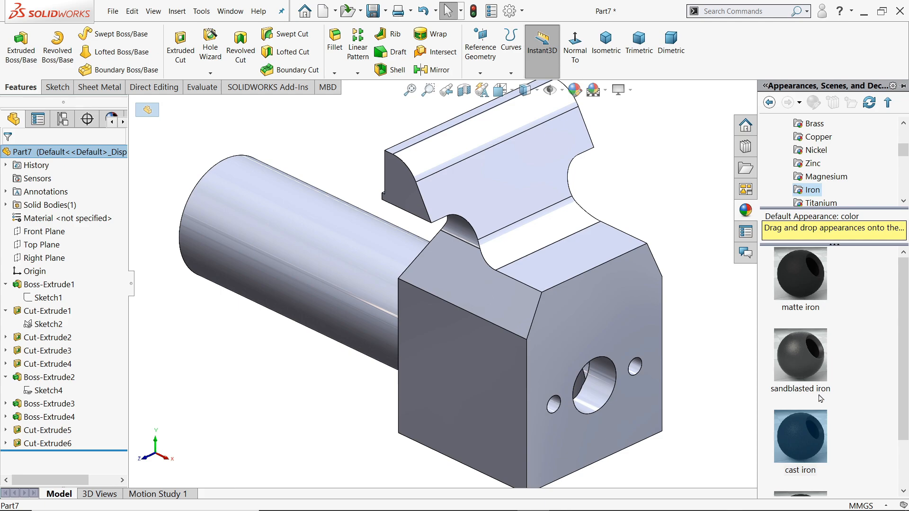
pyautogui.doubleClick(803, 436)
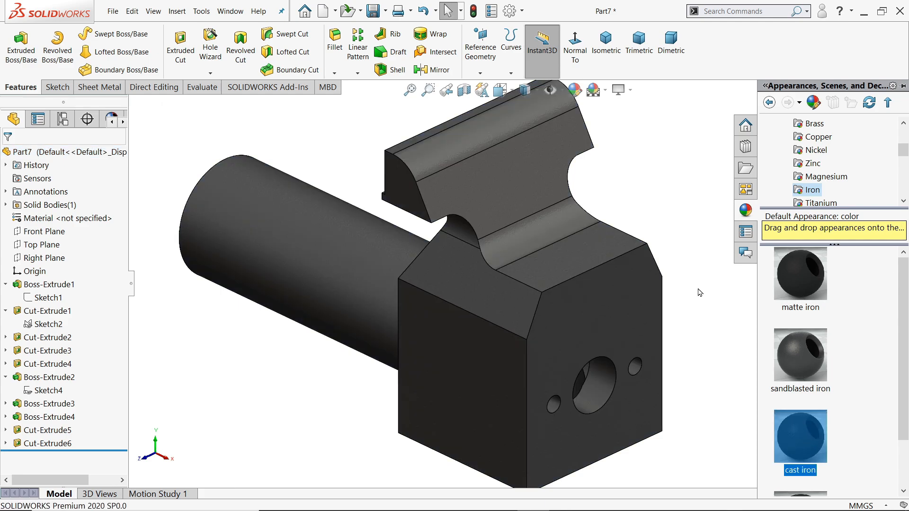
pyautogui.click(574, 92)
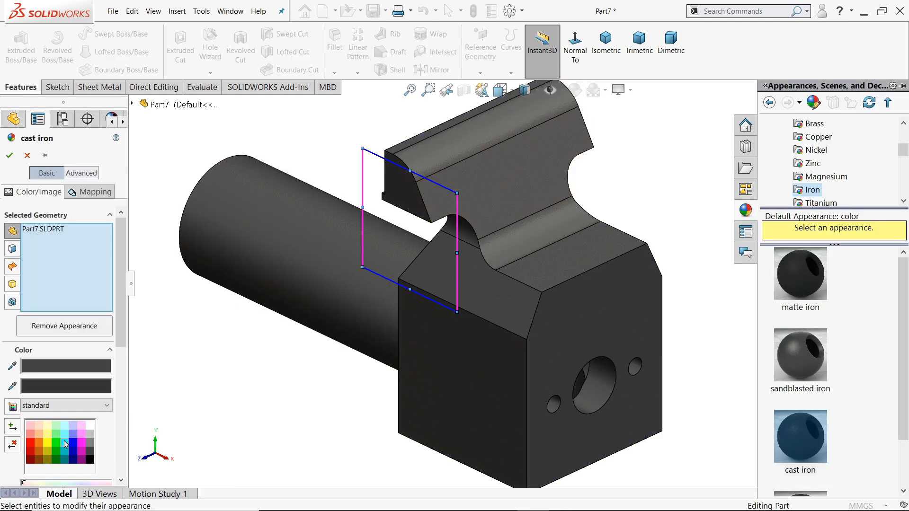
pyautogui.click(66, 444)
pyautogui.click(9, 156)
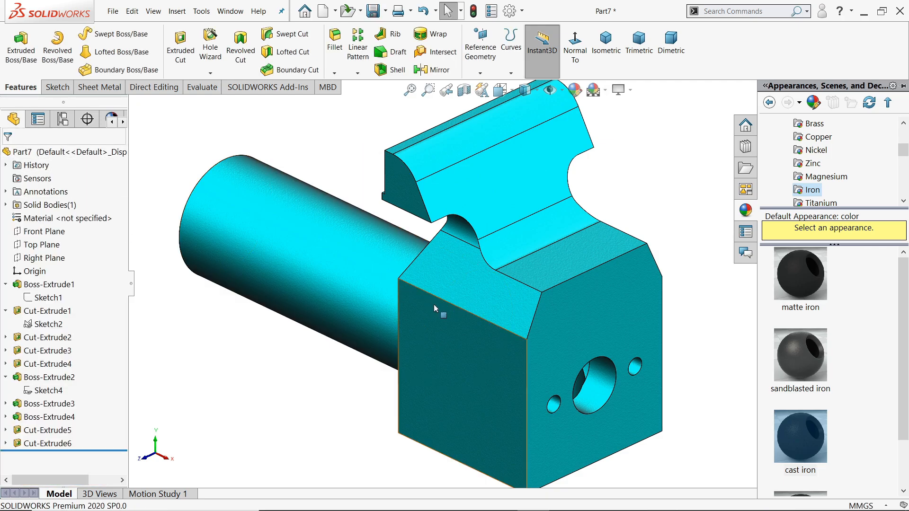
# Apply the polished steel appearance to the tube extrusion, its bore into the block and the bottom cut
pyautogui.press('f')
pyautogui.click(428, 327)
pyautogui.click(57, 421)
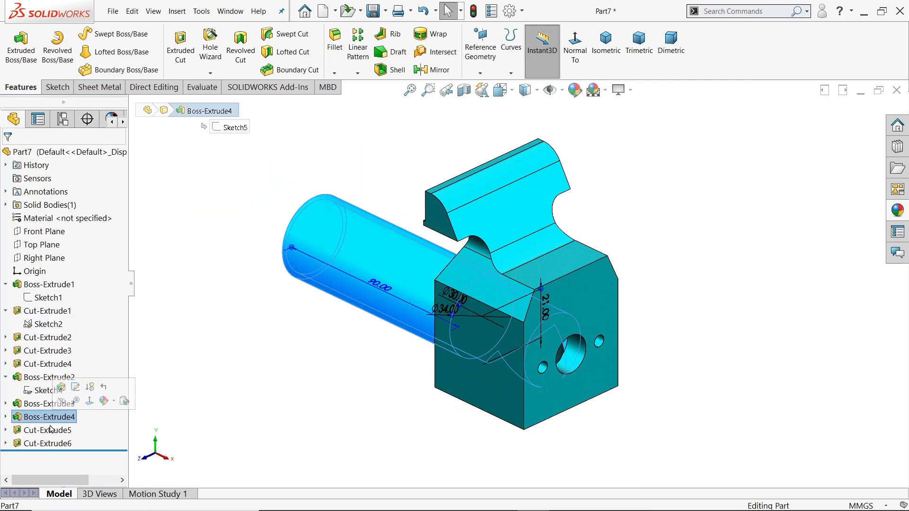
pyautogui.keyDown('ctrl'); pyautogui.click(49, 430); pyautogui.keyUp('ctrl')
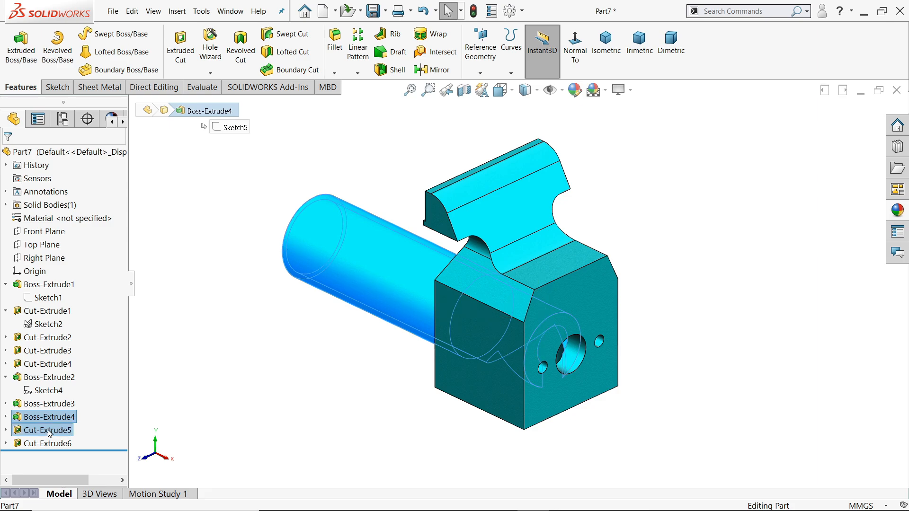
pyautogui.keyDown('ctrl'); pyautogui.click(47, 444); pyautogui.keyUp('ctrl')
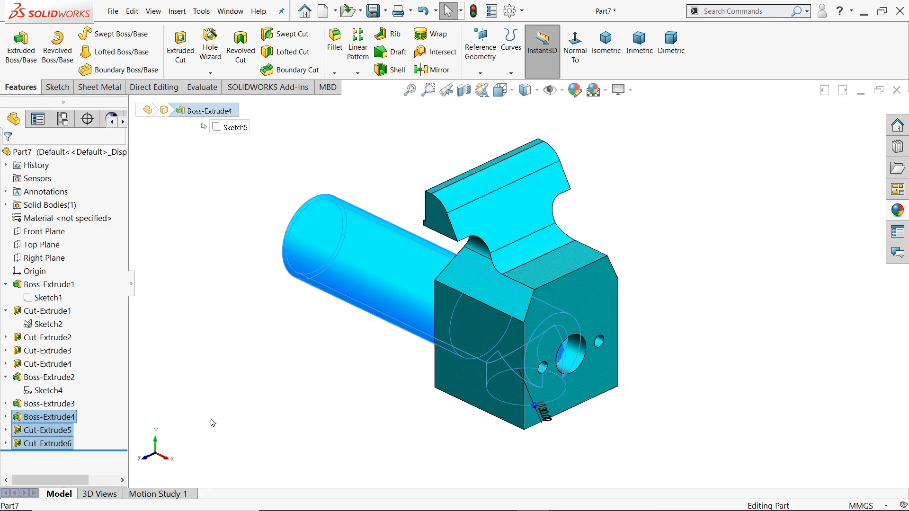
pyautogui.click(897, 211)
pyautogui.scroll(2, 830, 157)
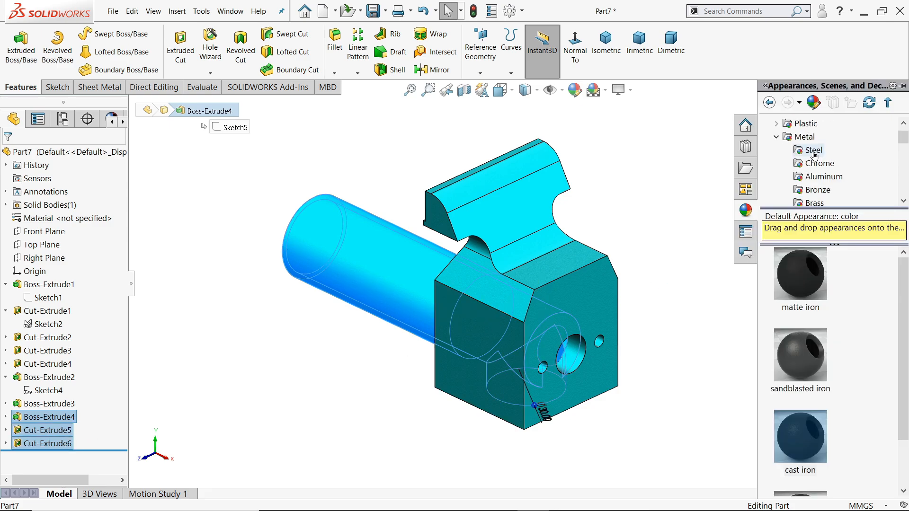
pyautogui.click(814, 150)
pyautogui.click(800, 275)
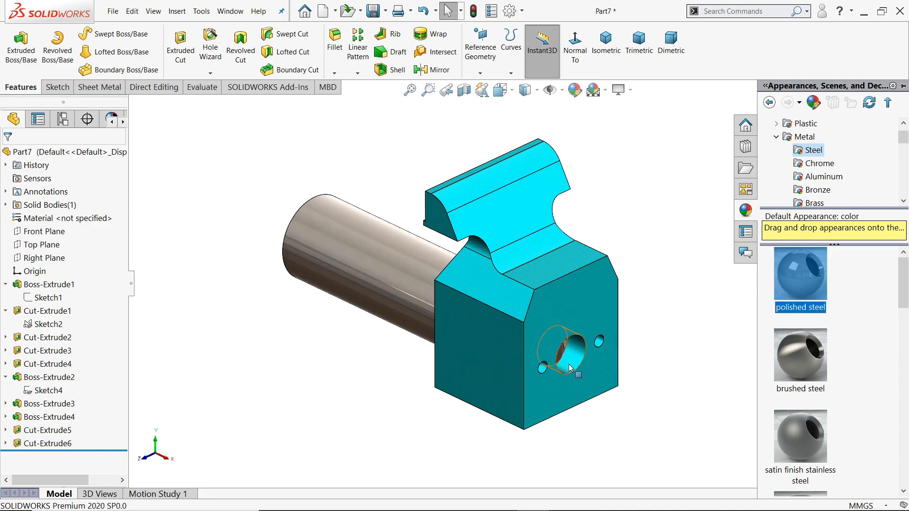
# Apply polished steel to the 16 mm end-face hole and the two small holes beside it
pyautogui.moveTo(569, 368); pyautogui.dragTo(569, 369)
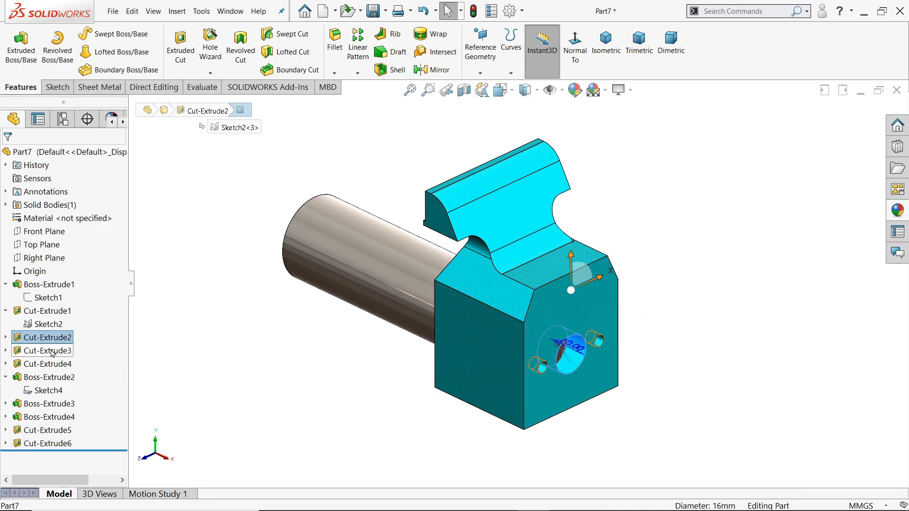
pyautogui.keyDown('ctrl'); pyautogui.click(70, 350); pyautogui.keyUp('ctrl')
pyautogui.click(899, 209)
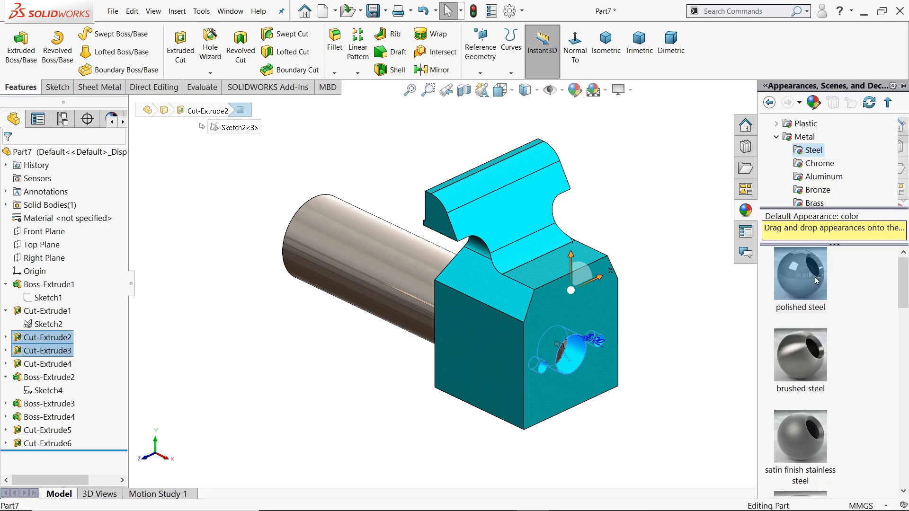
pyautogui.moveTo(800, 274); pyautogui.dragTo(588, 283)
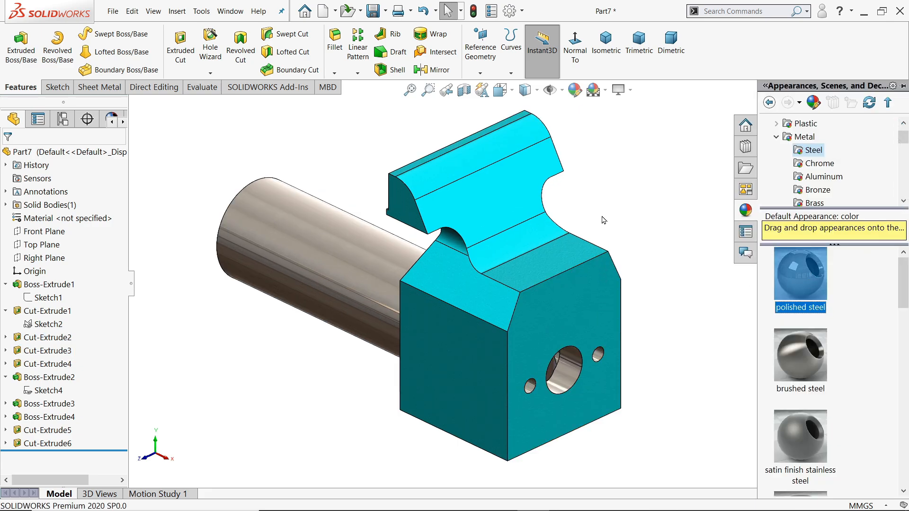
# Apply polished steel to the jaw's flat gripping face and the adjoining faces of its lower ledge
pyautogui.moveTo(589, 283); pyautogui.dragTo(672, 241, button='middle')
pyautogui.scroll(-3, 606, 201)
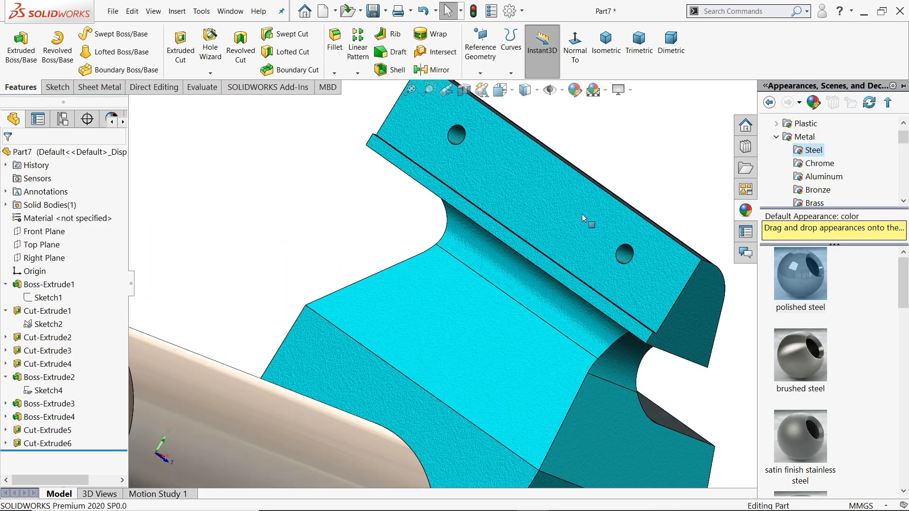
pyautogui.click(571, 249)
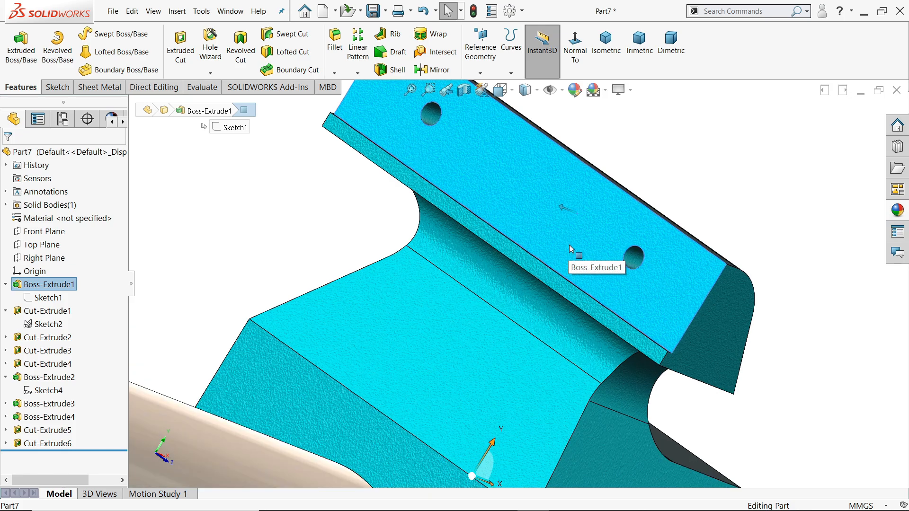
pyautogui.moveTo(570, 246); pyautogui.dragTo(560, 271, button='middle')
pyautogui.scroll(-3, 580, 267)
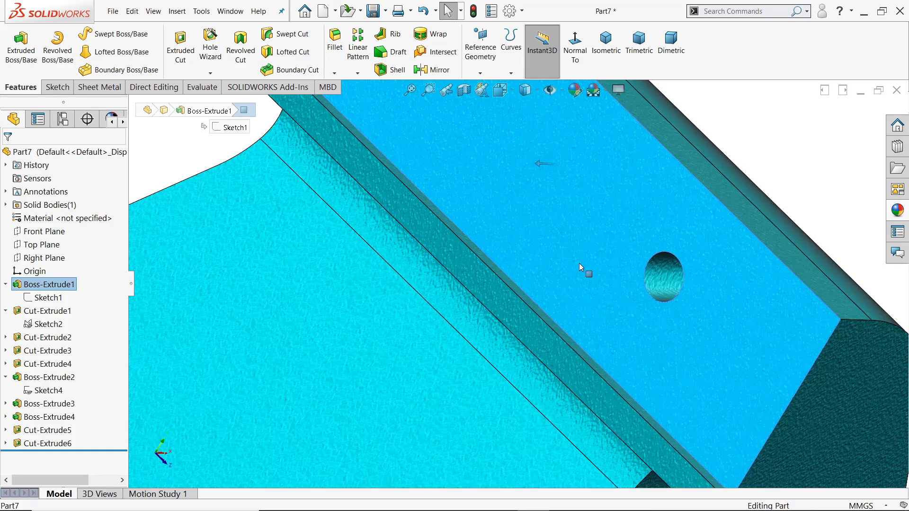
pyautogui.keyDown('ctrl'); pyautogui.click(528, 314); pyautogui.keyUp('ctrl')
pyautogui.keyDown('ctrl'); pyautogui.click(538, 310); pyautogui.keyUp('ctrl')
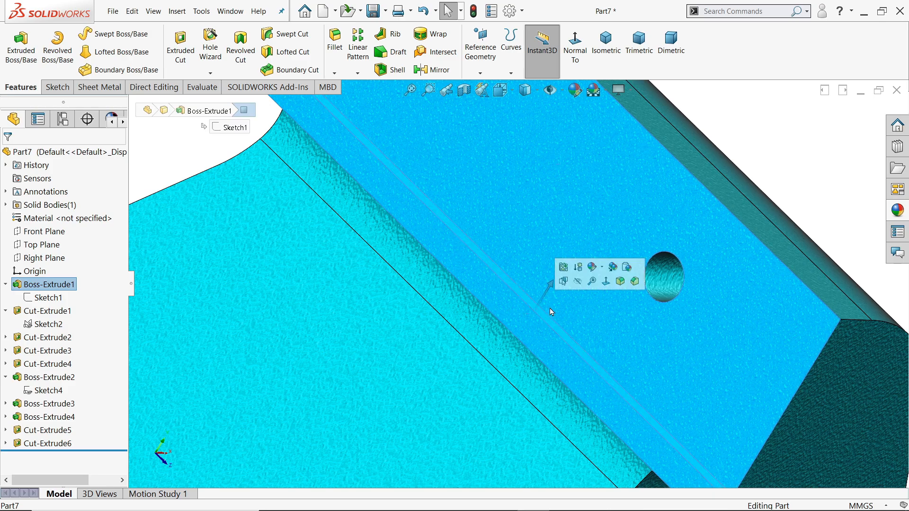
pyautogui.scroll(3, 612, 296)
pyautogui.click(897, 210)
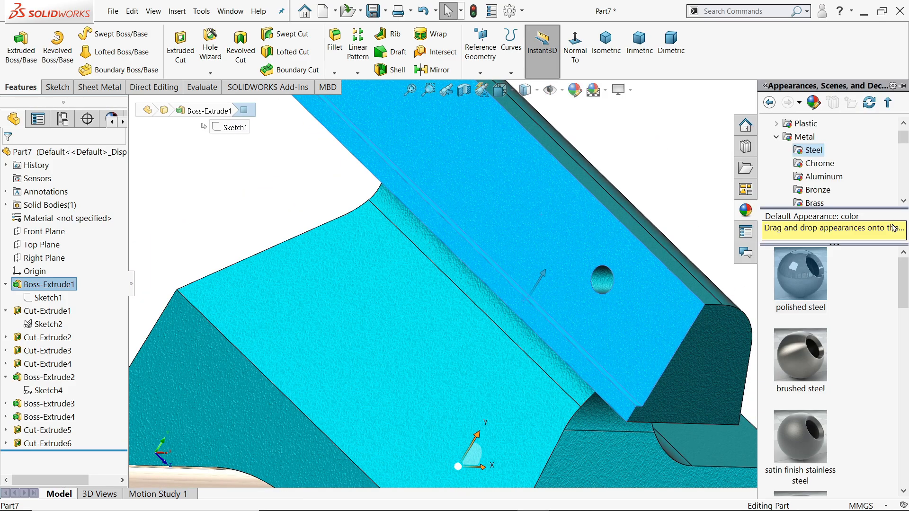
pyautogui.doubleClick(807, 288)
# Apply polished steel to the cut feature forming the two 3 mm holes in the jaw's gripping face
pyautogui.click(599, 284)
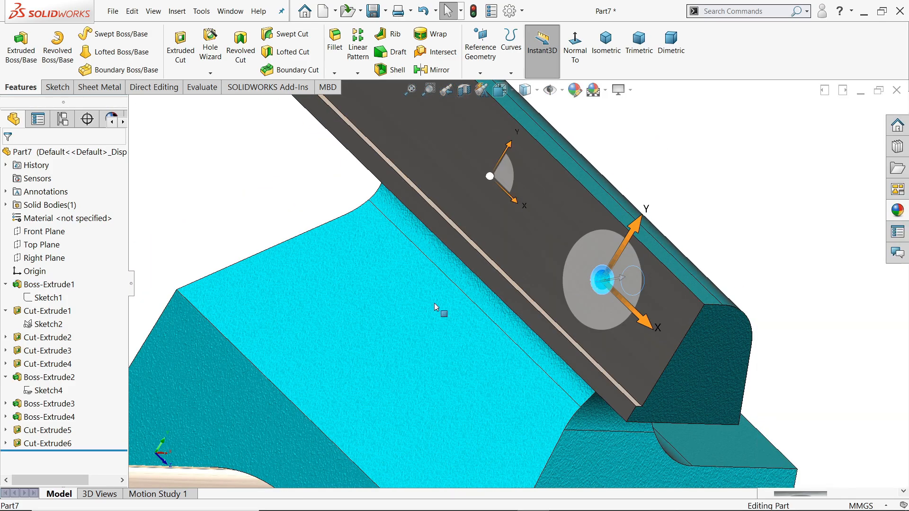
pyautogui.scroll(3, 221, 362)
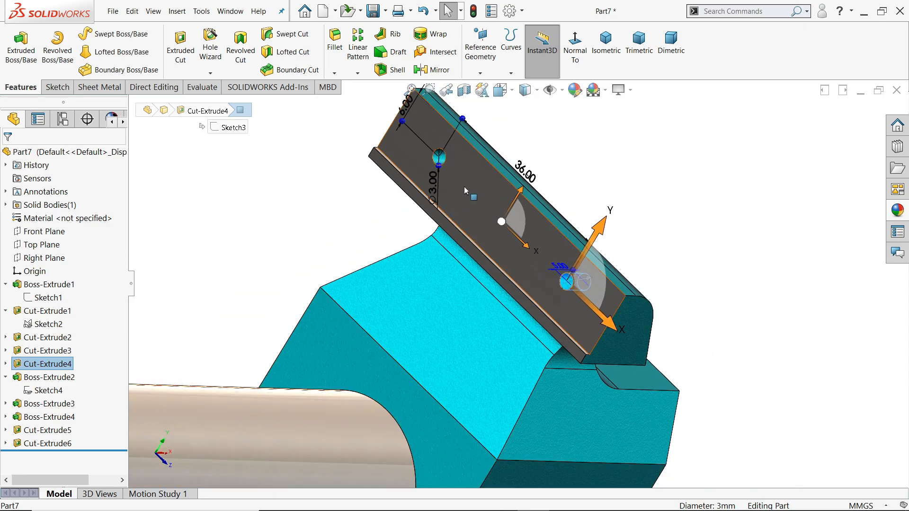
pyautogui.scroll(-3, 450, 163)
pyautogui.click(423, 203)
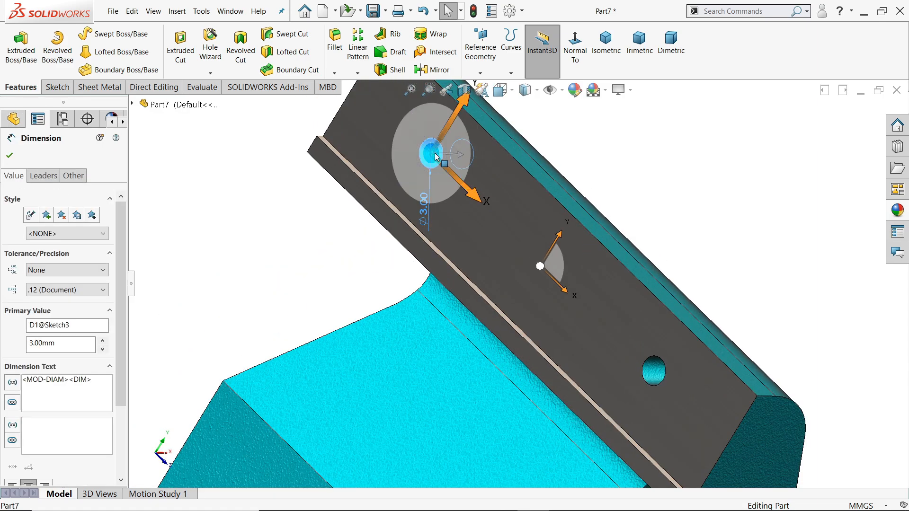
pyautogui.press('Escape')
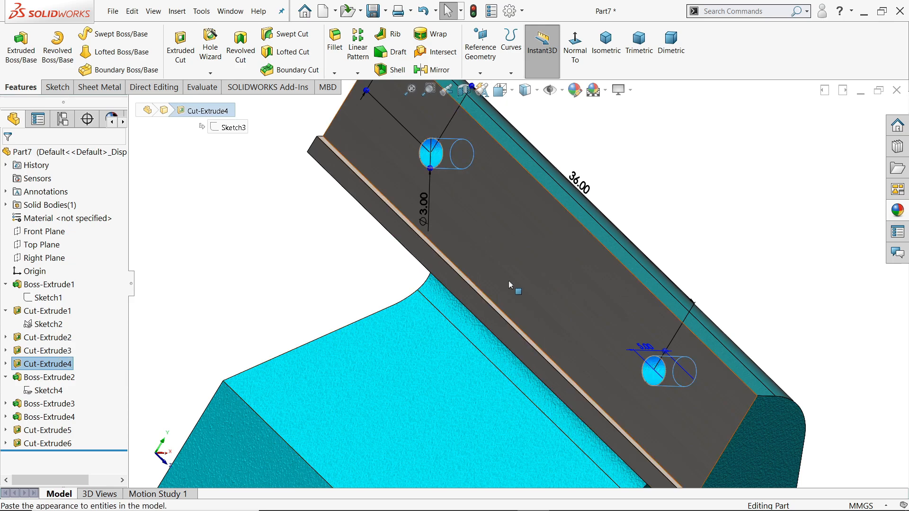
pyautogui.click(897, 211)
pyautogui.click(805, 281)
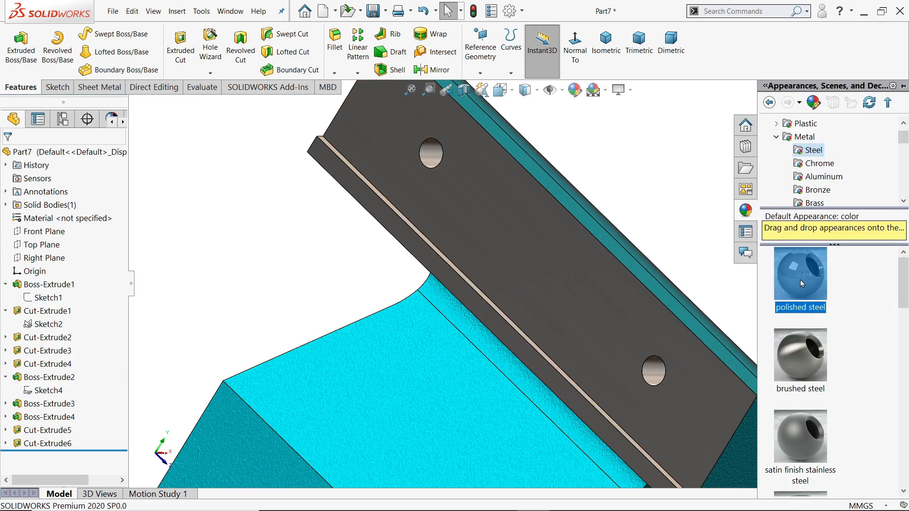
# Fillet the two edges between the block's sloping upper faces and vertical side faces with a 10 mm radius
pyautogui.scroll(5, 673, 265)
pyautogui.moveTo(622, 301); pyautogui.dragTo(532, 305, button='middle')
pyautogui.scroll(2, 534, 305)
pyautogui.scroll(-1, 537, 348)
pyautogui.moveTo(538, 348); pyautogui.dragTo(525, 349, button='middle')
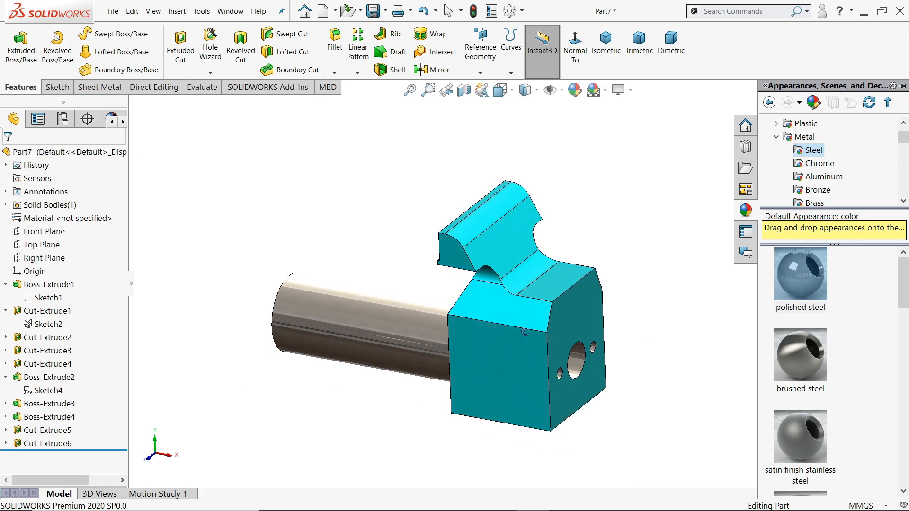
pyautogui.click(314, 180)
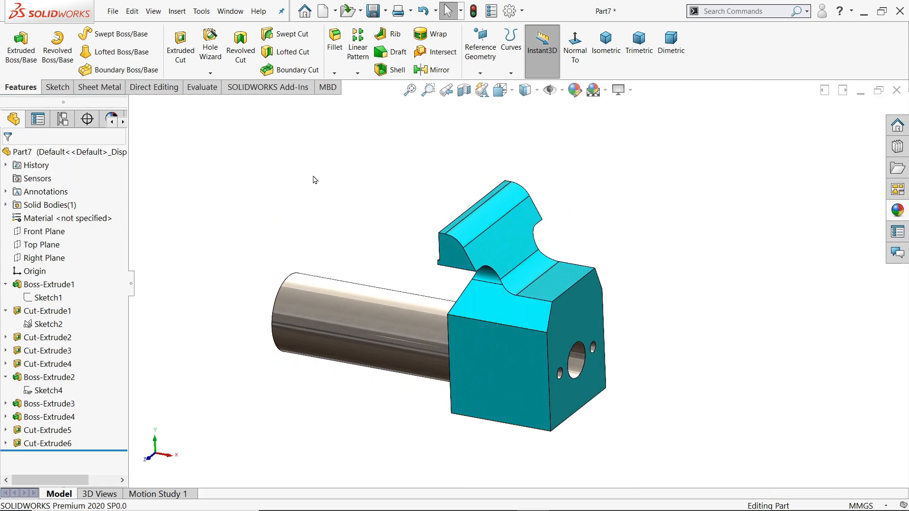
pyautogui.click(342, 62)
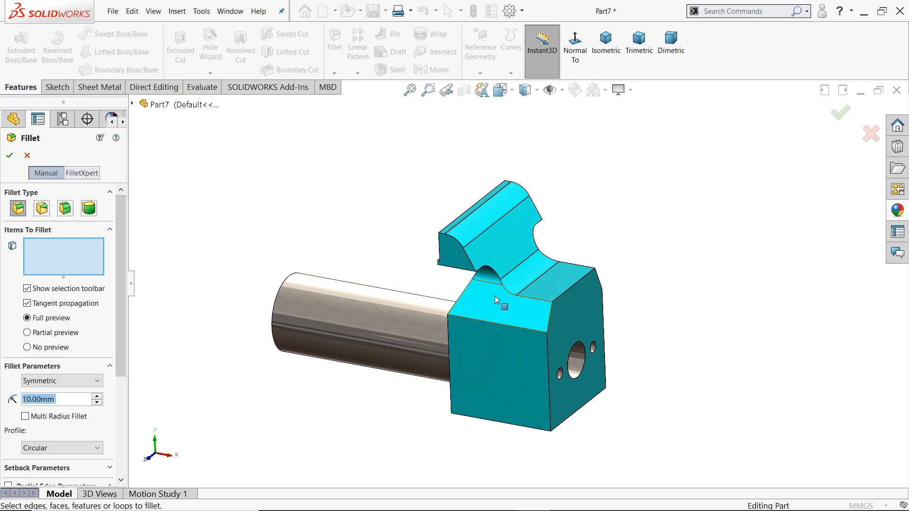
pyautogui.scroll(-3, 552, 326)
pyautogui.click(516, 339)
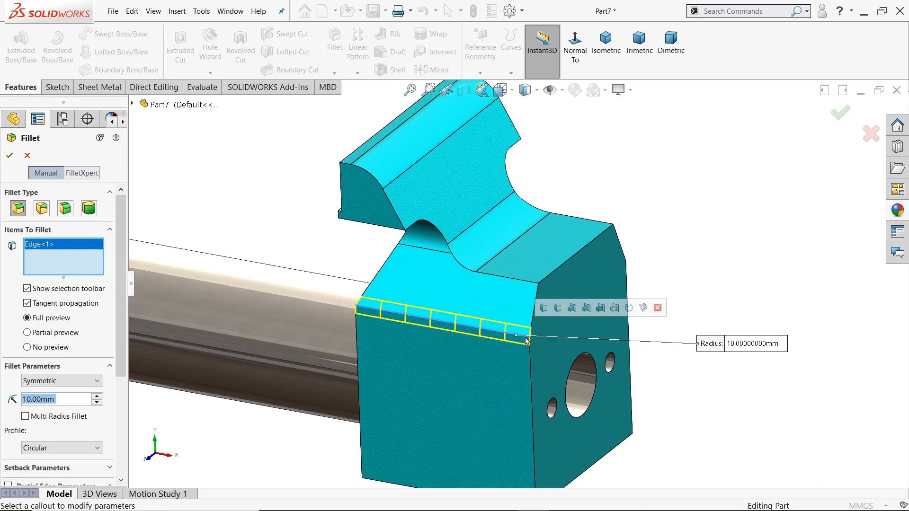
pyautogui.moveTo(578, 312); pyautogui.dragTo(638, 256, button='middle')
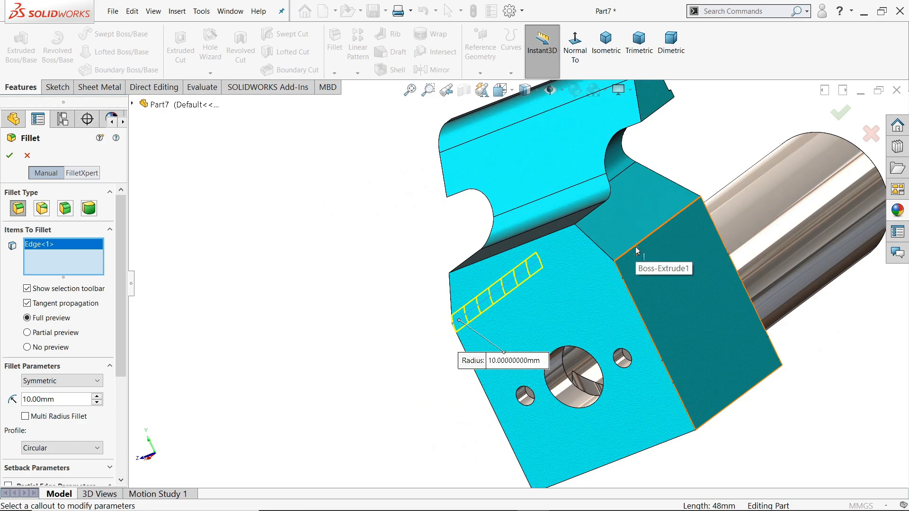
pyautogui.click(637, 251)
pyautogui.click(9, 156)
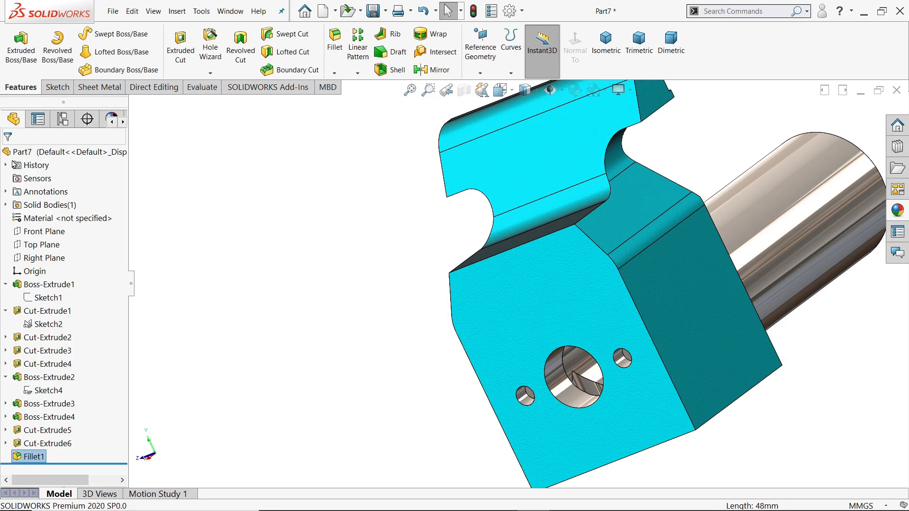
# Save the part as 6.Sliding Jaw in the Clamp mni Bench Vice folder
pyautogui.moveTo(412, 357); pyautogui.dragTo(435, 324, button='middle')
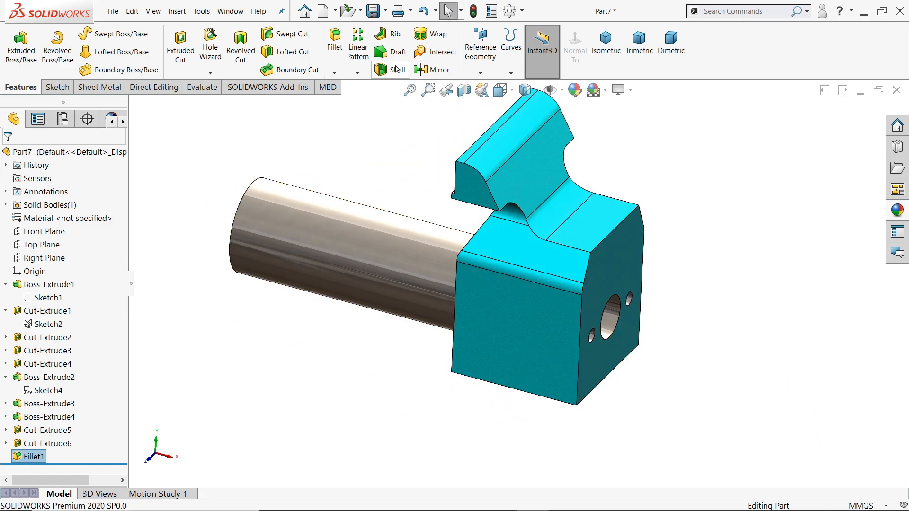
pyautogui.click(373, 11)
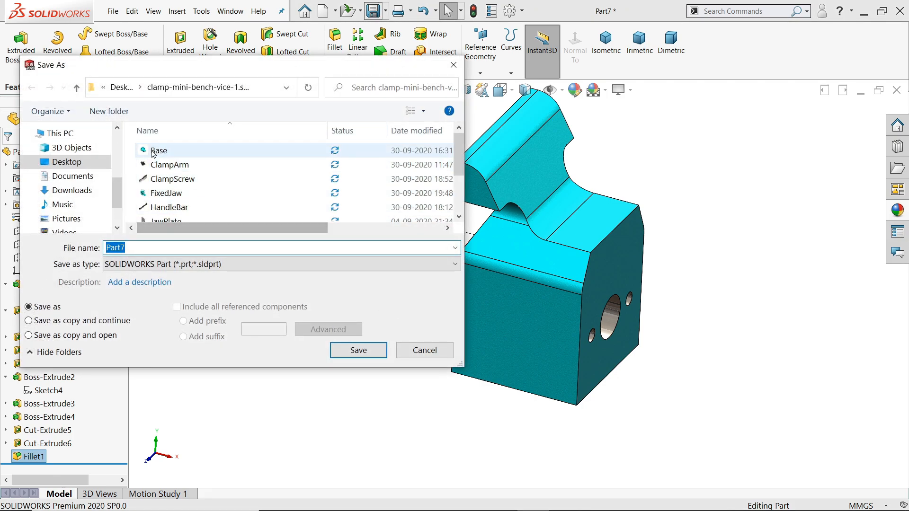
pyautogui.scroll(2, 118, 147)
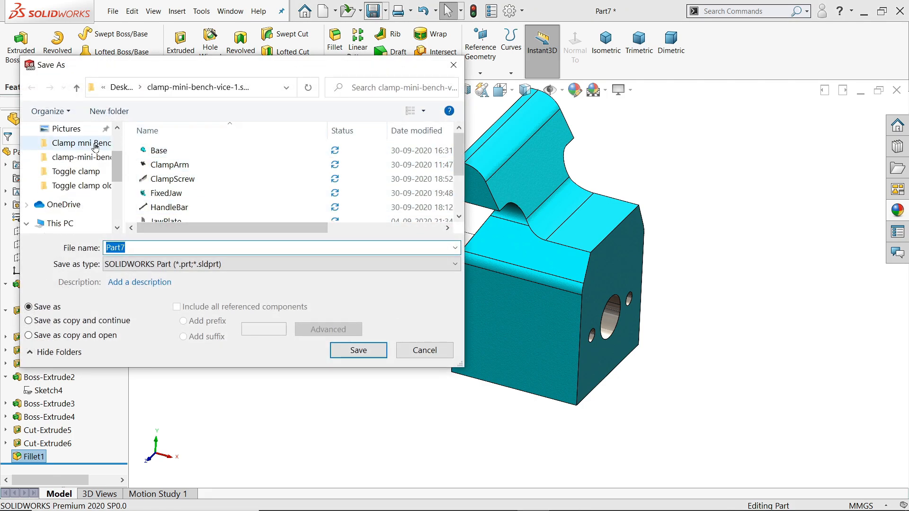
pyautogui.click(47, 143)
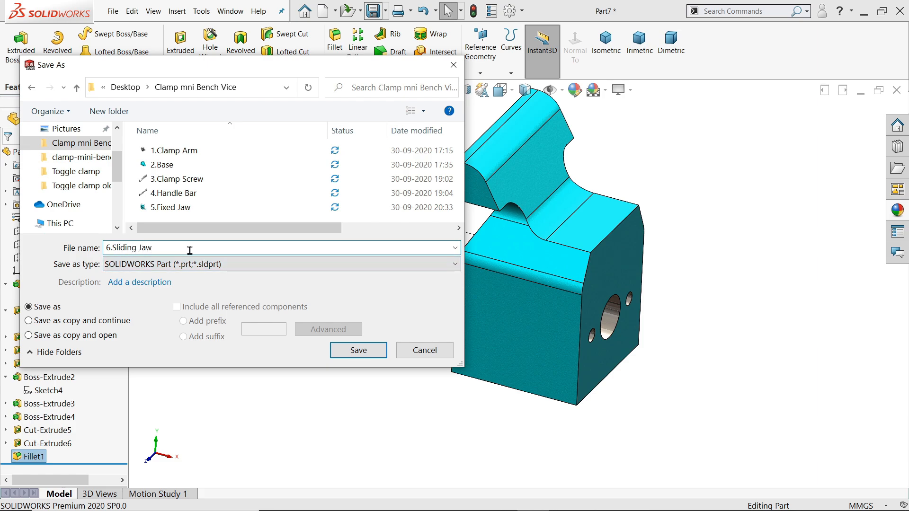
pyautogui.click(358, 350)
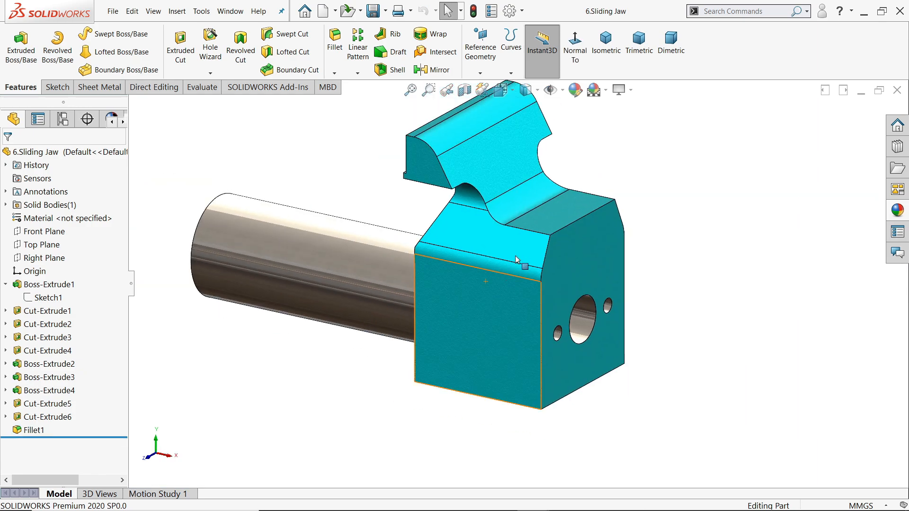
# In the base profile sketch, set the vertical side below the 150° corner to 45 mm
pyautogui.scroll(-2, 517, 260)
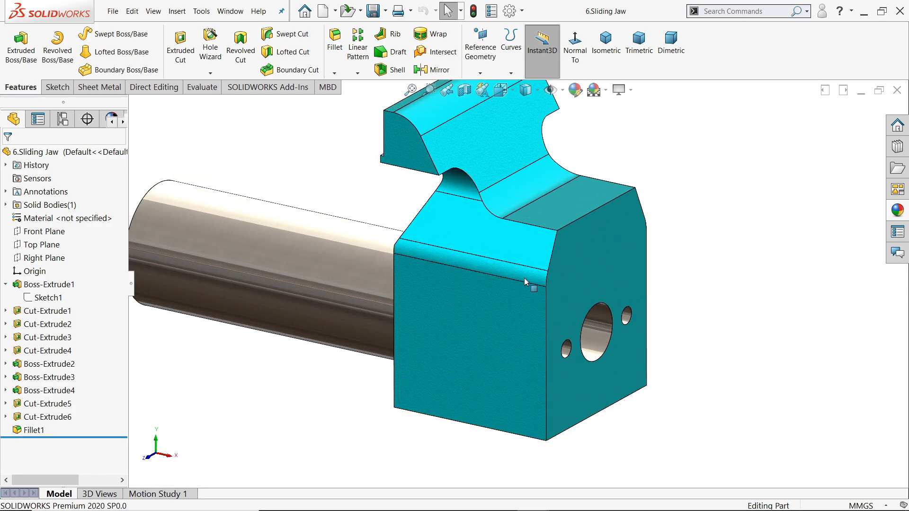
pyautogui.click(41, 303)
pyautogui.click(49, 279)
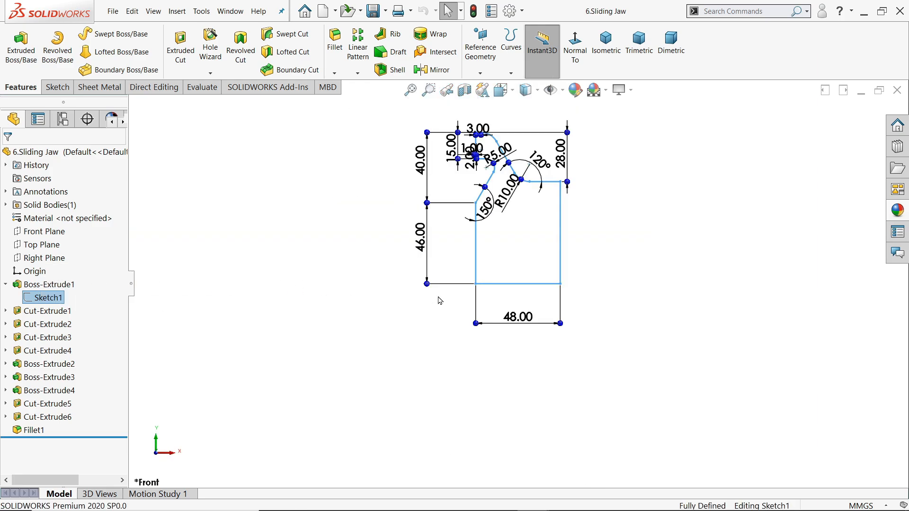
pyautogui.scroll(-4, 562, 195)
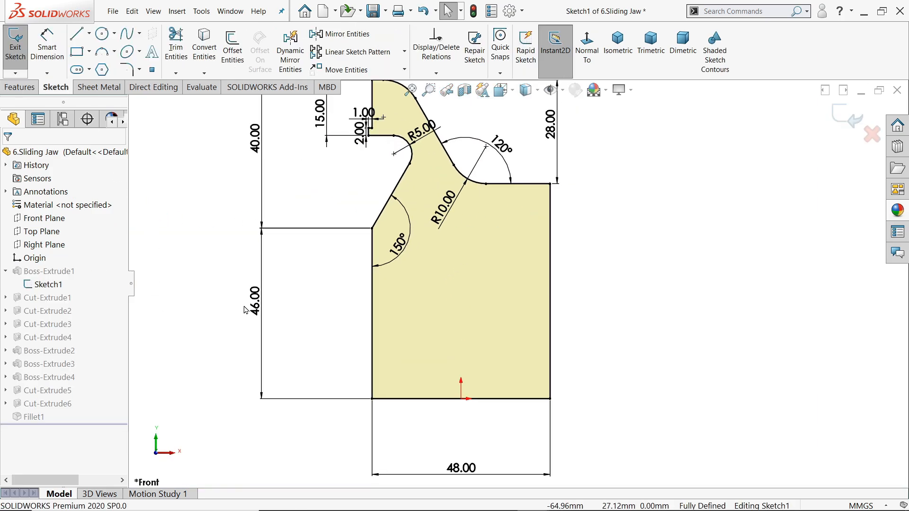
pyautogui.click(256, 310)
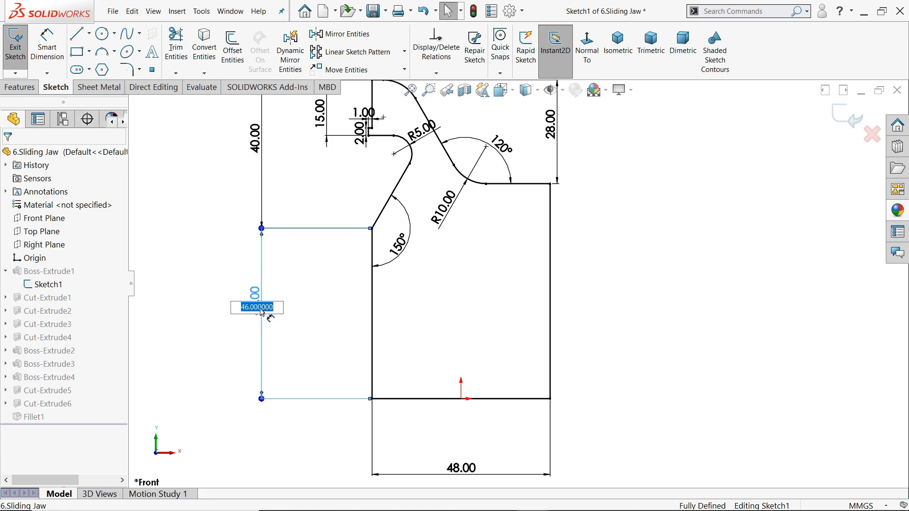
pyautogui.press('Return')
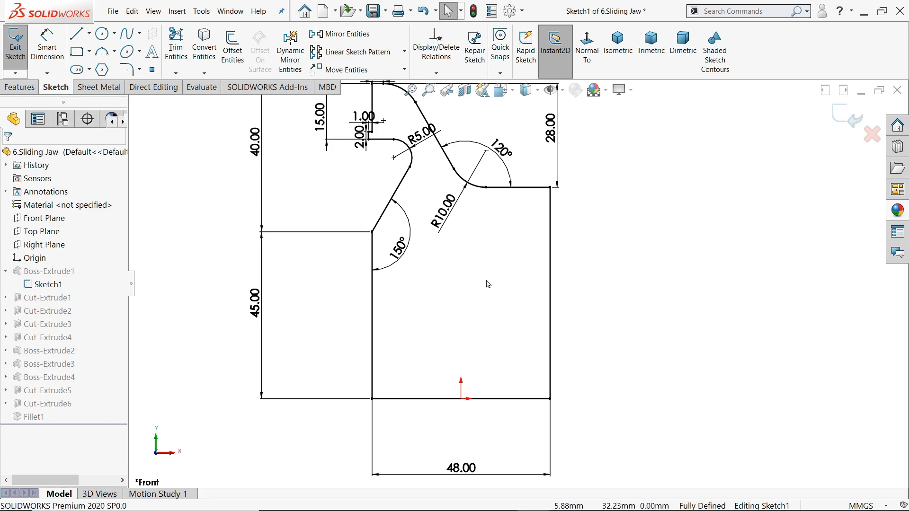
# Add a driven length dimension to the base profile's opposite vertical side and exit the sketch
pyautogui.click(48, 39)
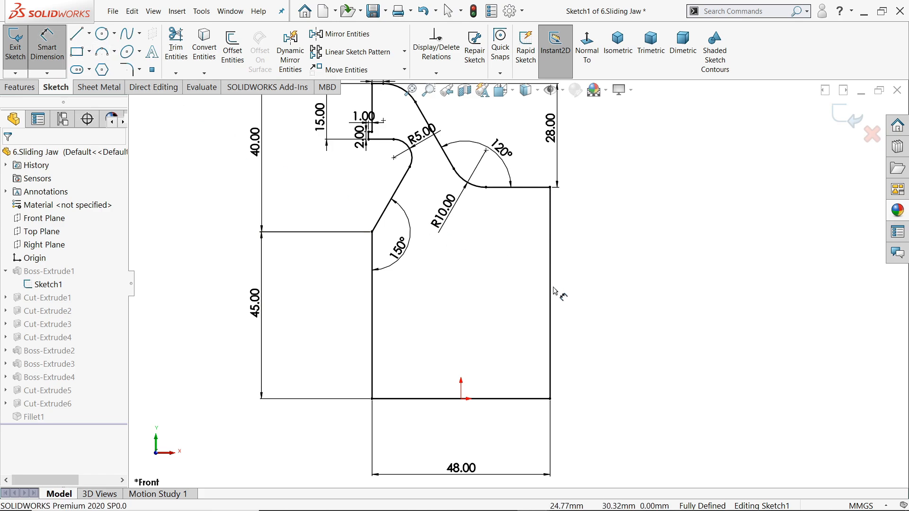
pyautogui.click(550, 290)
pyautogui.click(588, 287)
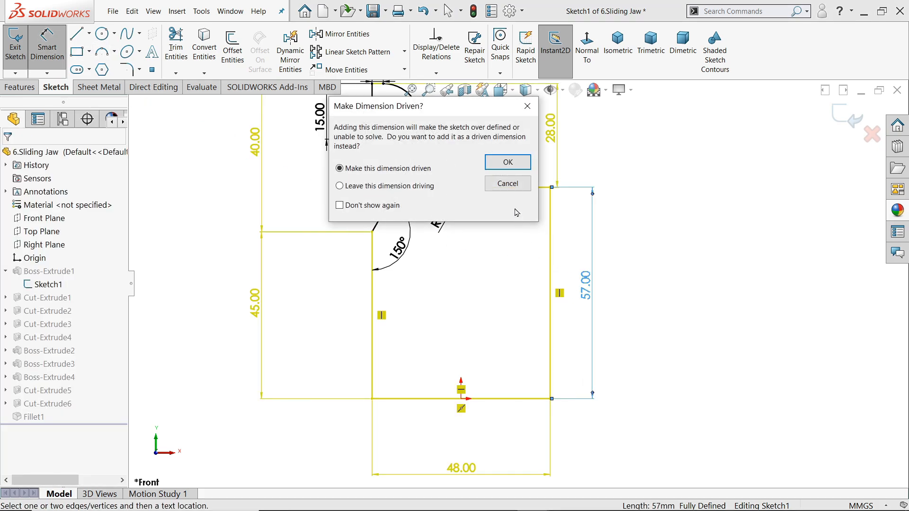
pyautogui.click(507, 163)
pyautogui.click(841, 117)
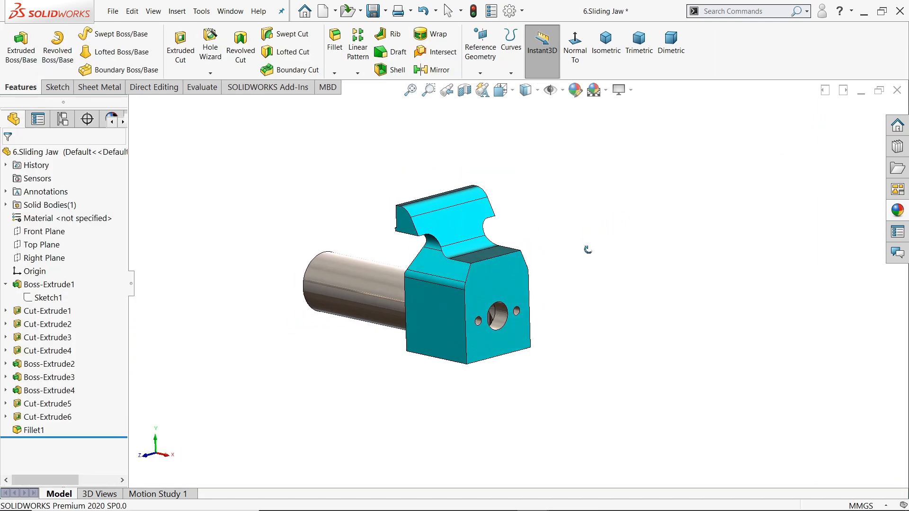
# In the first cut's sketch, set the 40 mm vertical dimension locating the side notches' lower ends to 45 mm and exit the sketch
pyautogui.scroll(-5, 503, 292)
pyautogui.moveTo(459, 284)
pyautogui.mouseDown(button='middle')
pyautogui.moveTo(445, 264)
pyautogui.moveTo(450, 283)
pyautogui.mouseUp(button='middle')
pyautogui.click(63, 313)
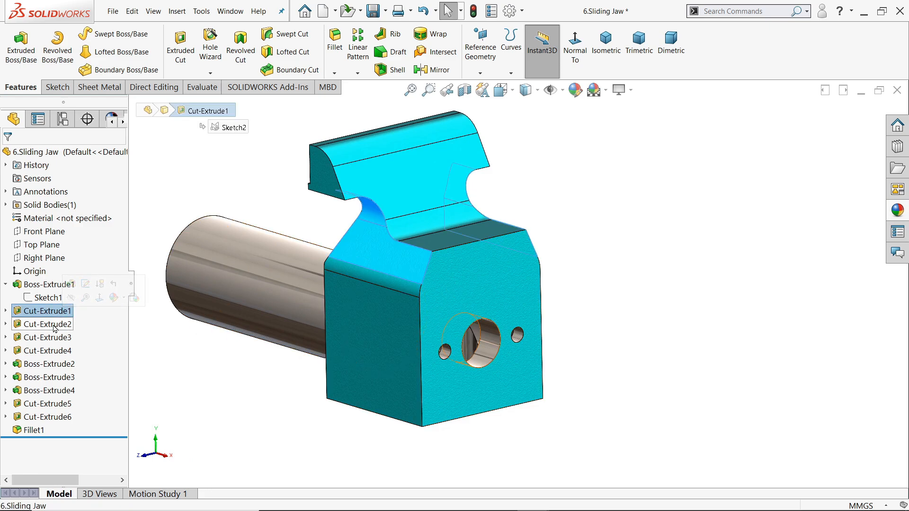
pyautogui.click(6, 311)
pyautogui.click(38, 325)
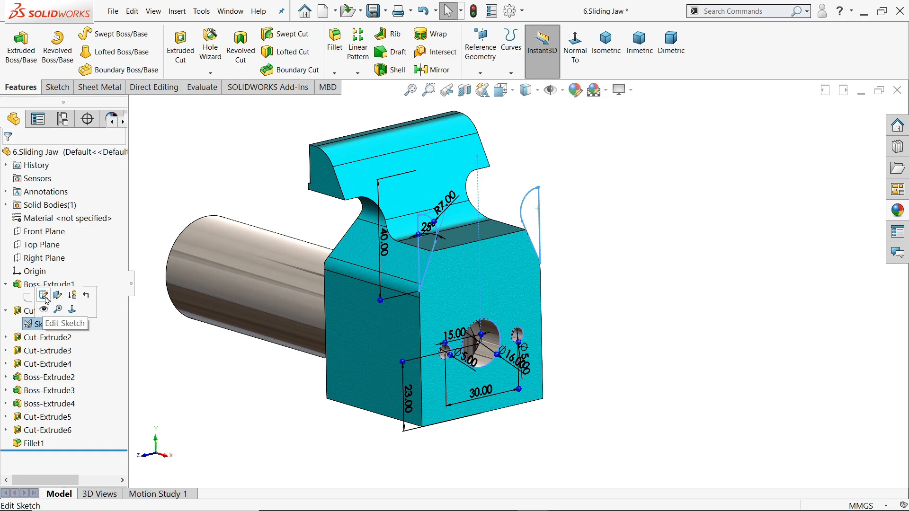
pyautogui.click(44, 295)
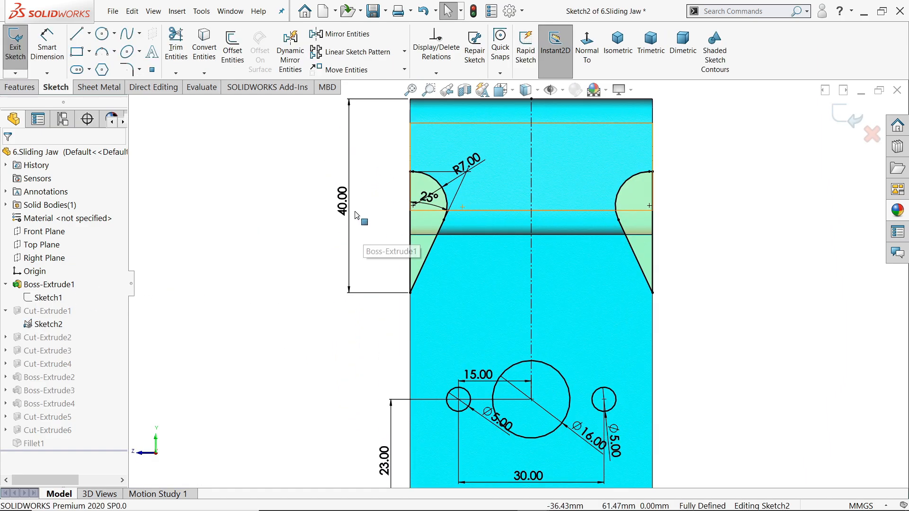
pyautogui.doubleClick(343, 202)
pyautogui.moveTo(343, 202); pyautogui.dragTo(309, 205)
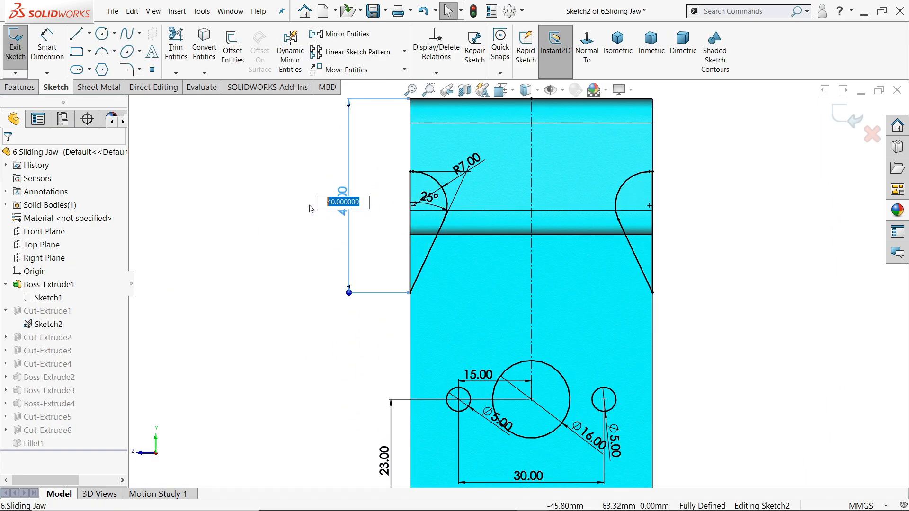
pyautogui.write('45')
pyautogui.press('Return')
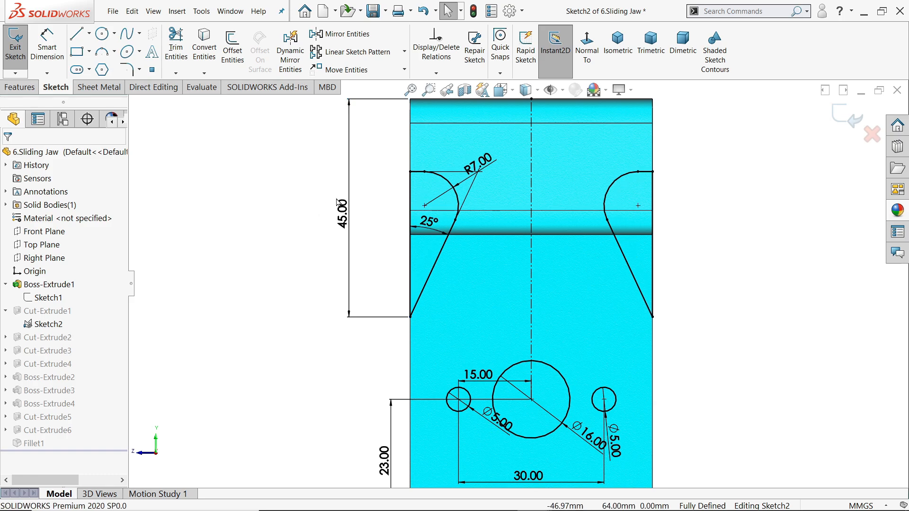
pyautogui.click(834, 118)
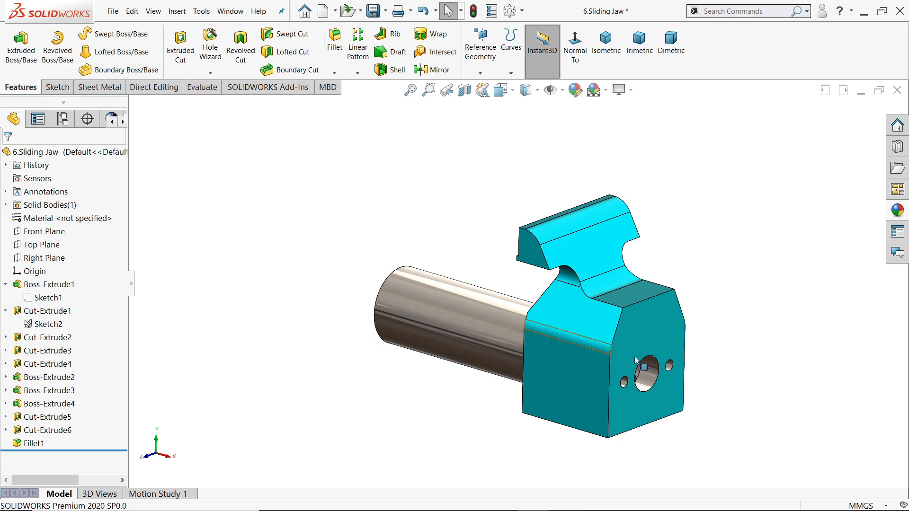
pyautogui.scroll(-2, 639, 363)
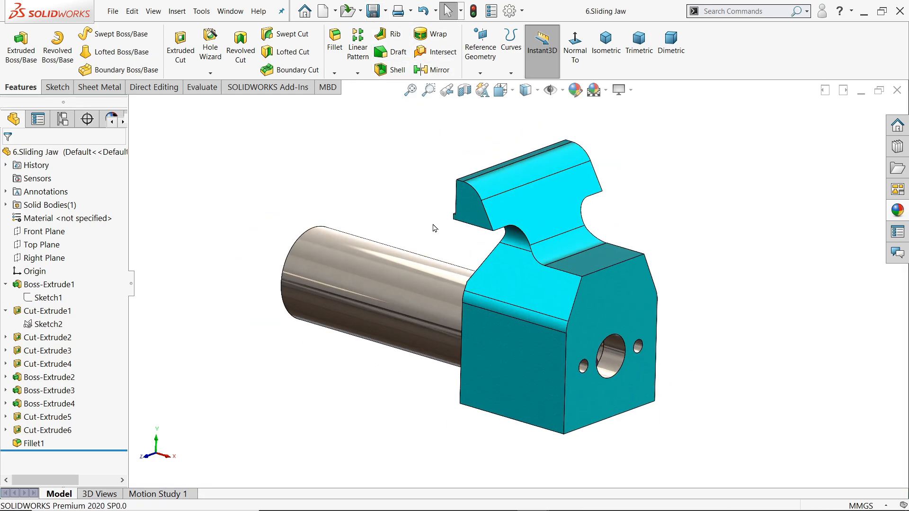
# In the tube's sketch, set the circle centre's height above the block's bottom edge to 23 mm, continuing the rebuild despite errors
pyautogui.moveTo(427, 248); pyautogui.dragTo(574, 357, button='middle')
pyautogui.scroll(-4, 538, 356)
pyautogui.scroll(3, 487, 331)
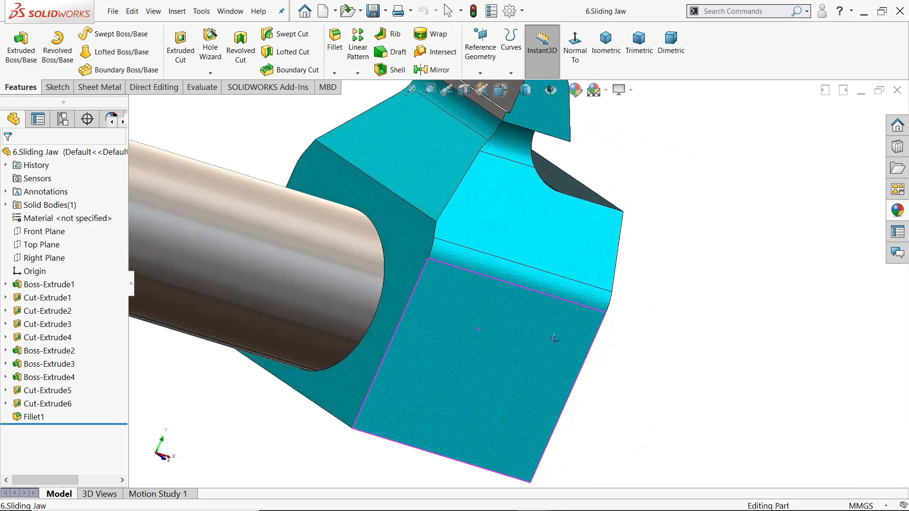
pyautogui.moveTo(405, 367); pyautogui.dragTo(405, 345, button='middle')
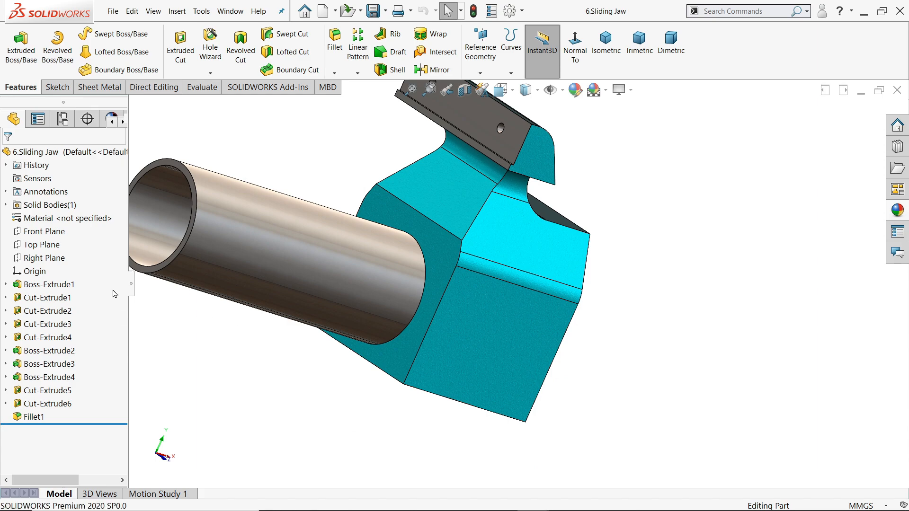
pyautogui.click(211, 267)
pyautogui.click(6, 378)
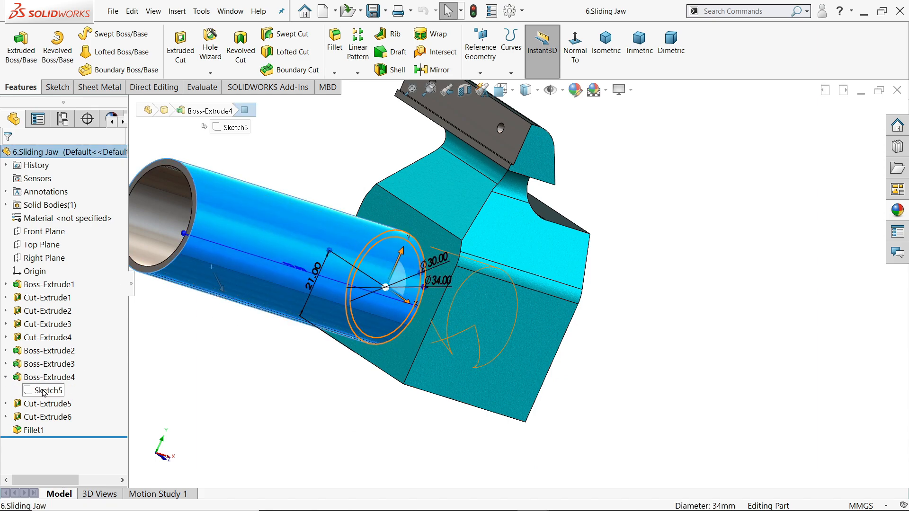
pyautogui.click(28, 389)
pyautogui.doubleClick(312, 285)
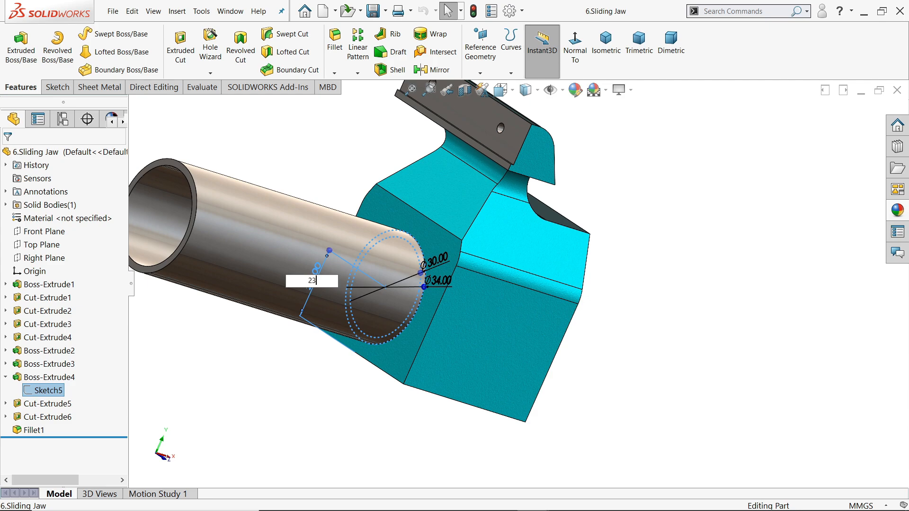
pyautogui.press('Return')
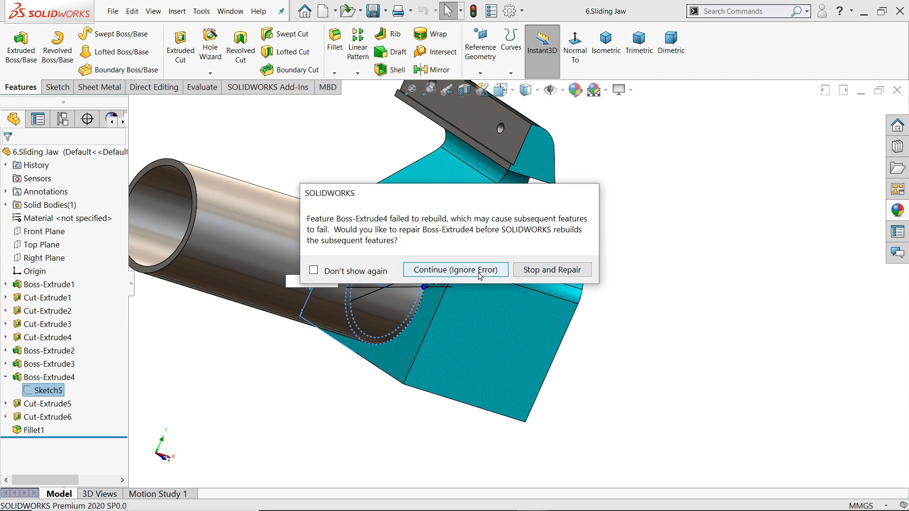
pyautogui.click(480, 272)
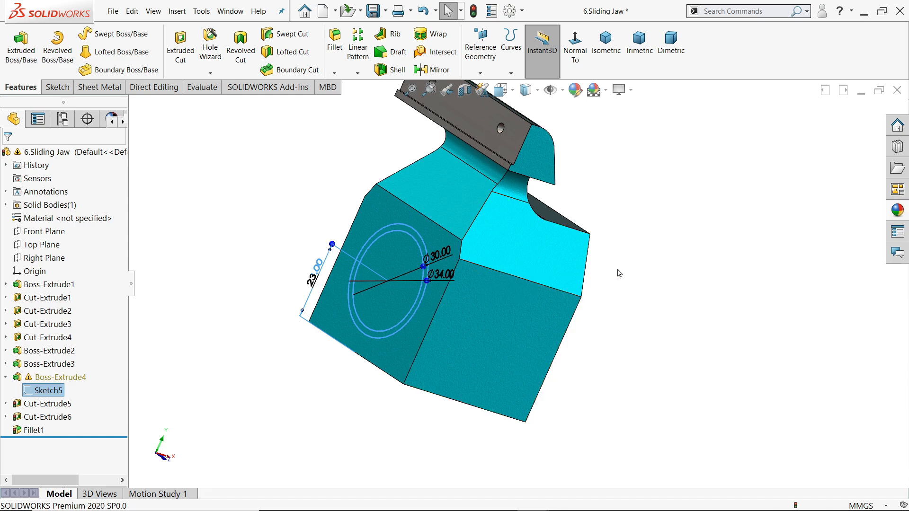
# Rebuild the whole model and save the Sliding Jaw part
pyautogui.click(619, 273)
pyautogui.press('f')
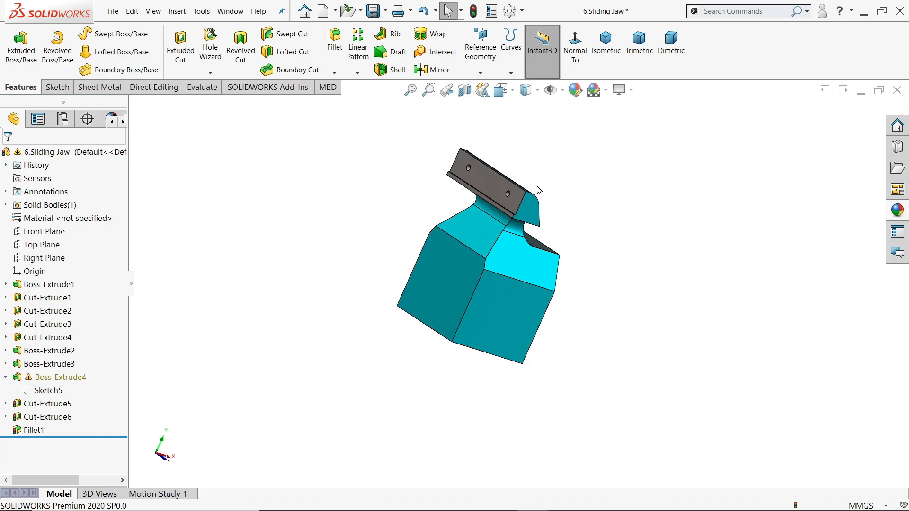
pyautogui.click(477, 18)
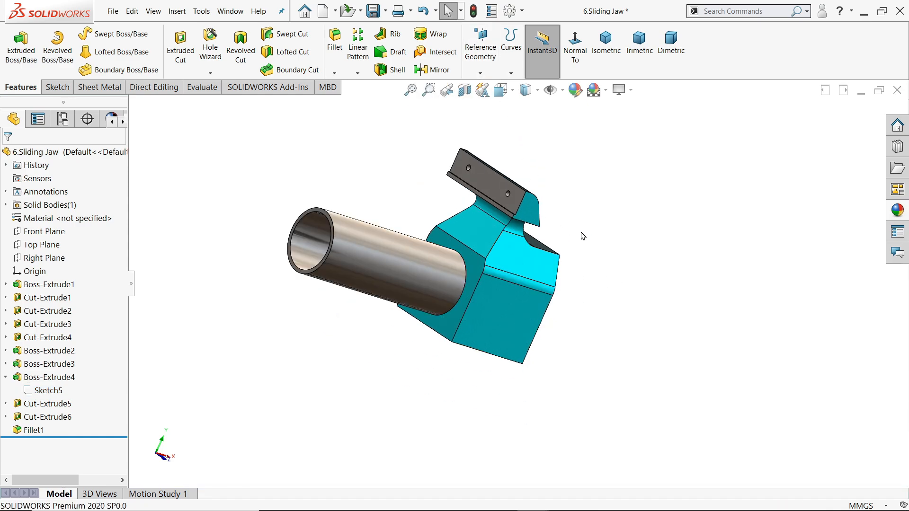
pyautogui.moveTo(582, 235); pyautogui.dragTo(501, 221, button='middle')
pyautogui.scroll(-2, 490, 227)
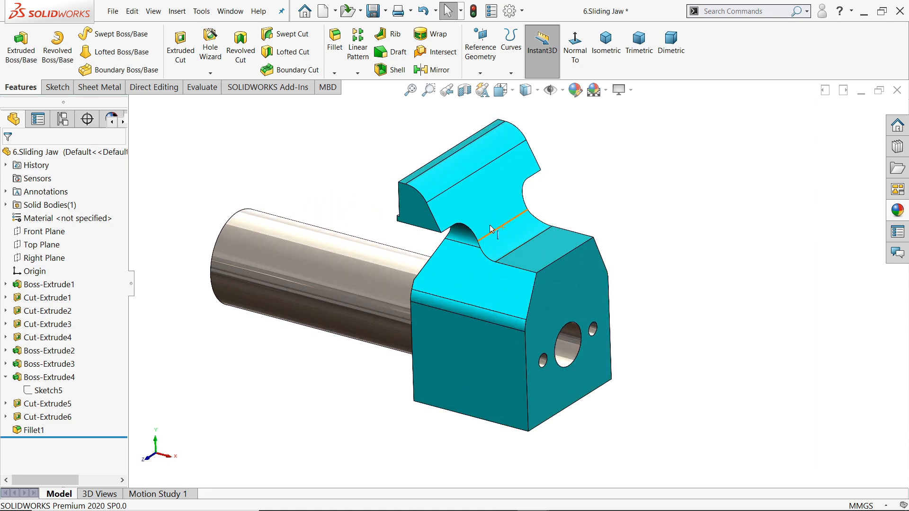
pyautogui.click(373, 10)
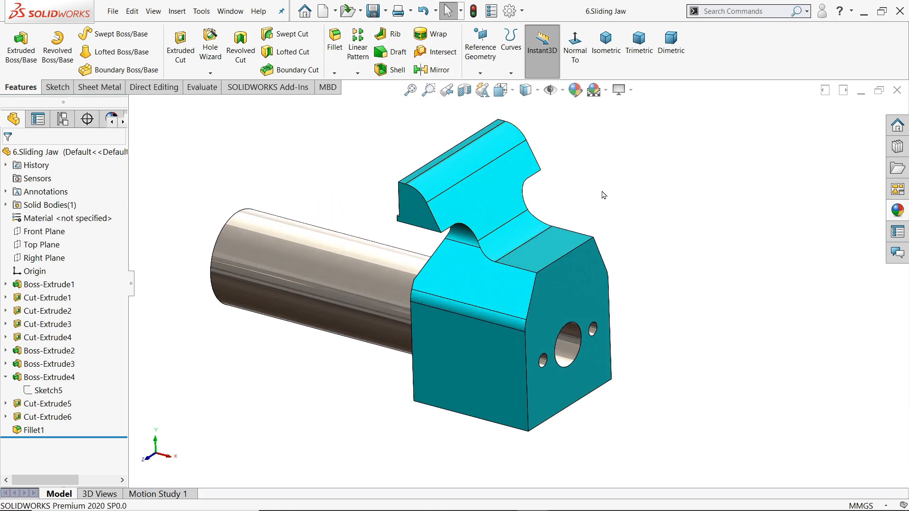